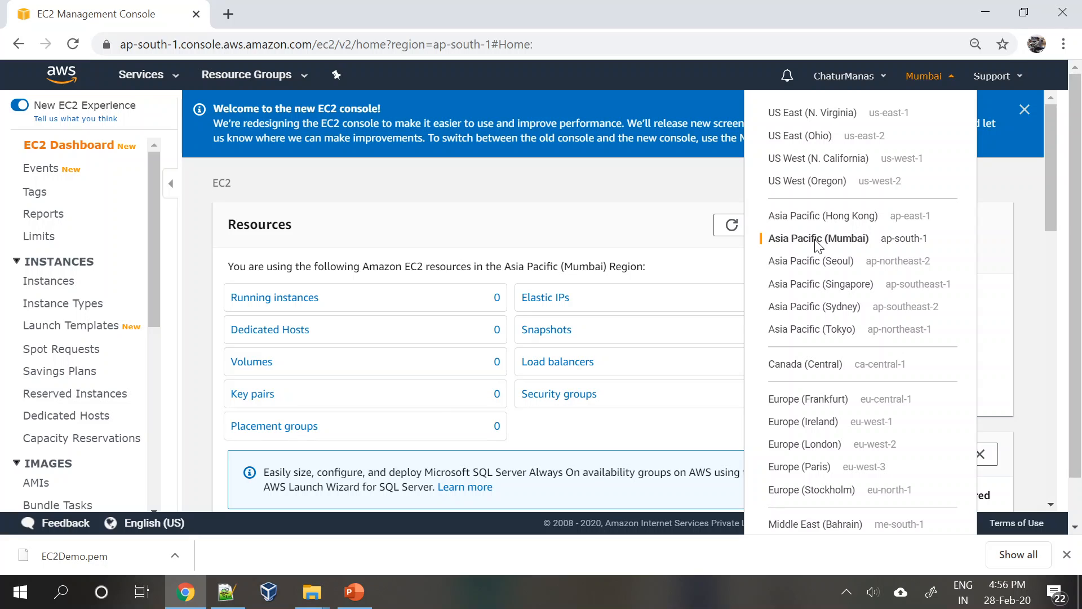
Step: Open the EC2 Instances page in the Mumbai region and start launching a new instance
click(642, 188)
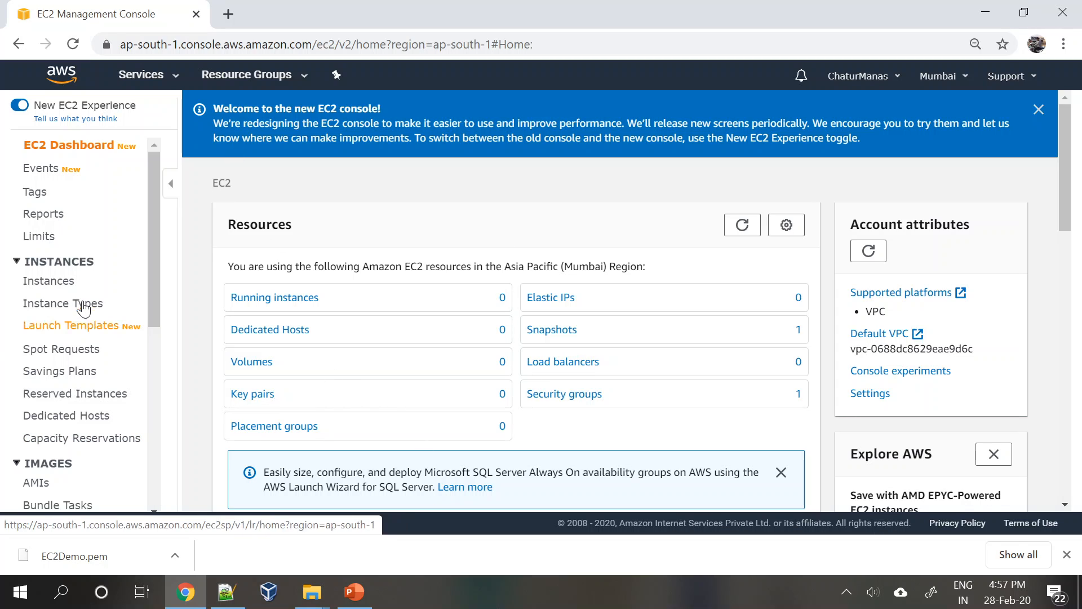
scroll(335, 375, down, 5)
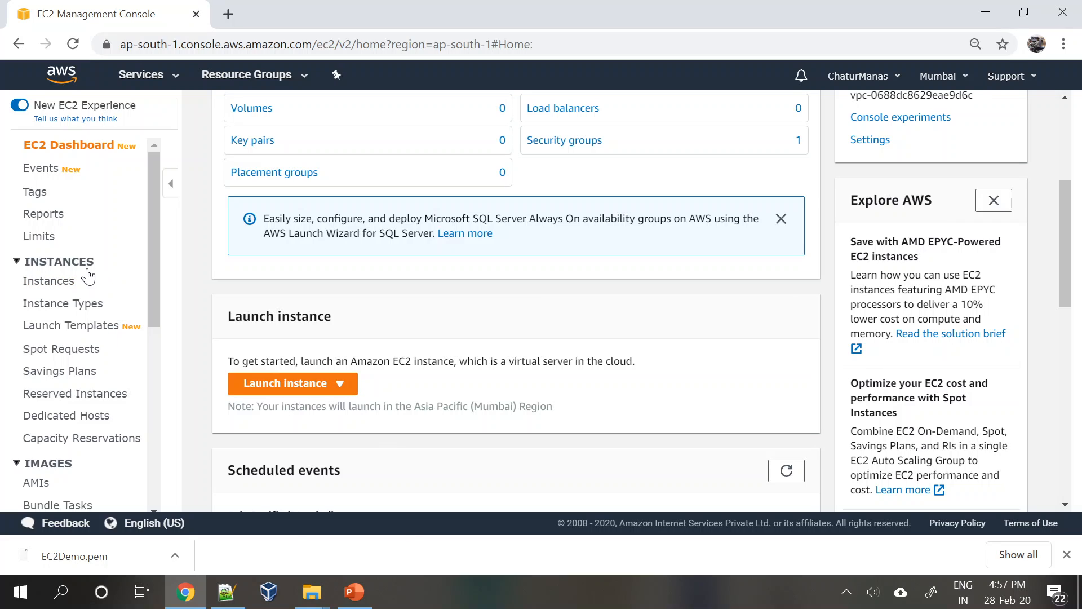
click(63, 289)
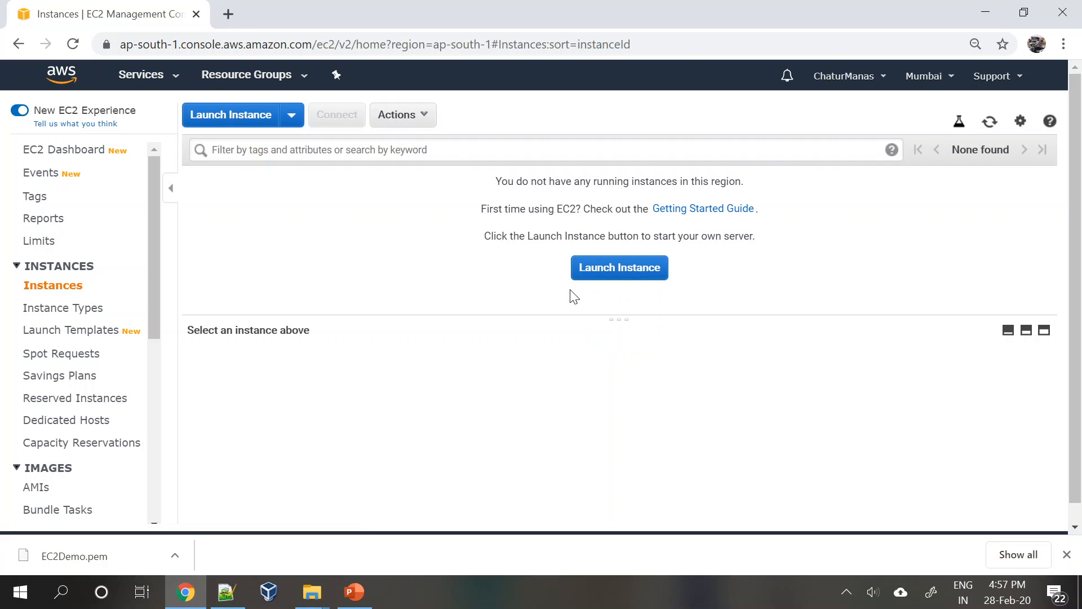
click(614, 279)
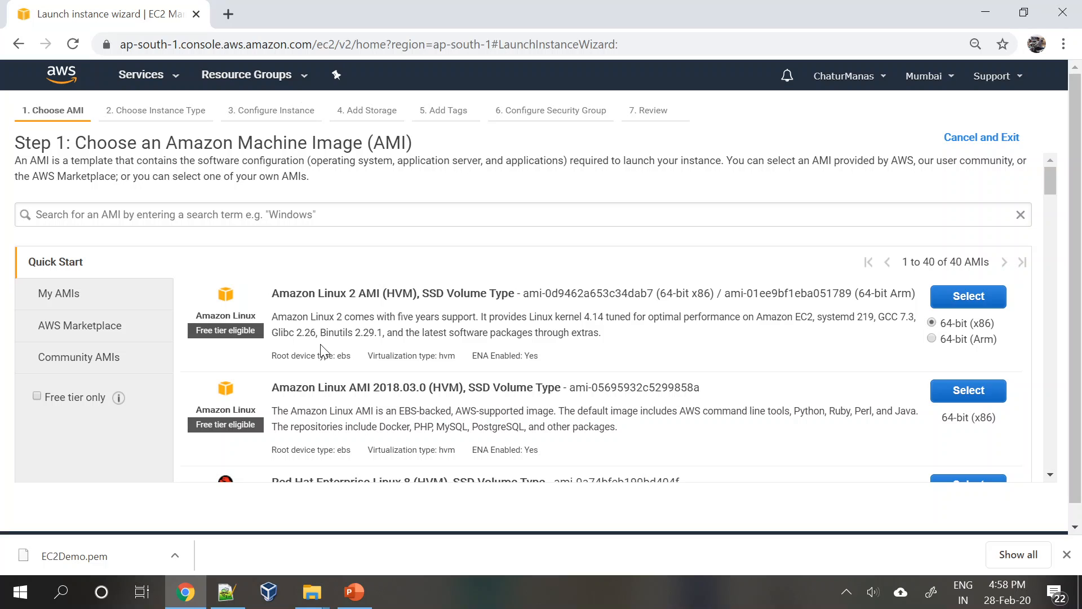
Step: Look through the Quick Start list of Amazon Machine Images for the offered Linux and Windows Server images
scroll(321, 350, down, 2)
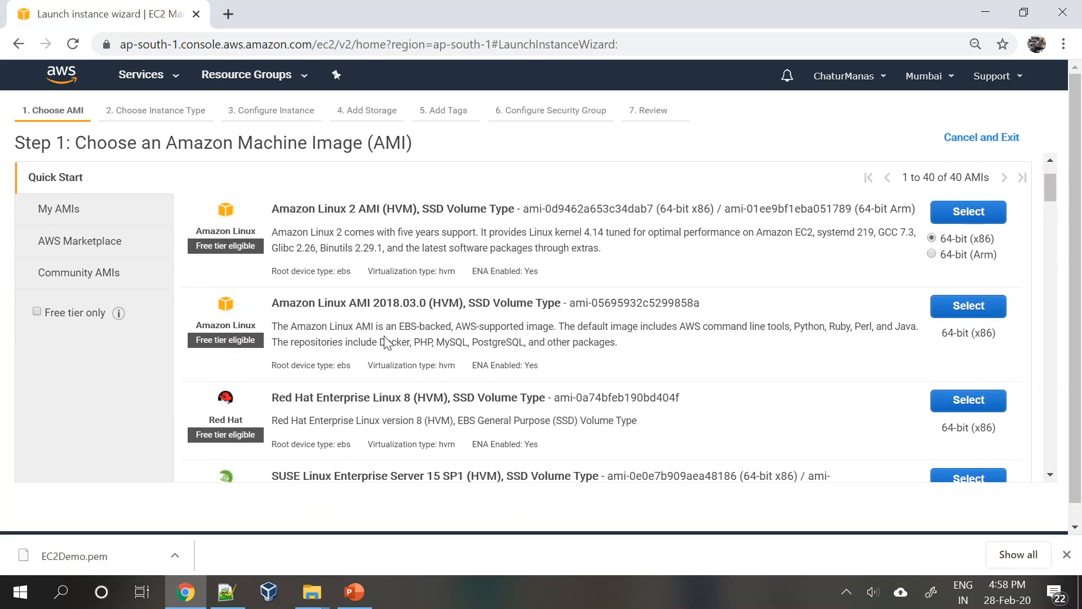
scroll(385, 341, down, 10)
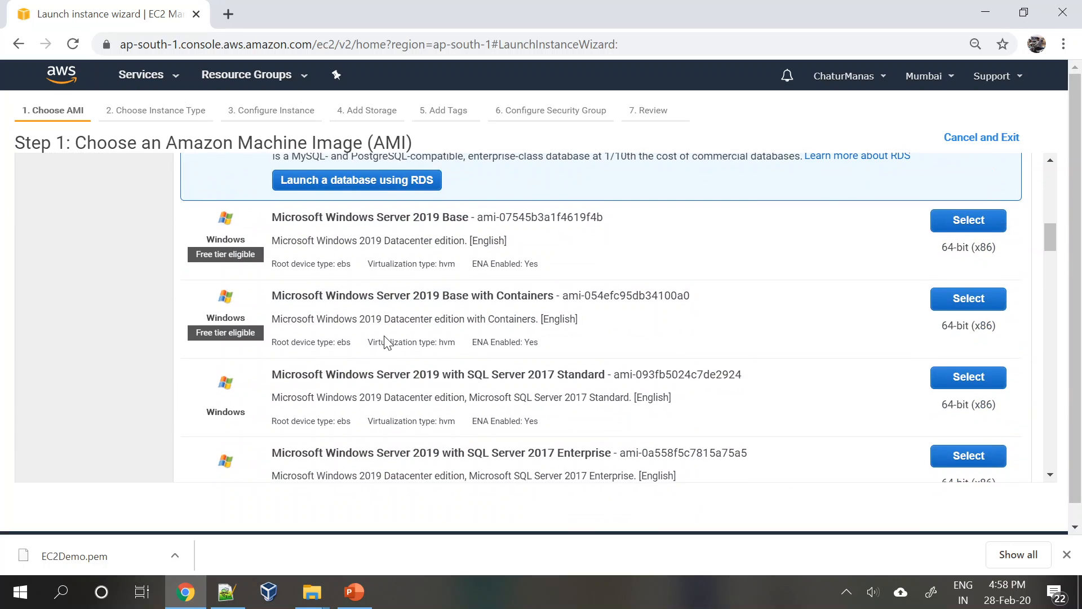
scroll(385, 341, down, 12)
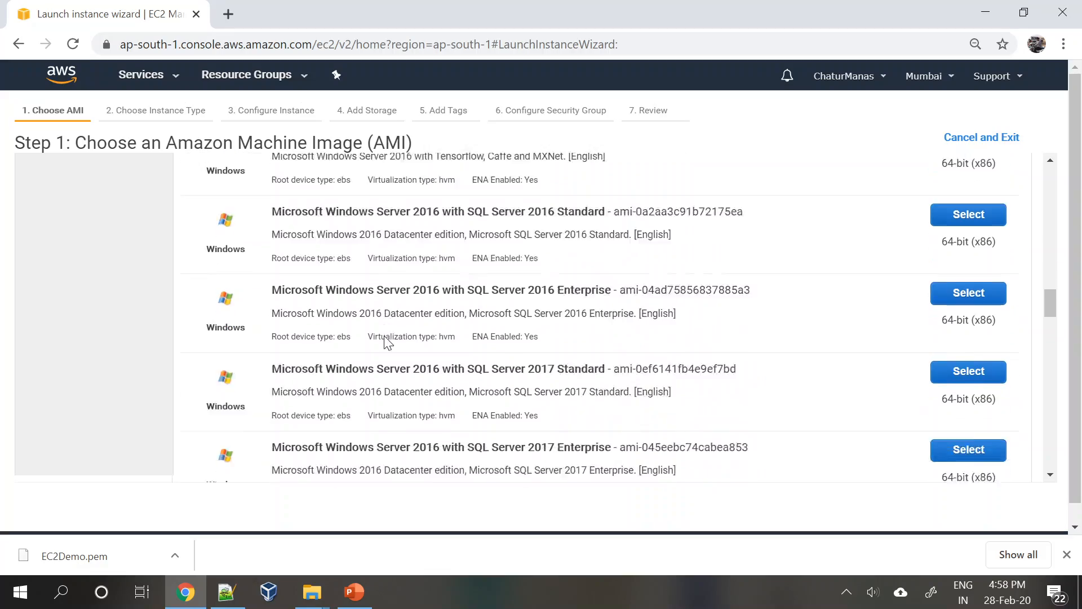
scroll(385, 341, down, 12)
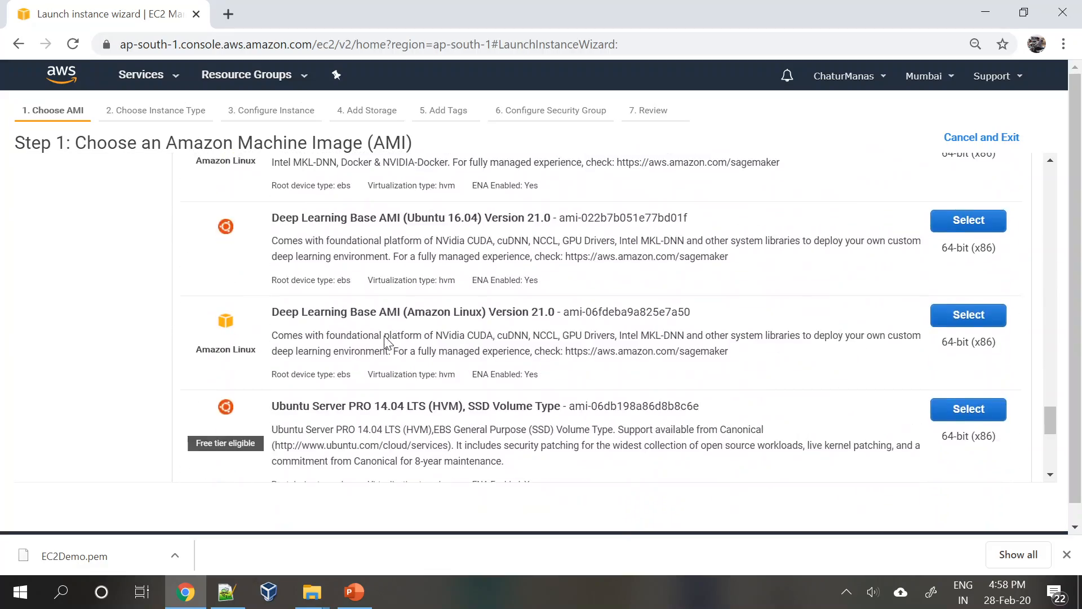
scroll(385, 342, up, 20)
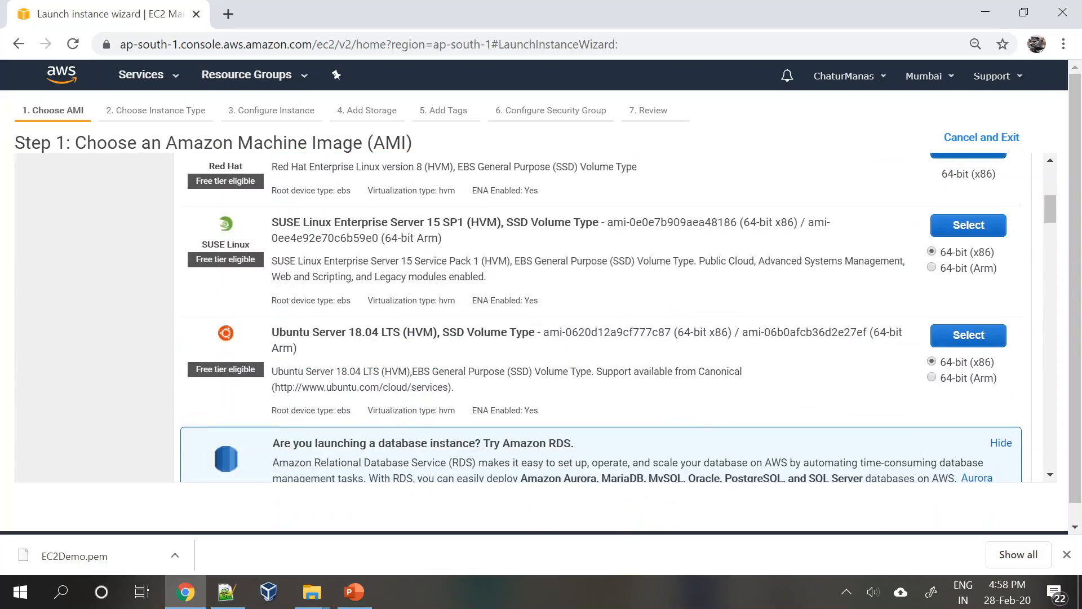
scroll(339, 291, up, 4)
scroll(330, 315, down, 1)
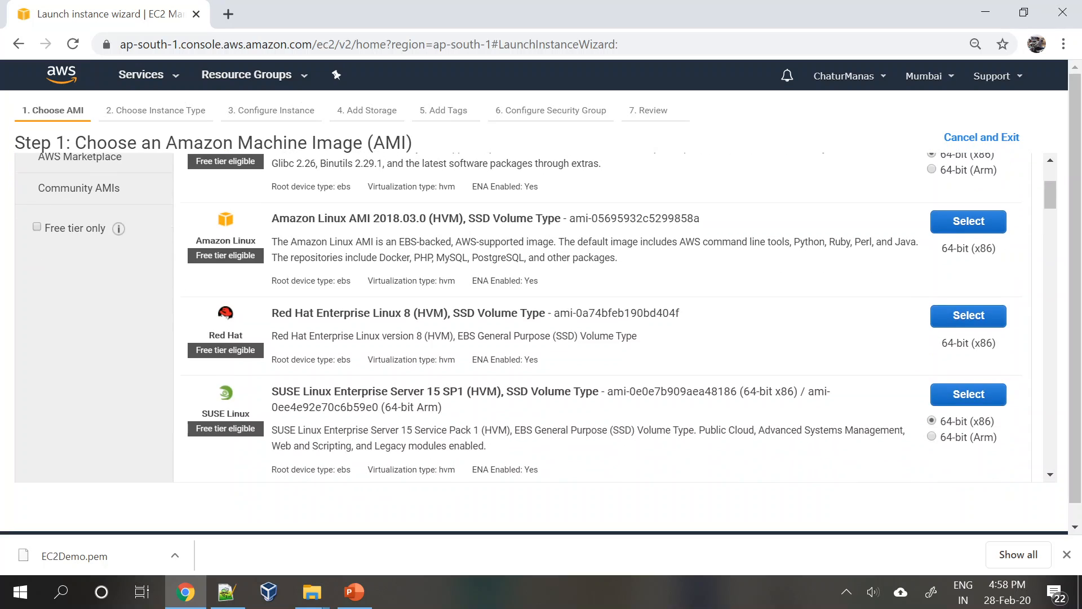
scroll(544, 318, down, 2)
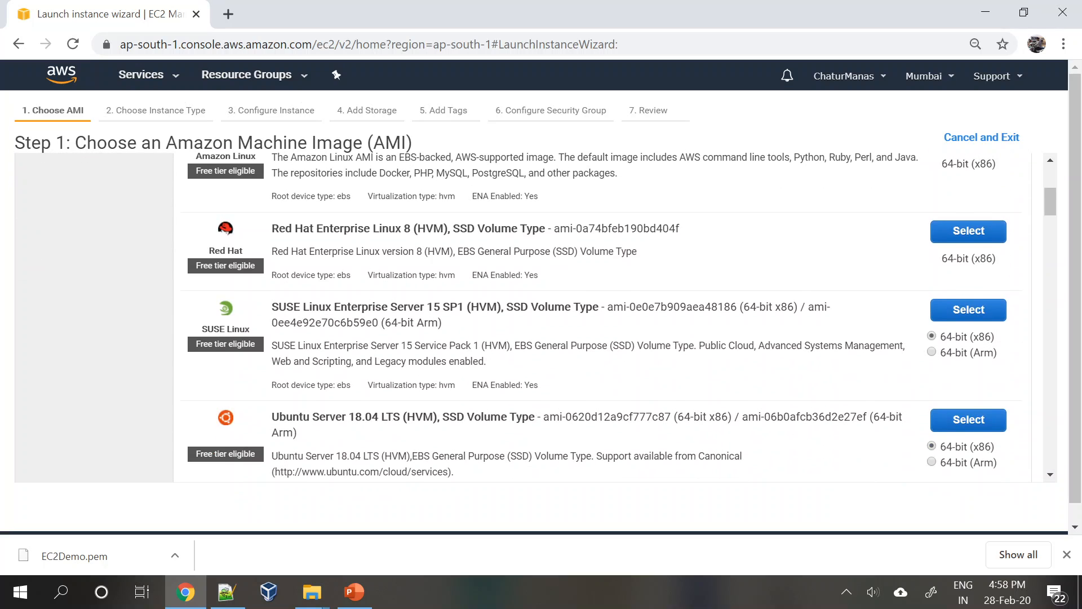
scroll(316, 363, down, 9)
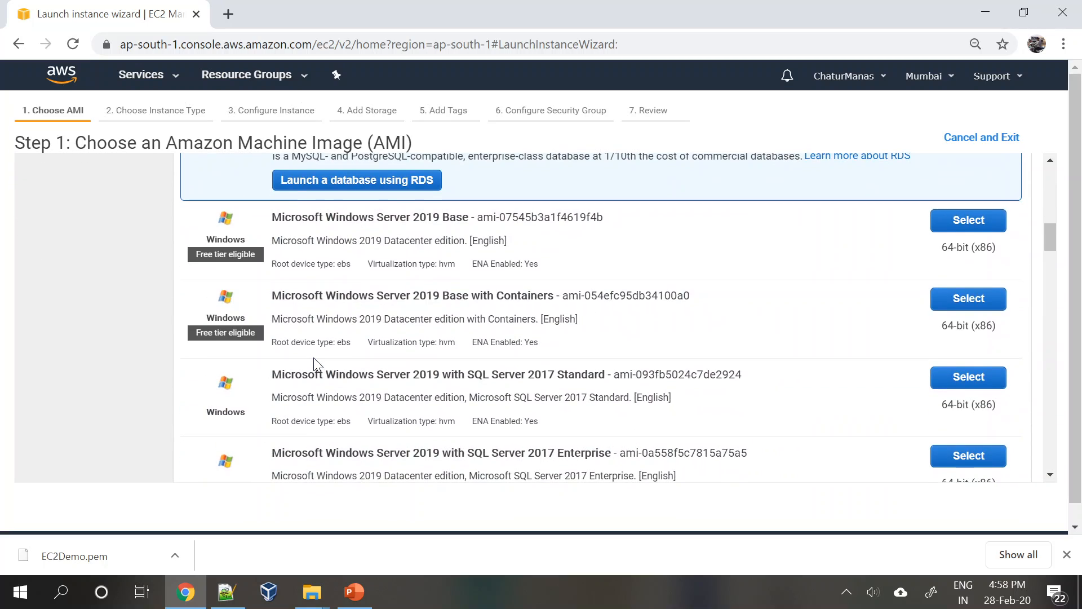
drag(309, 295, 455, 295)
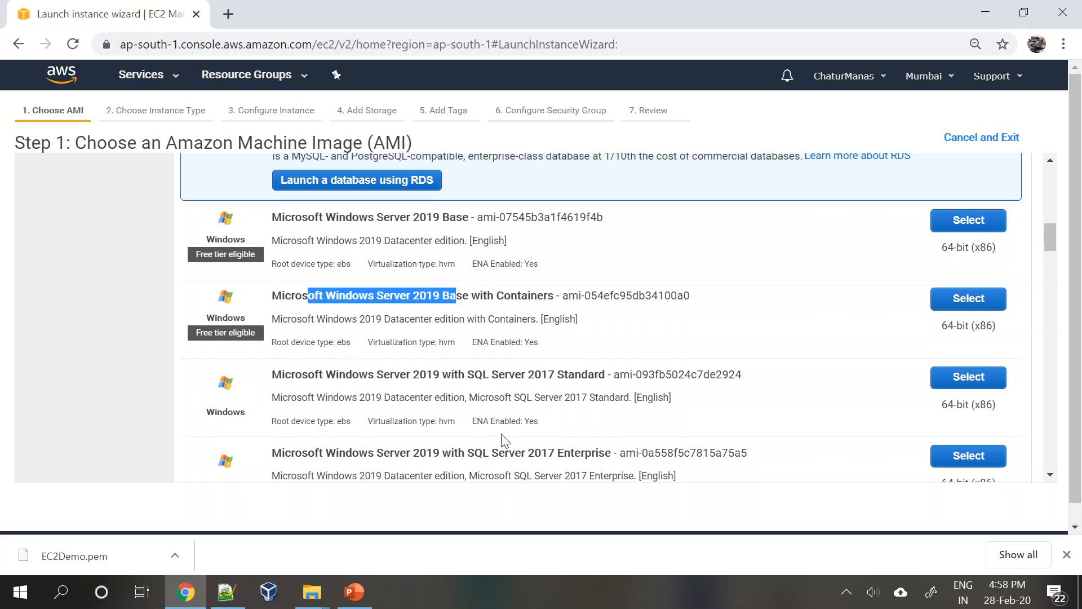
click(442, 217)
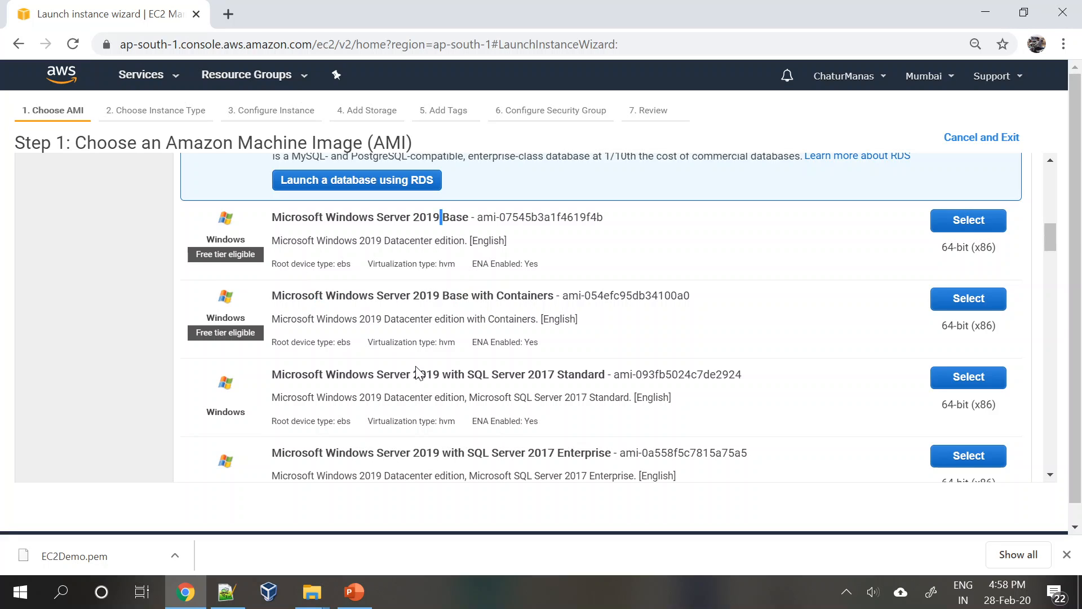
Step: Examine which Quick Start images carry the free tier eligible label, from Amazon Linux 2 to the Windows Server 2019 entries
scroll(418, 372, up, 10)
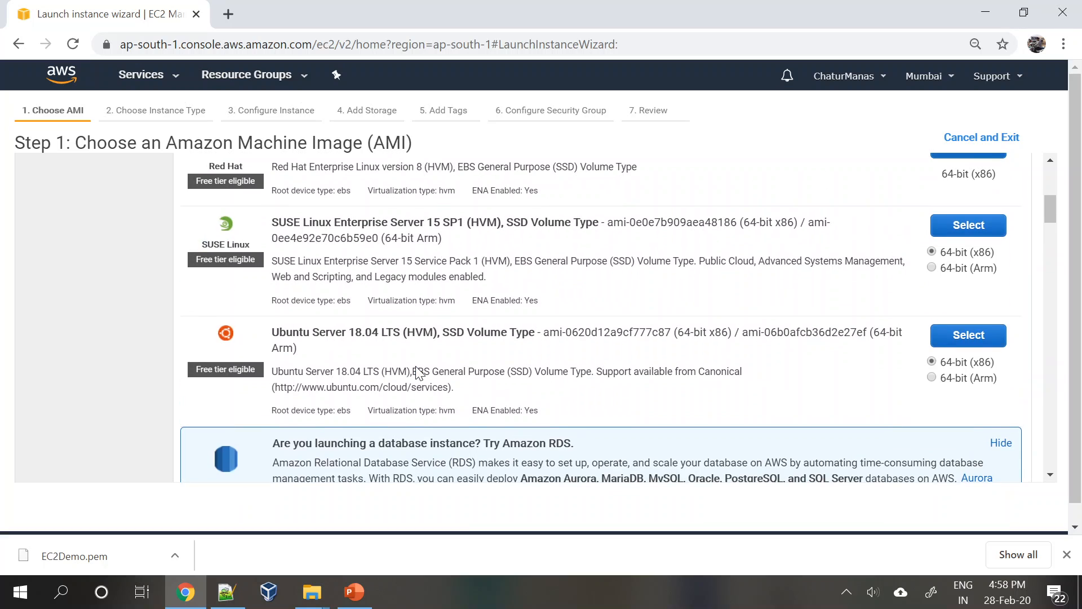
scroll(418, 372, up, 3)
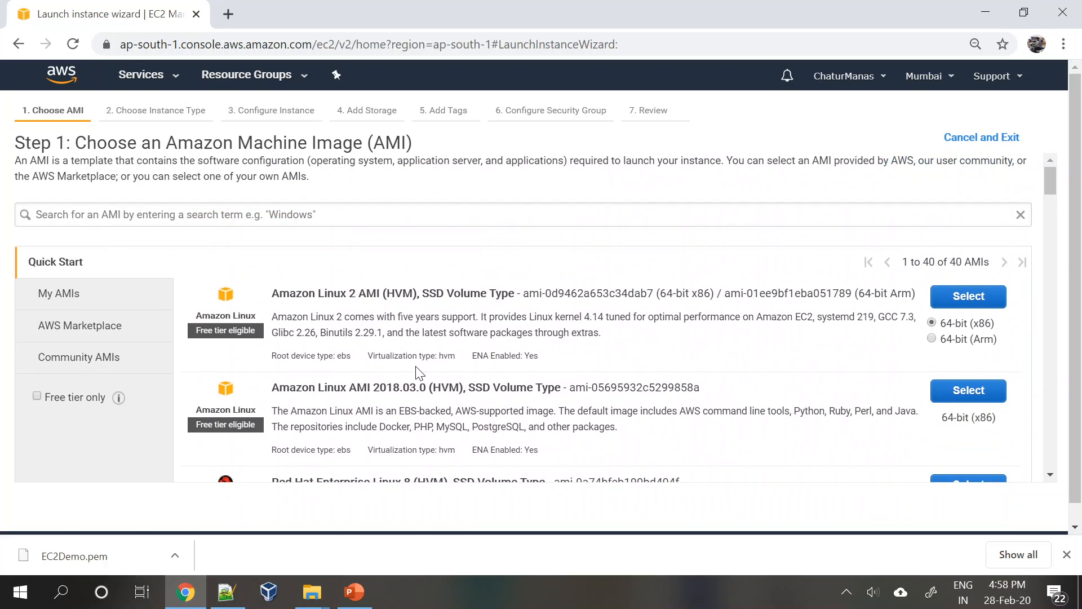
scroll(422, 373, down, 2)
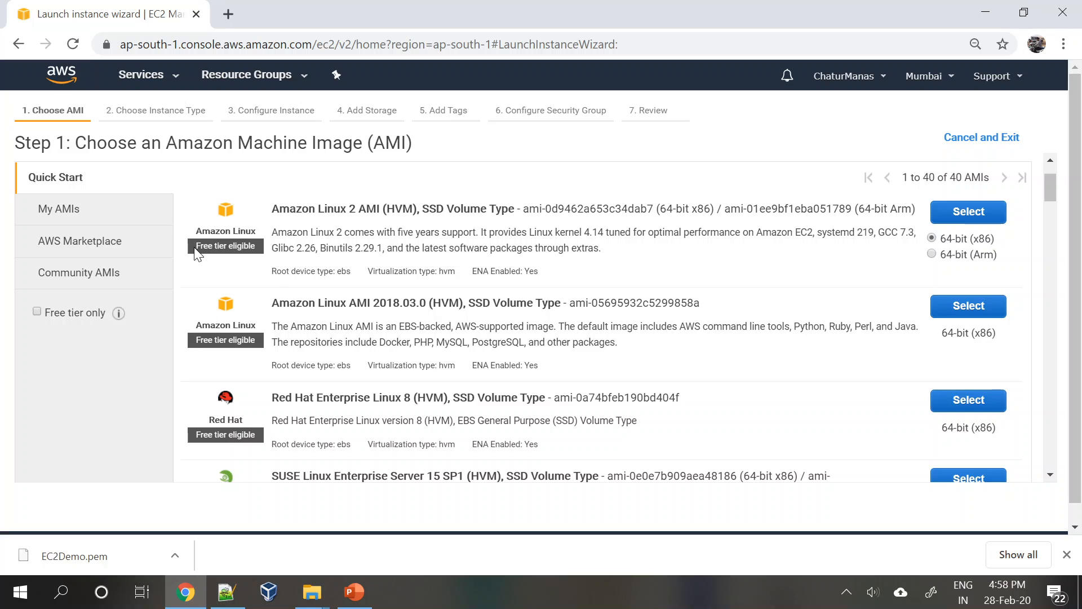
drag(201, 247, 263, 246)
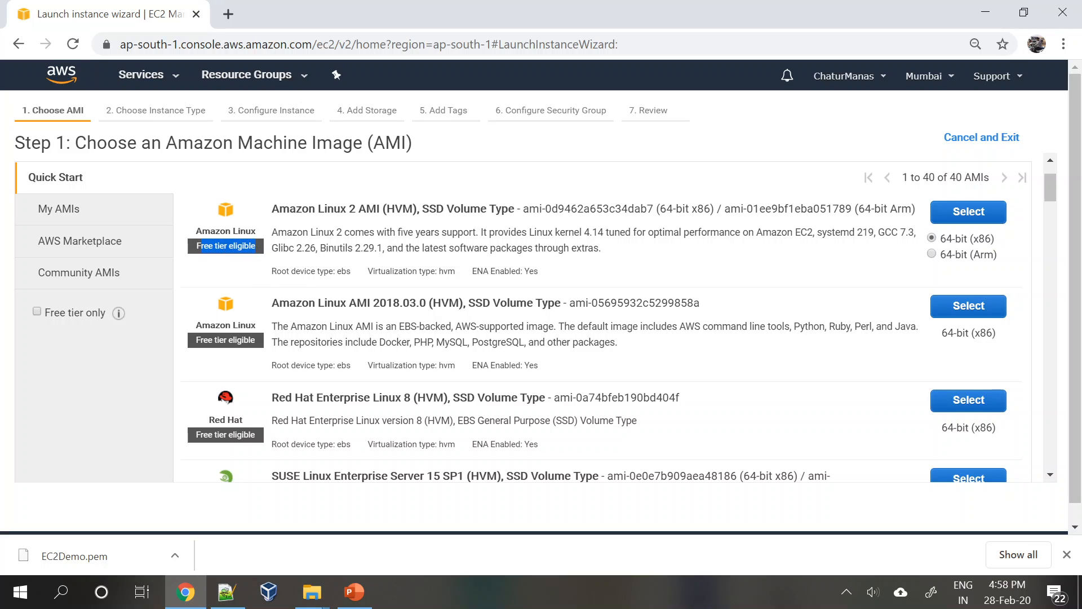
scroll(601, 317, down, 10)
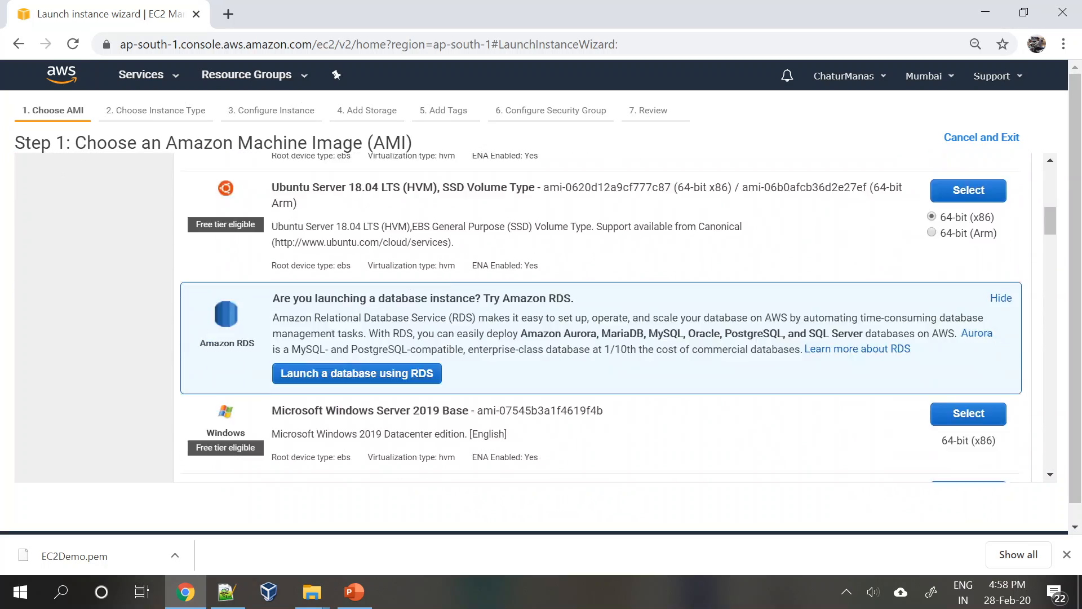
scroll(601, 317, down, 3)
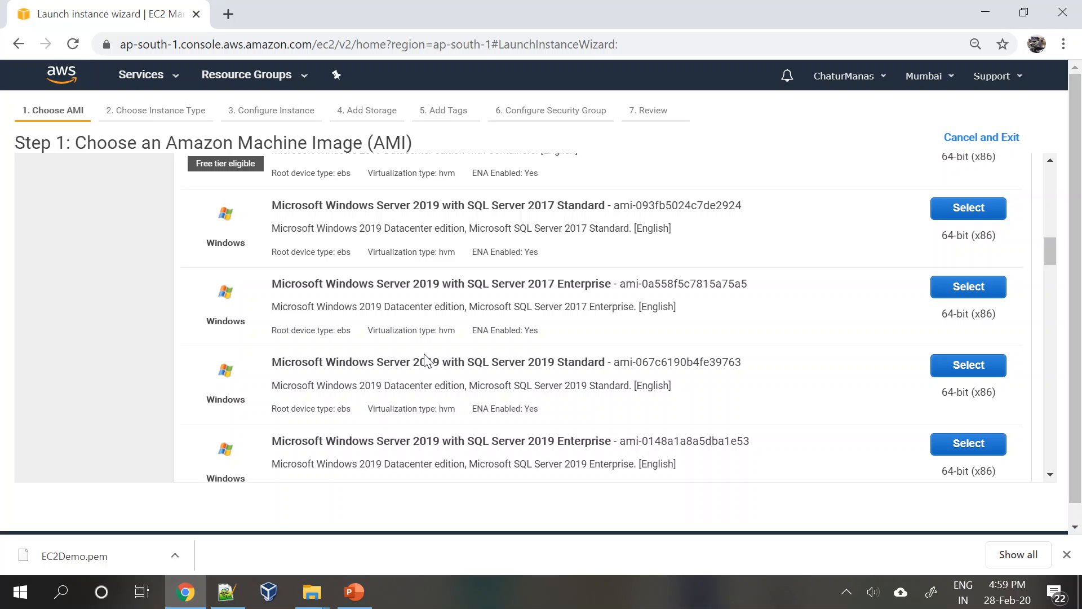
scroll(425, 361, up, 7)
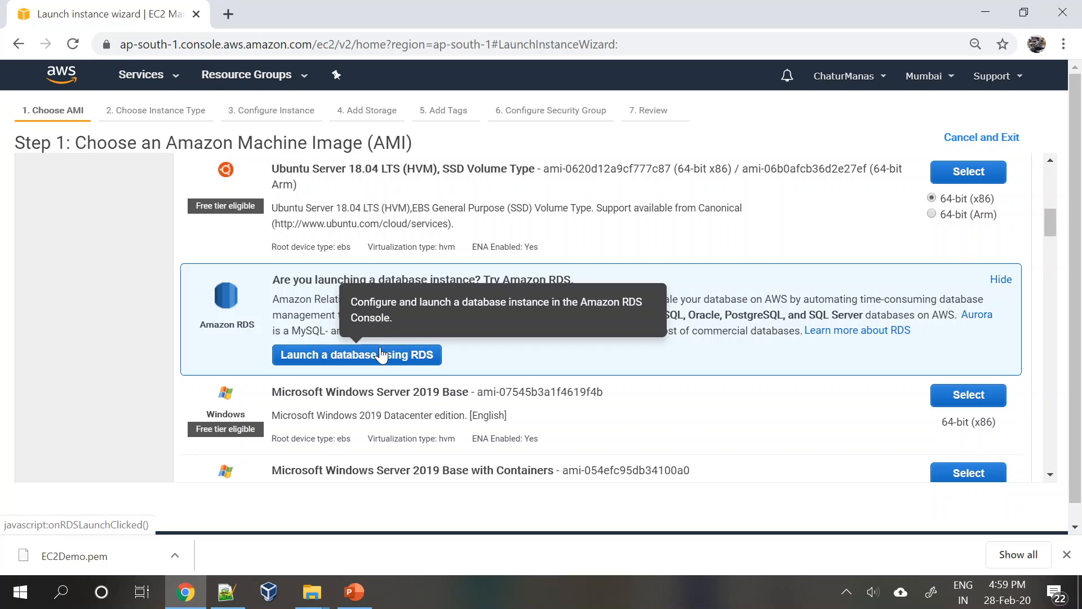
scroll(372, 355, up, 3)
scroll(381, 352, up, 6)
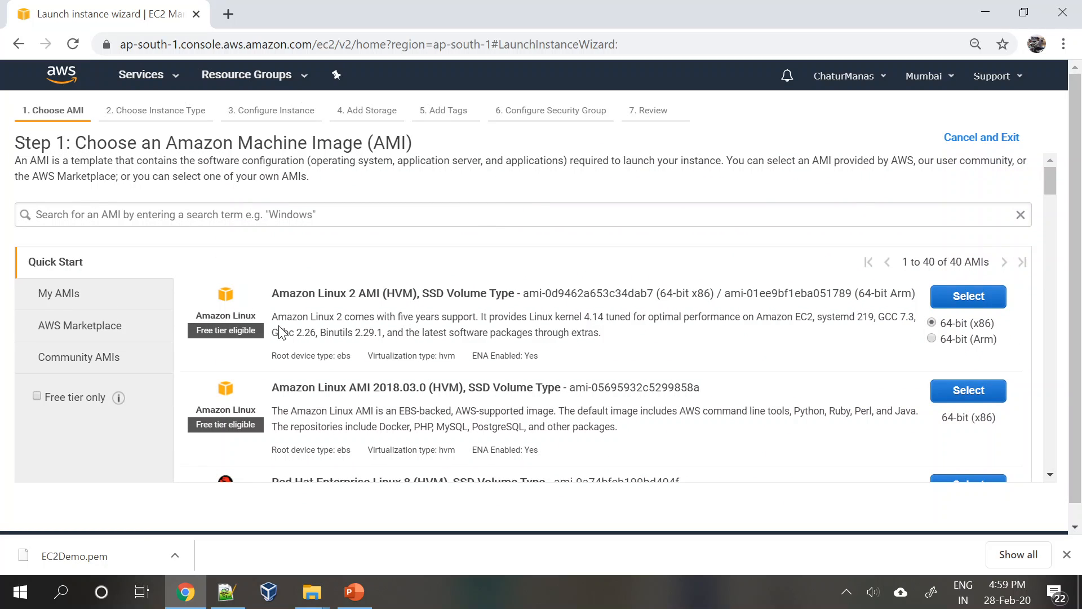
scroll(282, 333, down, 2)
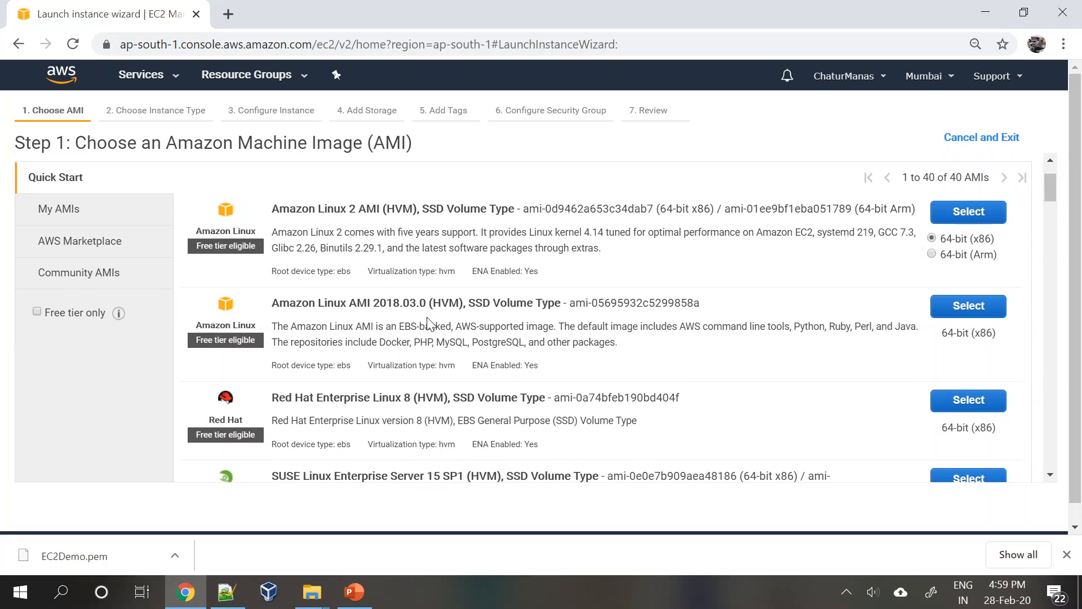
scroll(603, 322, down, 5)
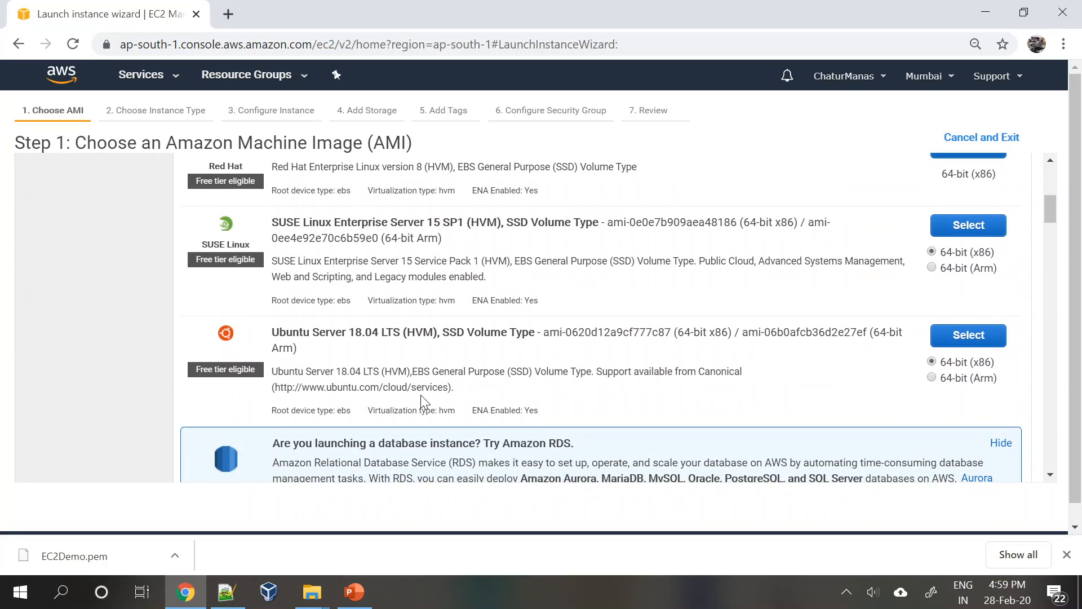
scroll(424, 401, down, 5)
scroll(423, 401, up, 14)
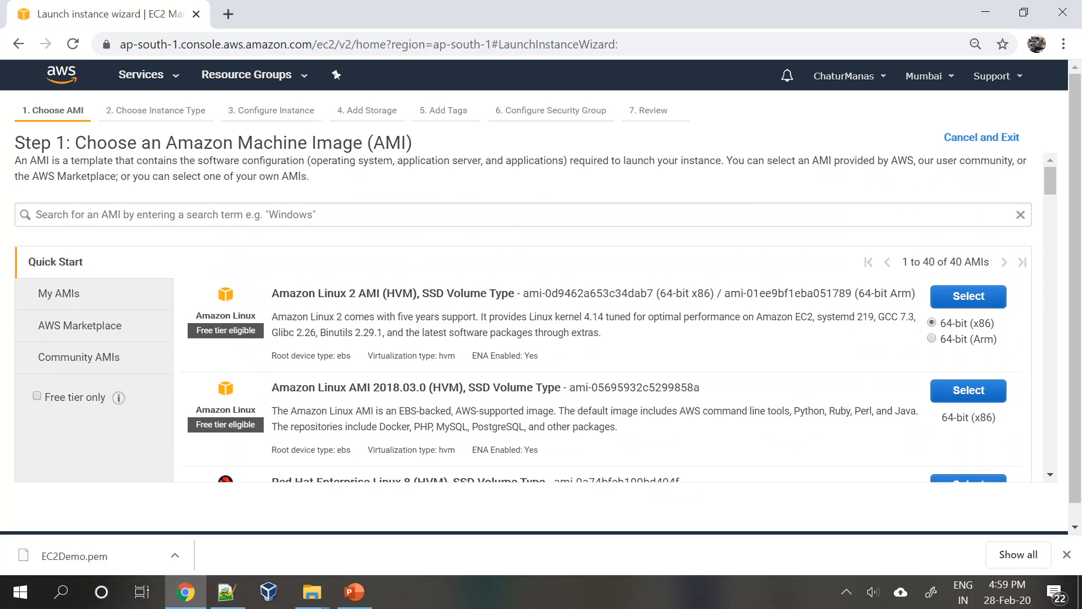
scroll(352, 374, down, 3)
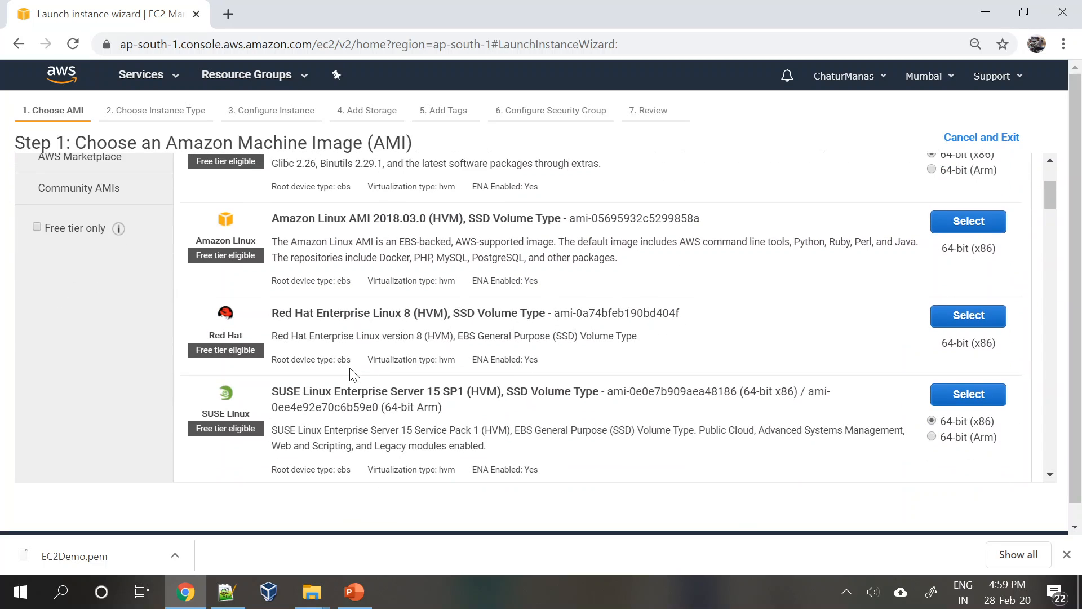
scroll(352, 375, down, 3)
scroll(352, 375, up, 8)
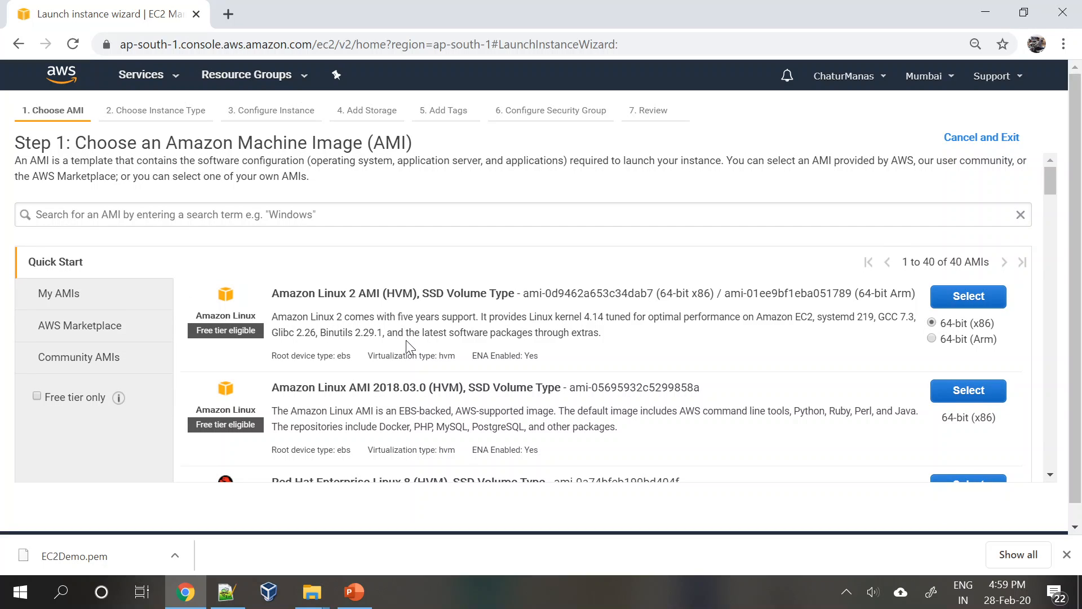
Step: Restrict the Quick Start AMI list to free tier only and review the filtered images
click(36, 398)
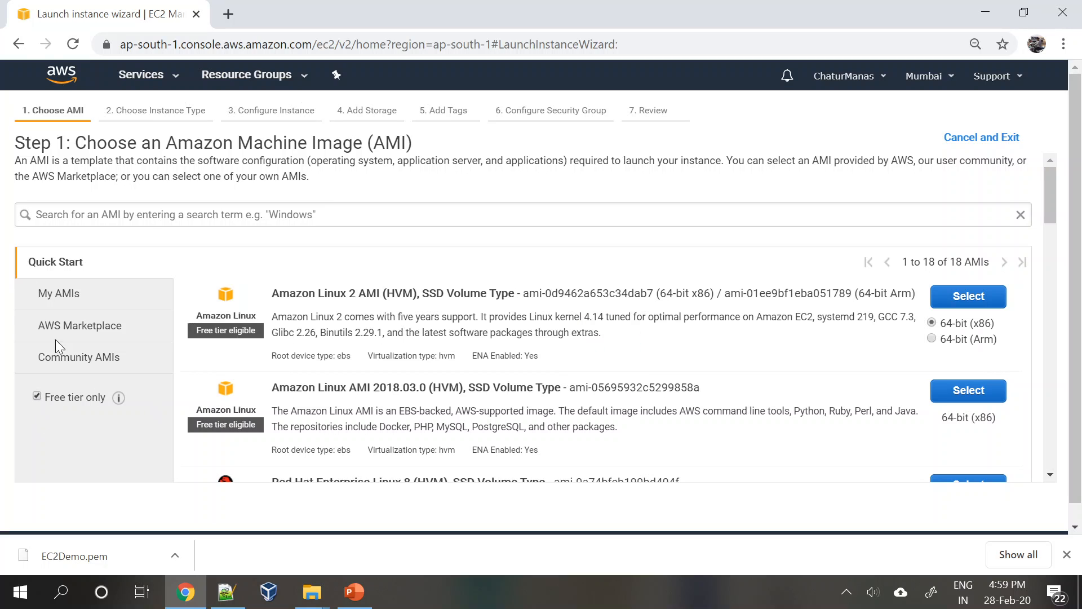
scroll(191, 421, down, 5)
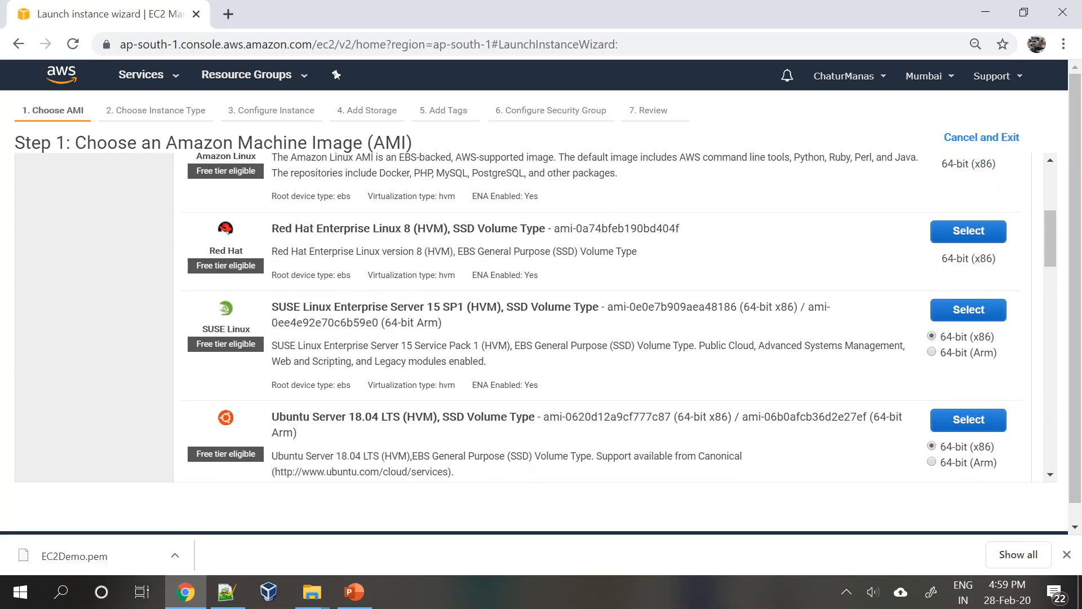
scroll(362, 420, down, 10)
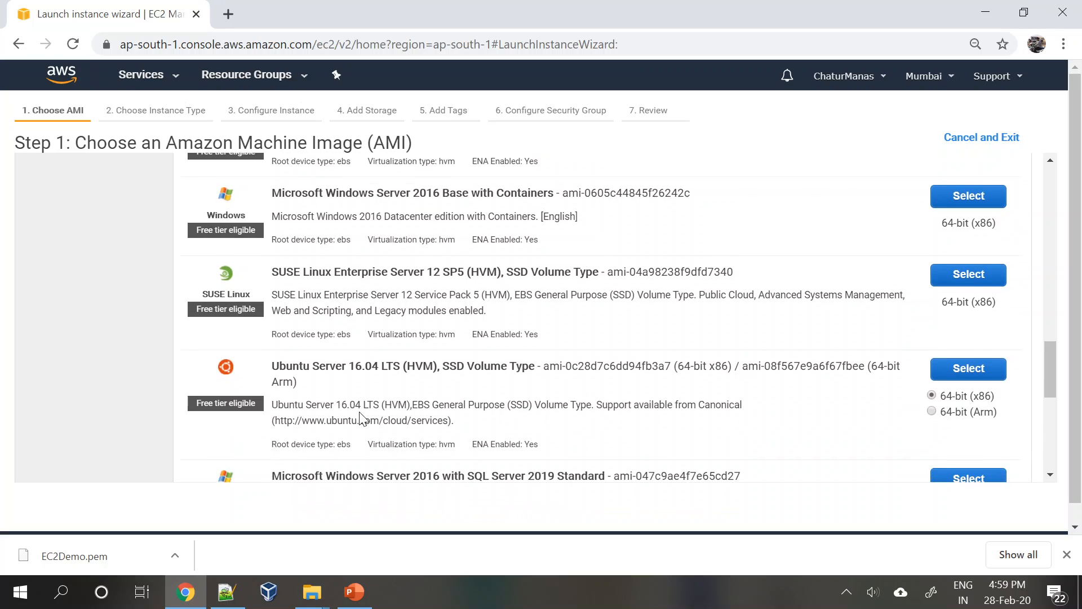
scroll(361, 420, down, 3)
scroll(360, 420, down, 2)
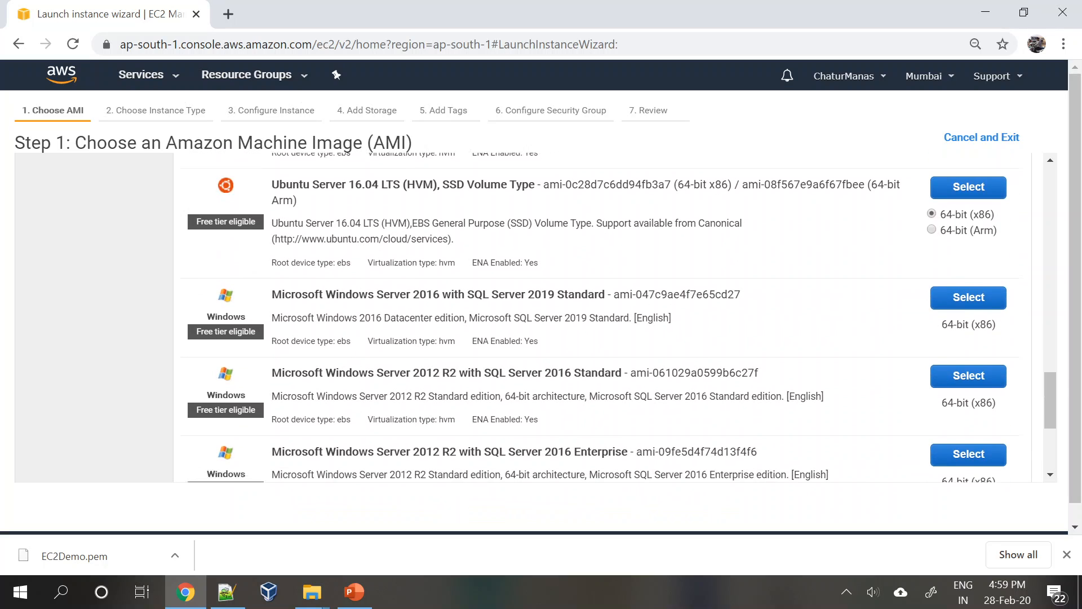
scroll(361, 420, down, 2)
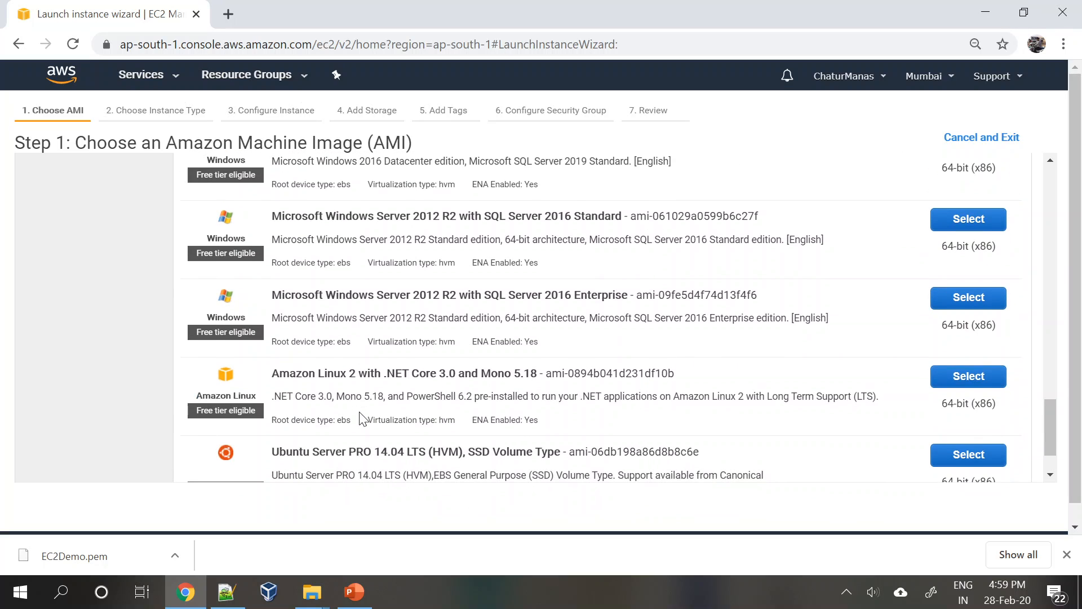
scroll(362, 419, down, 3)
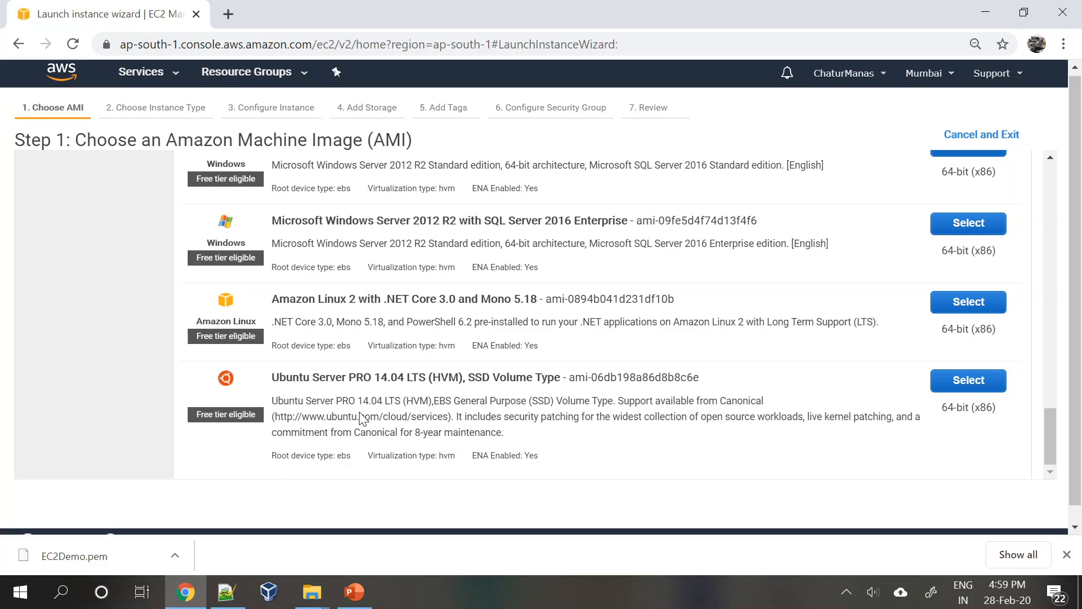
scroll(362, 419, up, 5)
scroll(363, 419, up, 5)
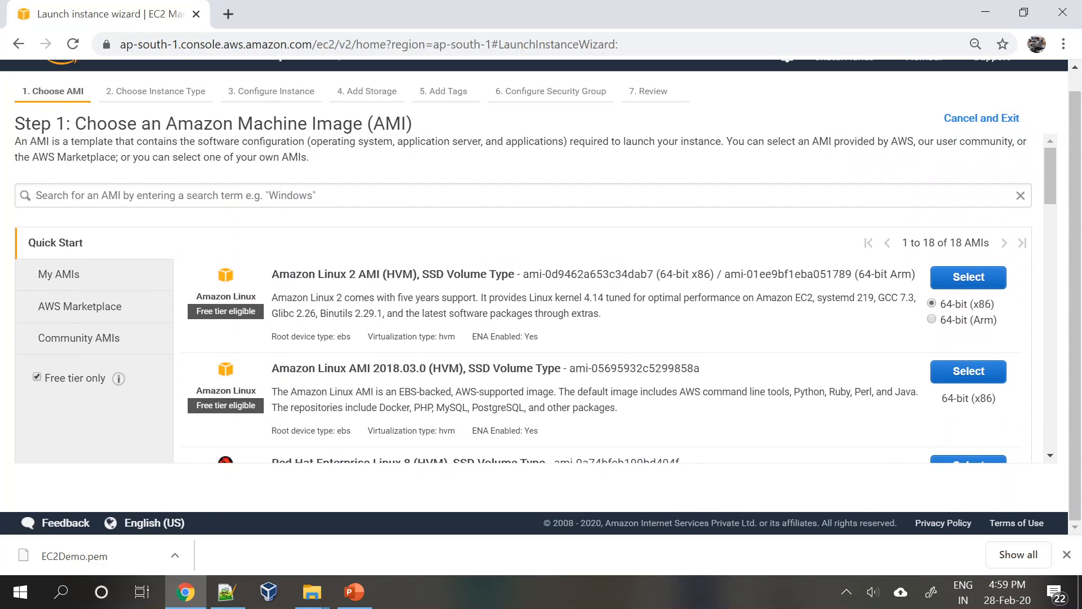
Step: Search the AMI catalog for "Windows 2012" and open the matching AWS Marketplace results
click(176, 195)
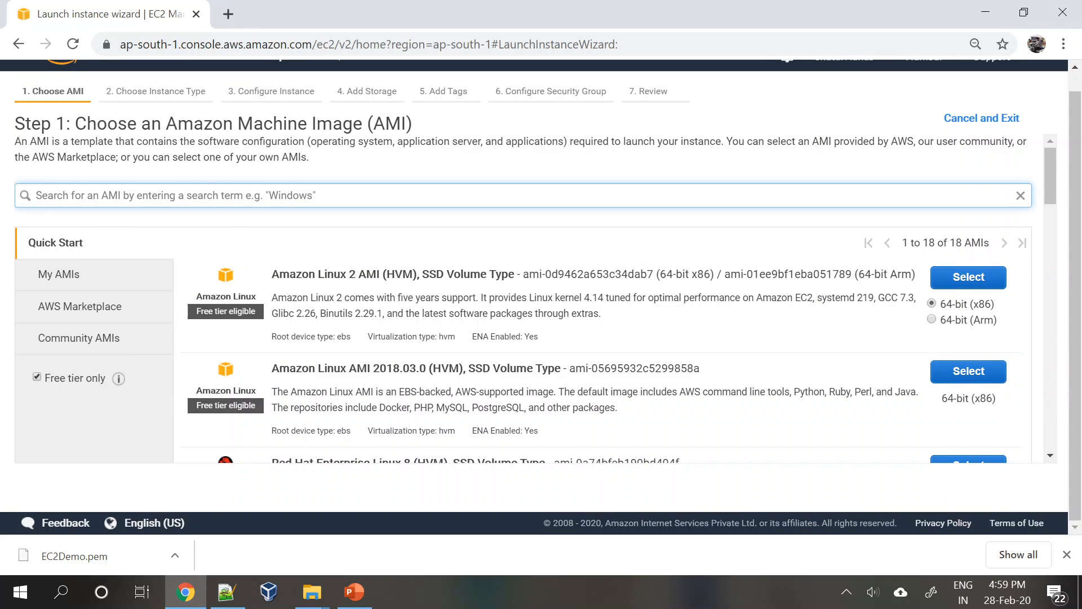
text(Windows 2012)
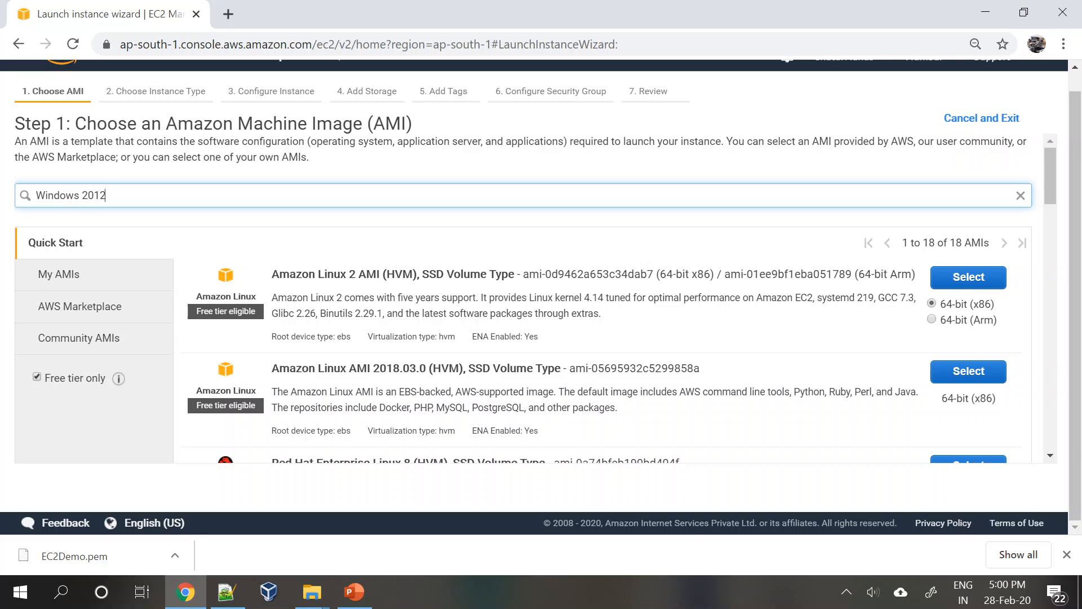
key(Return)
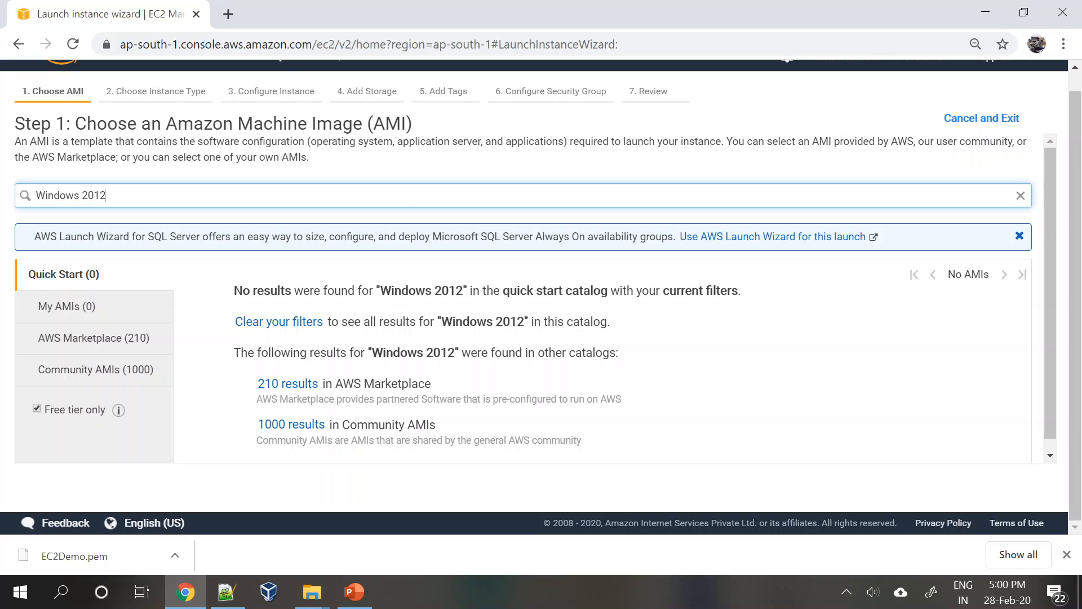
click(294, 384)
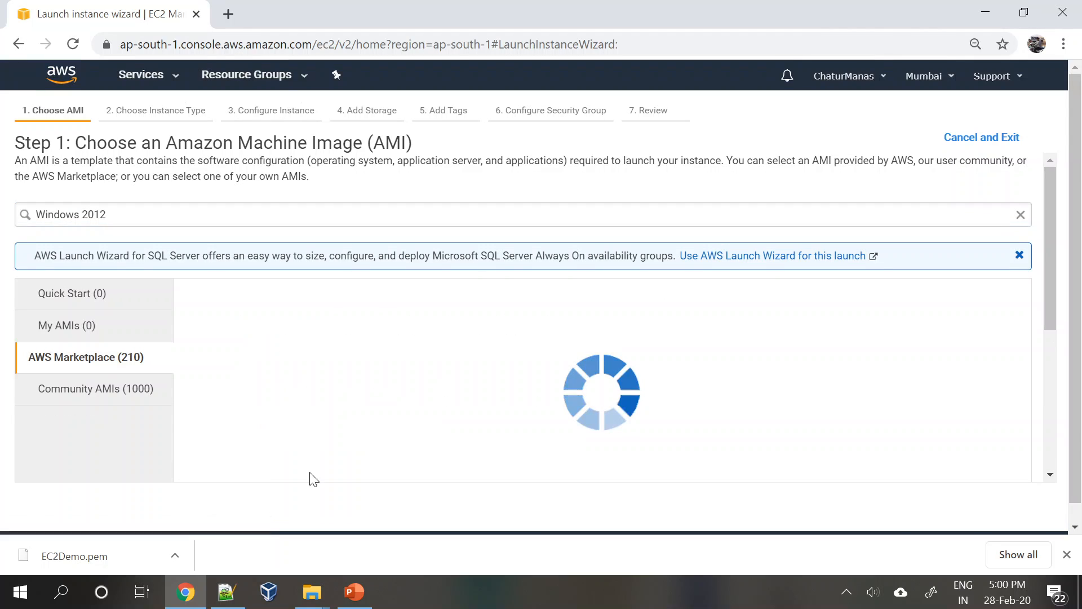
Step: Examine the Microsoft Windows Server 2012 R2 entry and its free tier label in the AWS Marketplace results
scroll(294, 358, down, 1)
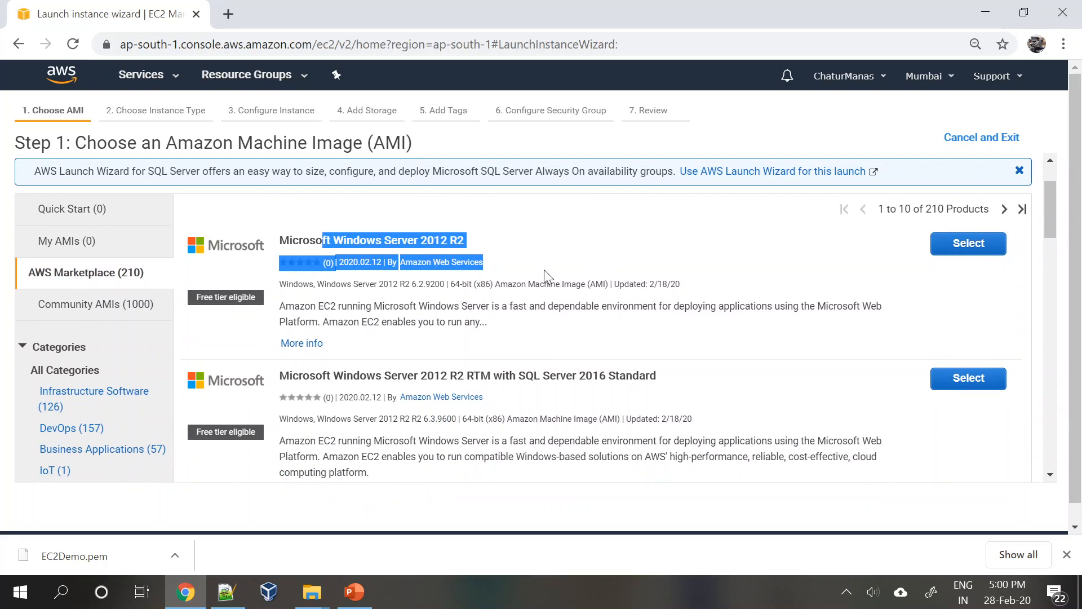
click(615, 242)
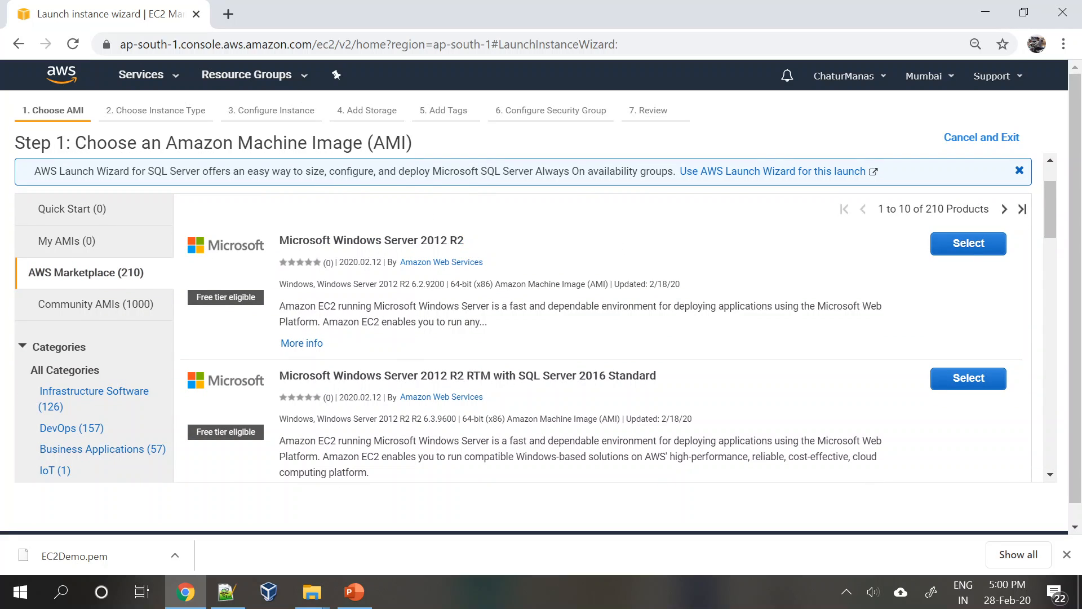
drag(293, 242, 485, 248)
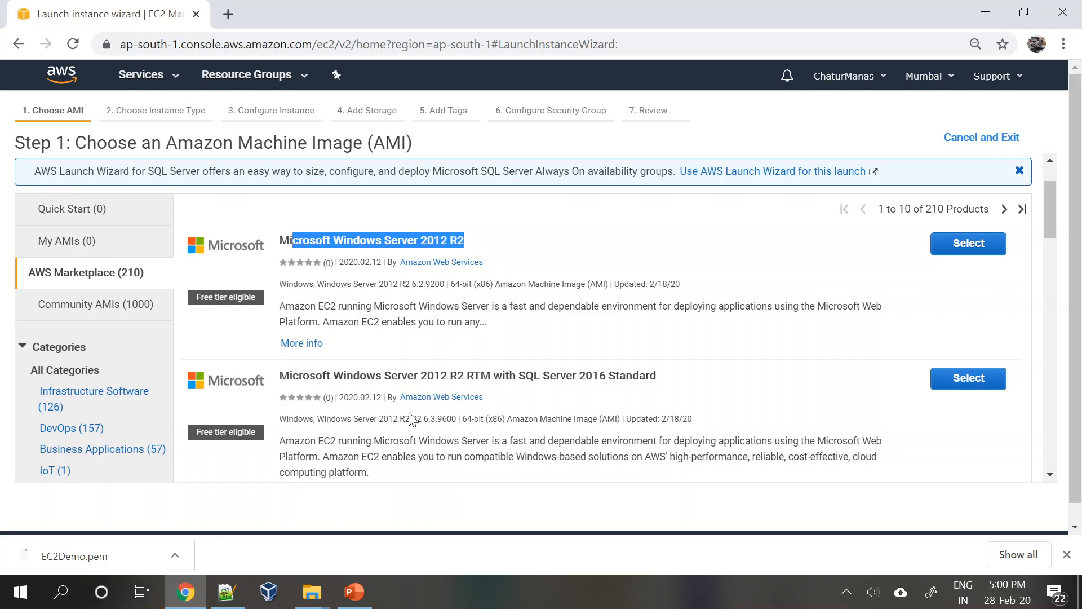
scroll(410, 418, up, 2)
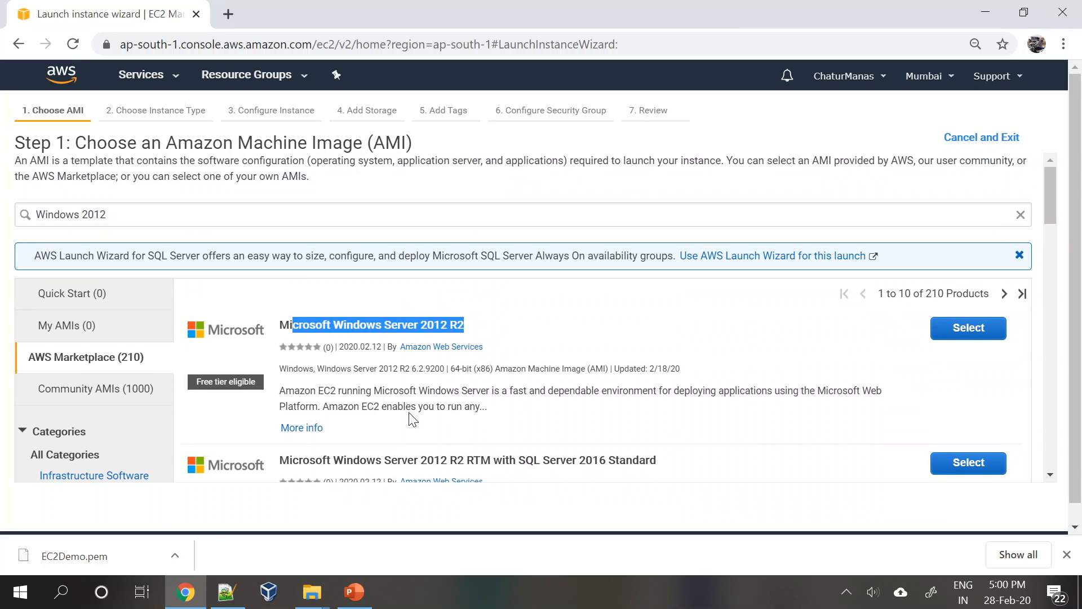
click(581, 324)
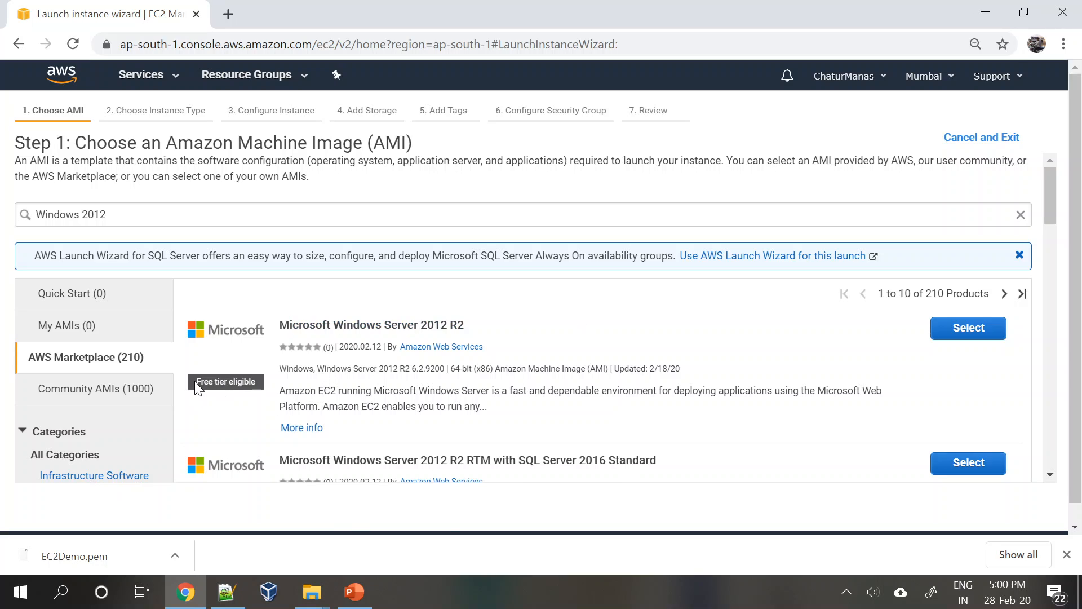
drag(193, 382, 257, 382)
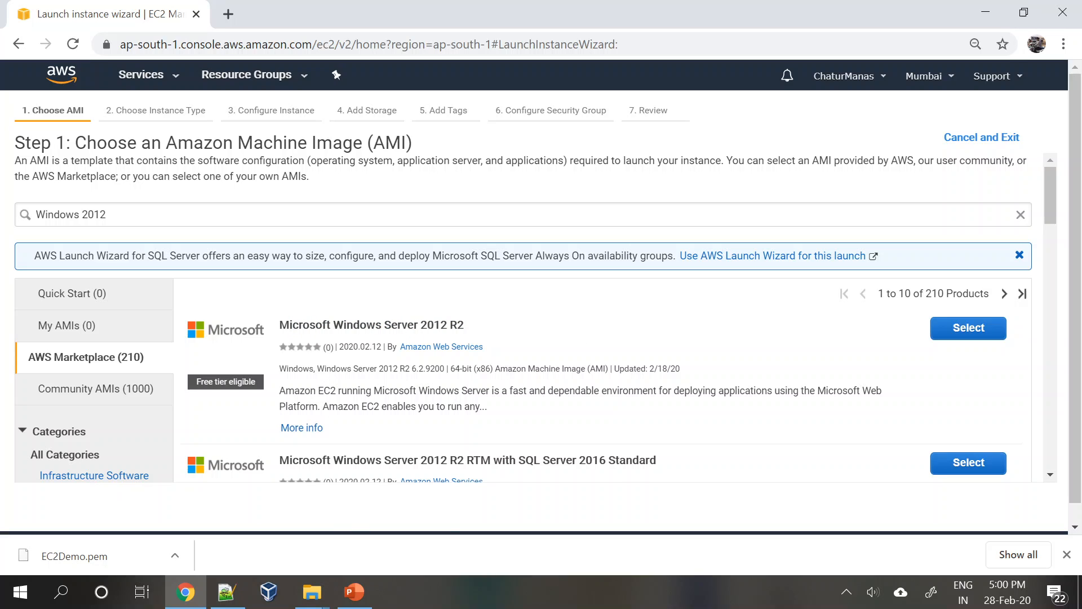
click(567, 313)
drag(289, 325, 470, 326)
click(559, 329)
Step: Clear the AMI search and look through the full AWS Marketplace list and its category, operating system and pricing filters
click(87, 361)
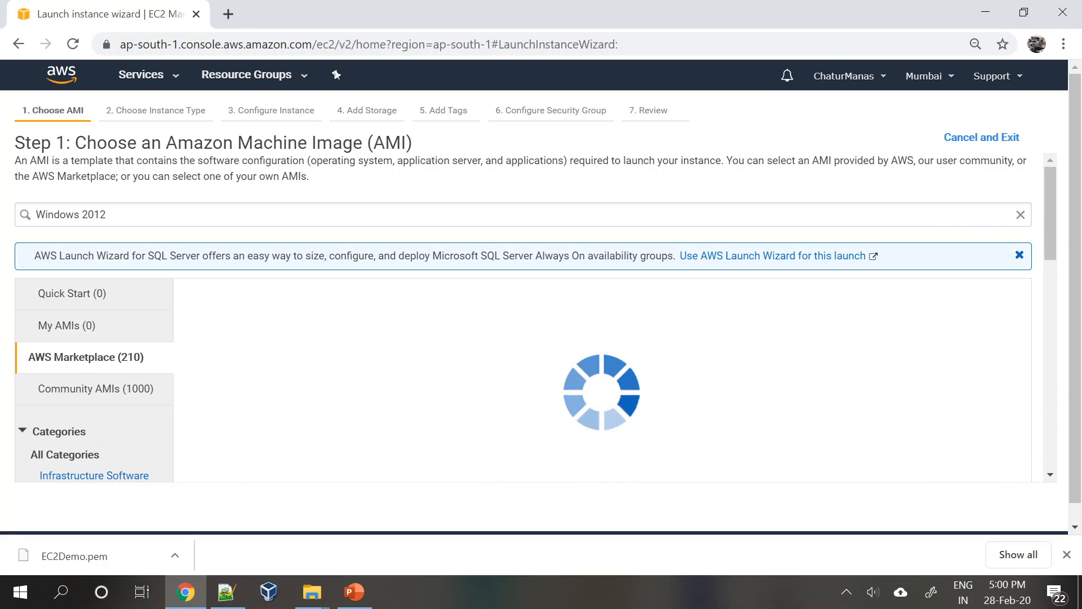
click(1021, 214)
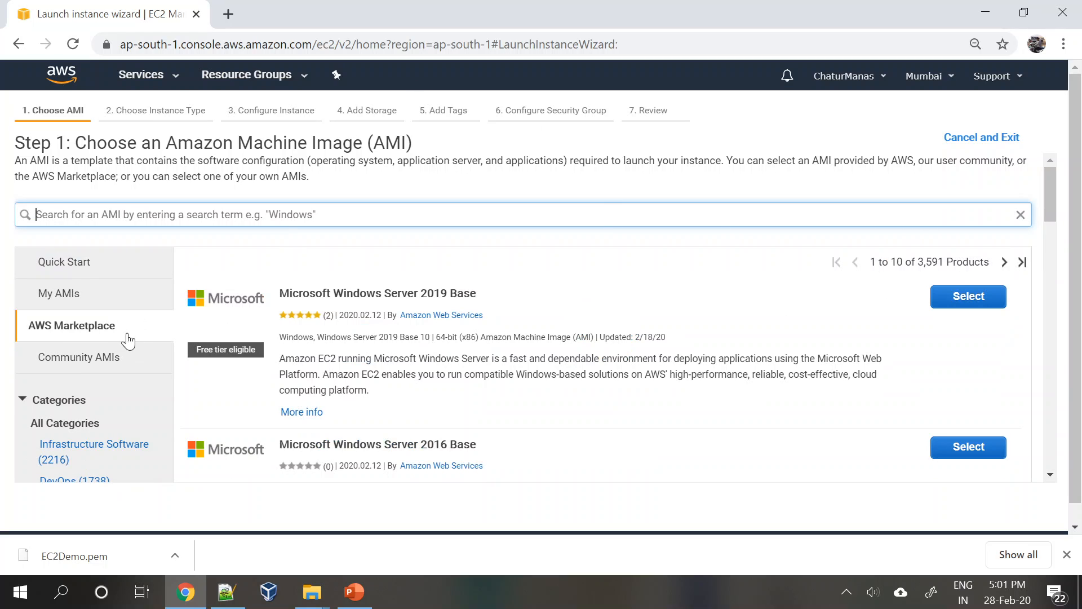
click(72, 325)
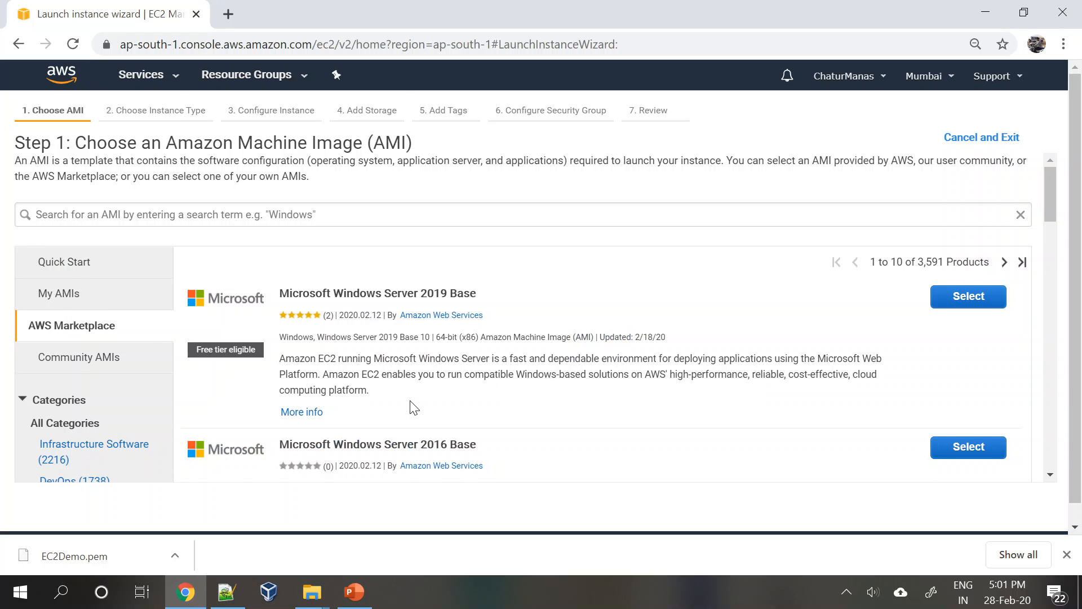
scroll(414, 408, down, 7)
scroll(415, 407, up, 2)
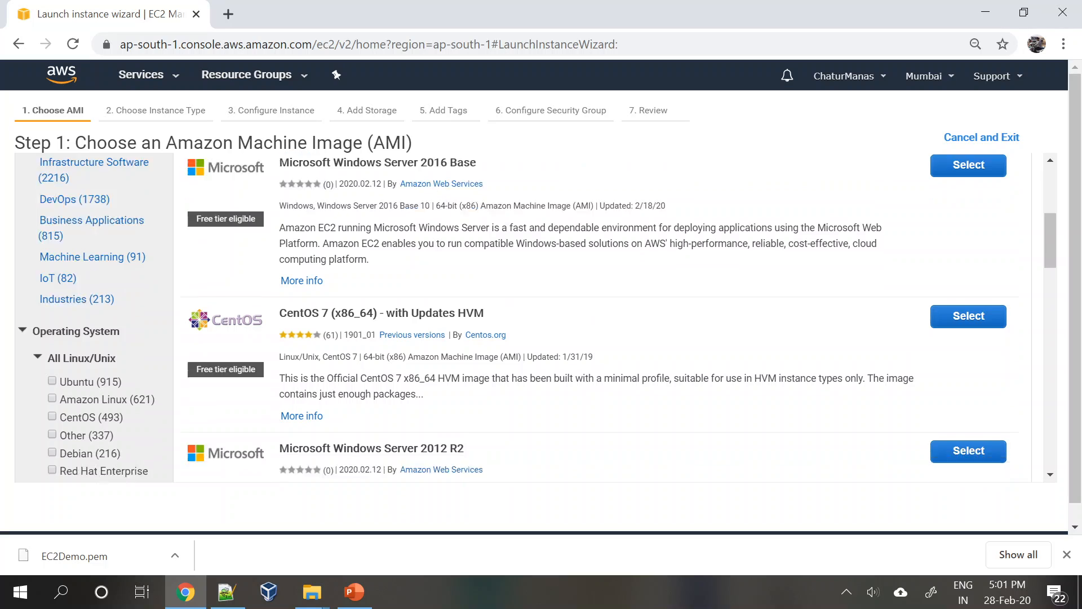
scroll(410, 401, down, 5)
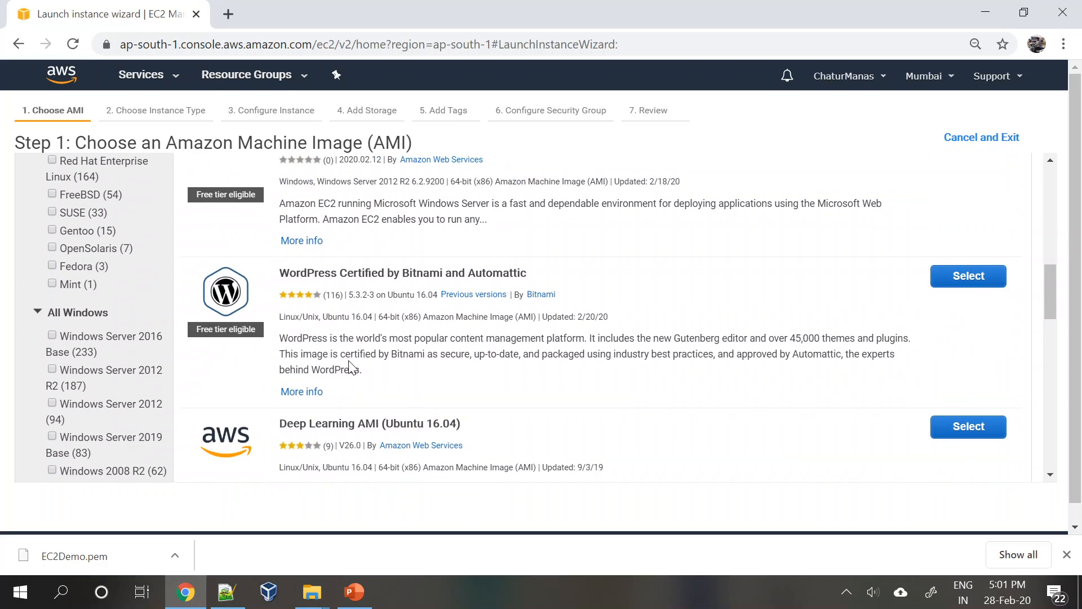
scroll(350, 368, down, 4)
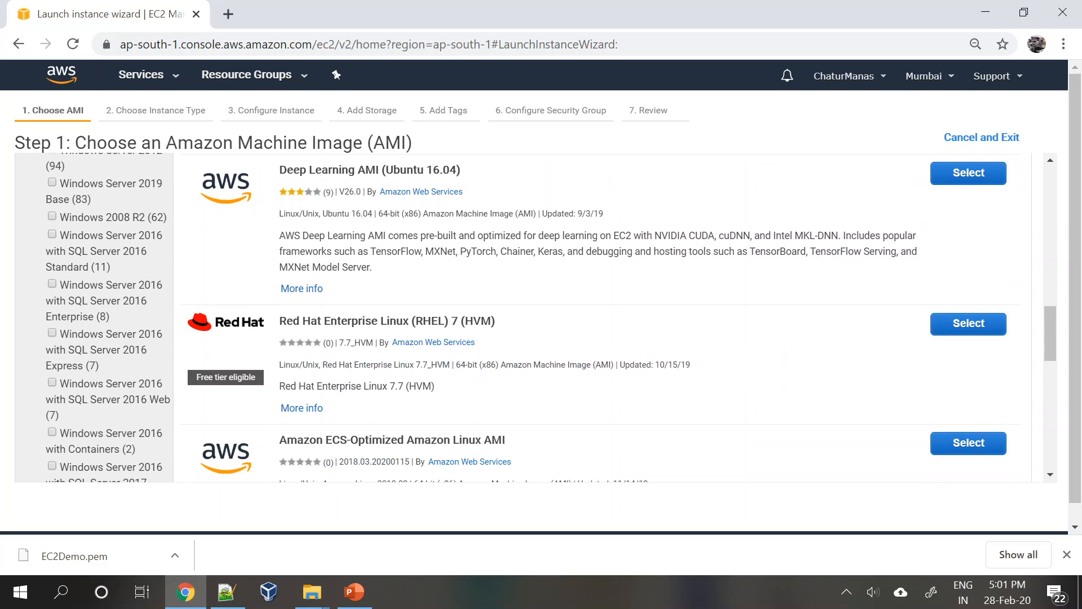
scroll(340, 395, down, 9)
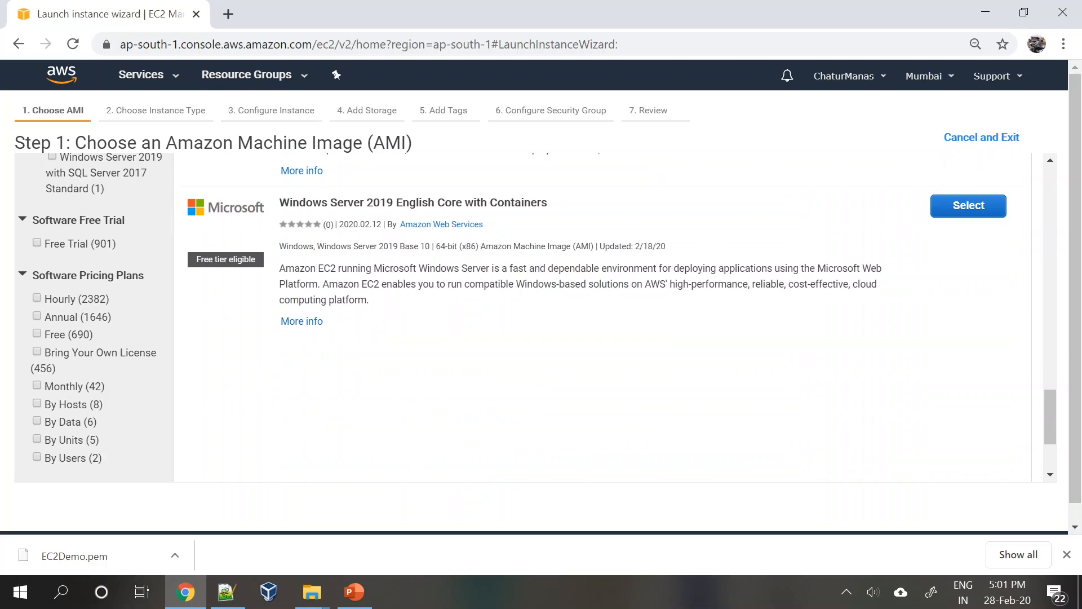
scroll(341, 396, up, 12)
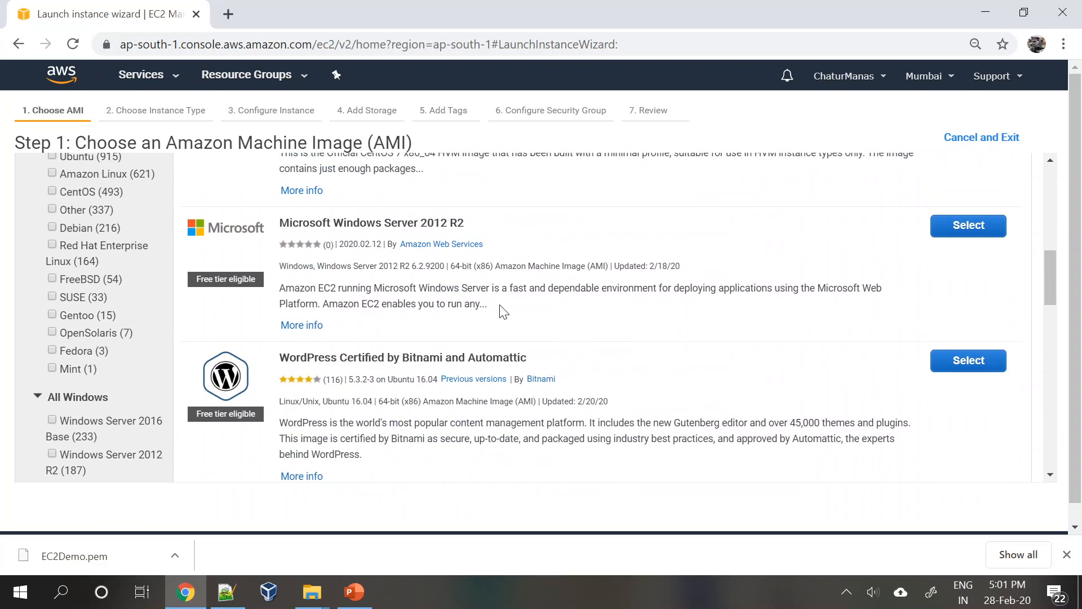
scroll(500, 311, up, 4)
scroll(500, 311, up, 3)
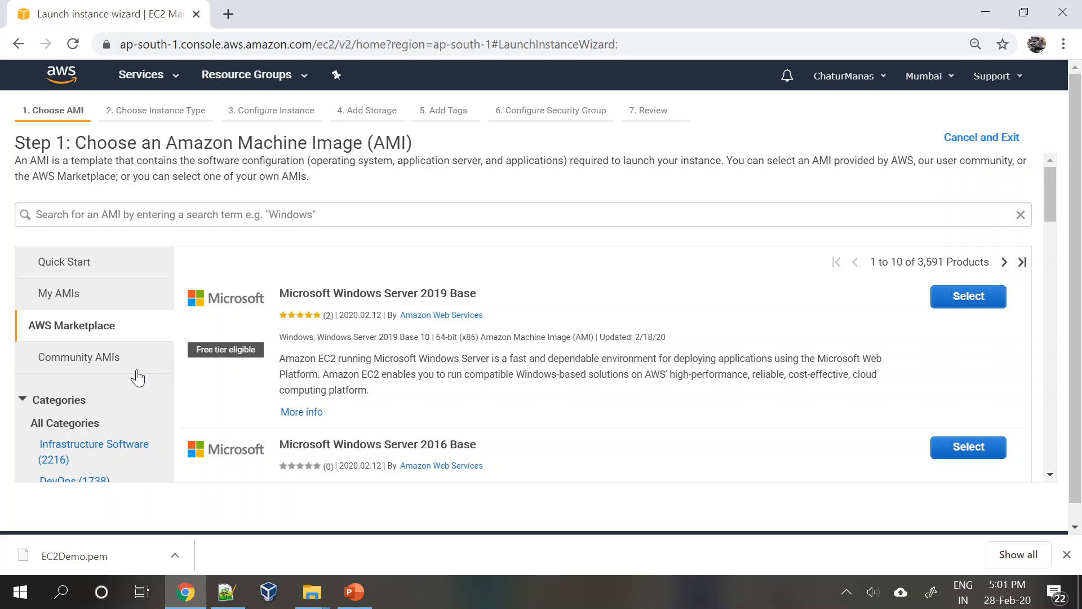
Step: Open the Community AMIs catalog and look through its images and operating system filters
click(75, 360)
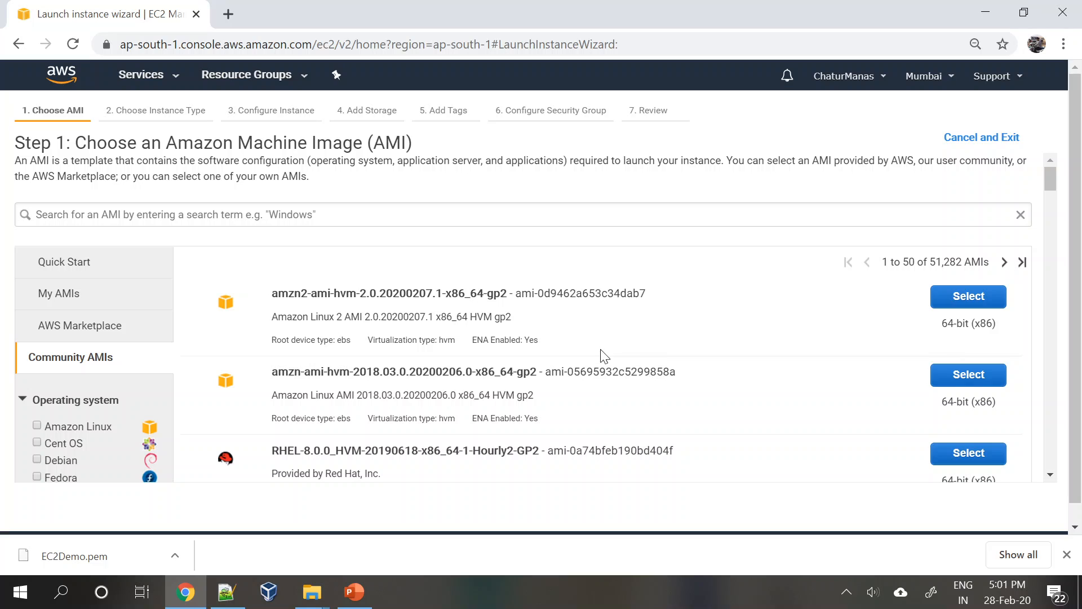
scroll(602, 353, down, 5)
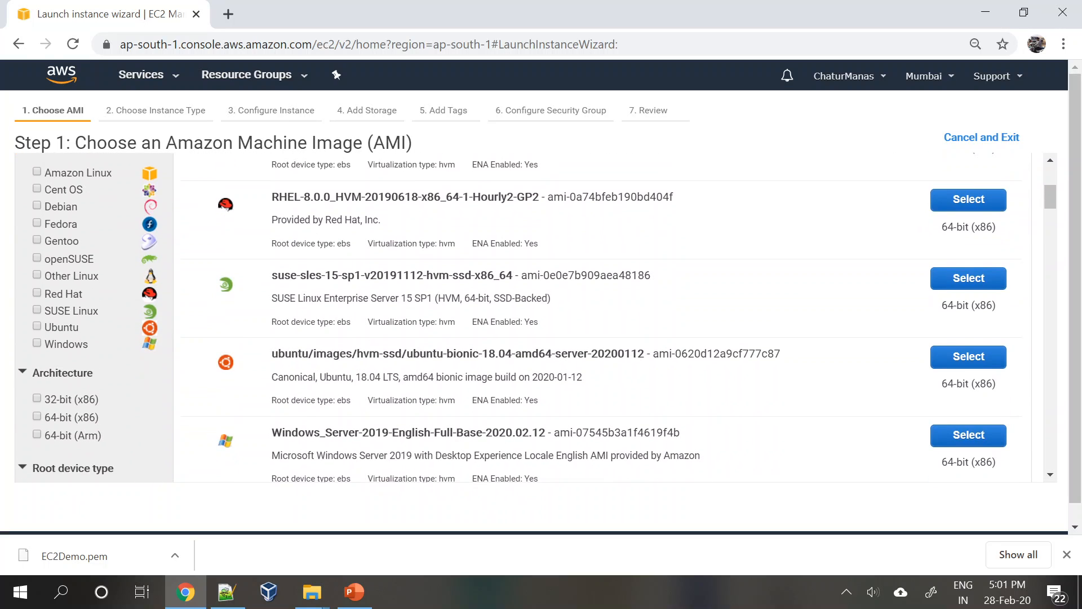
scroll(601, 338, up, 5)
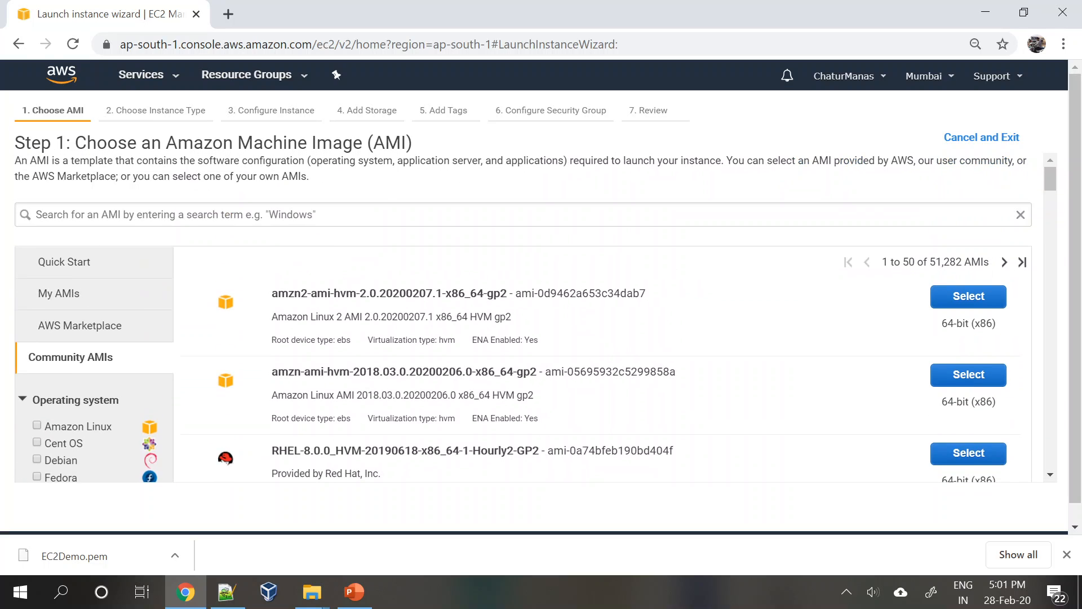
scroll(602, 338, down, 5)
scroll(602, 338, up, 5)
Step: Search the Community AMIs for "windows 2012"
click(135, 215)
text(windwos 2012)
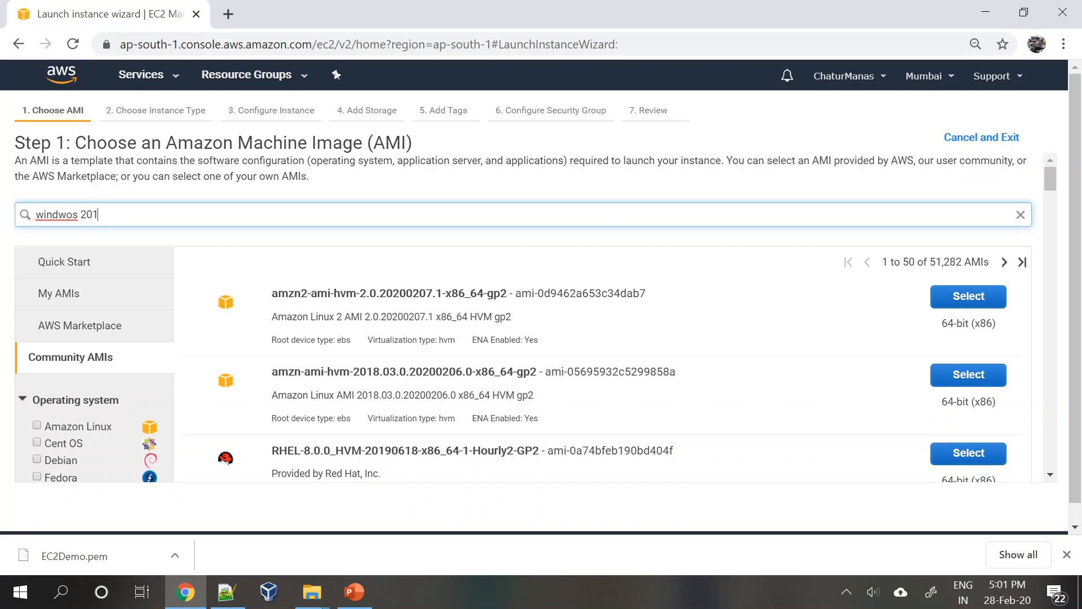
key(BackSpace)
key(BackSpace)
key(BackSpace)
key(BackSpace)
key(BackSpace)
key(BackSpace)
text(ows201)
key(Return)
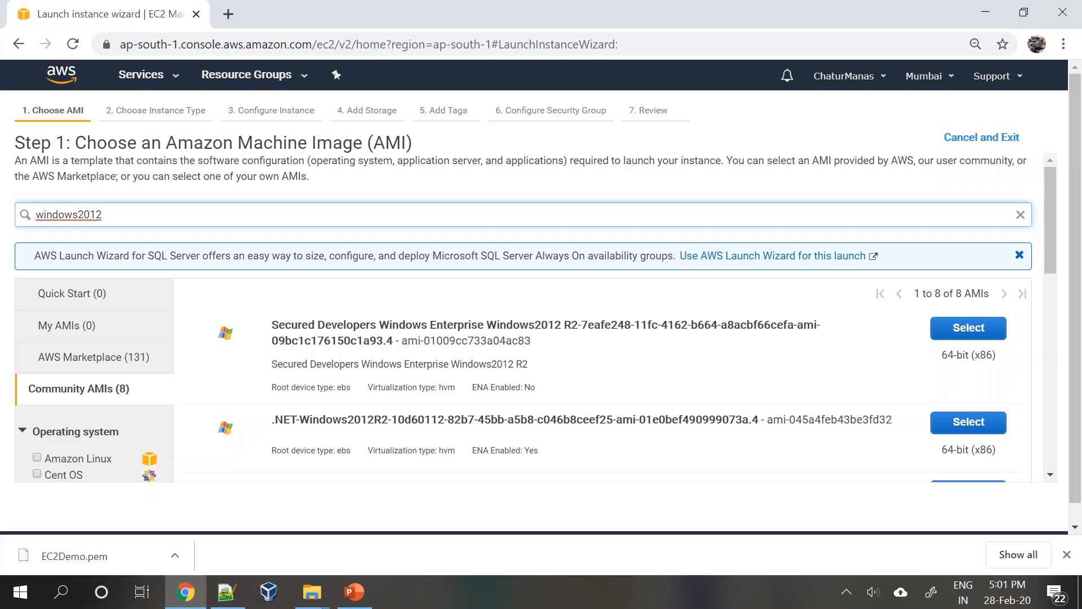
key(Return)
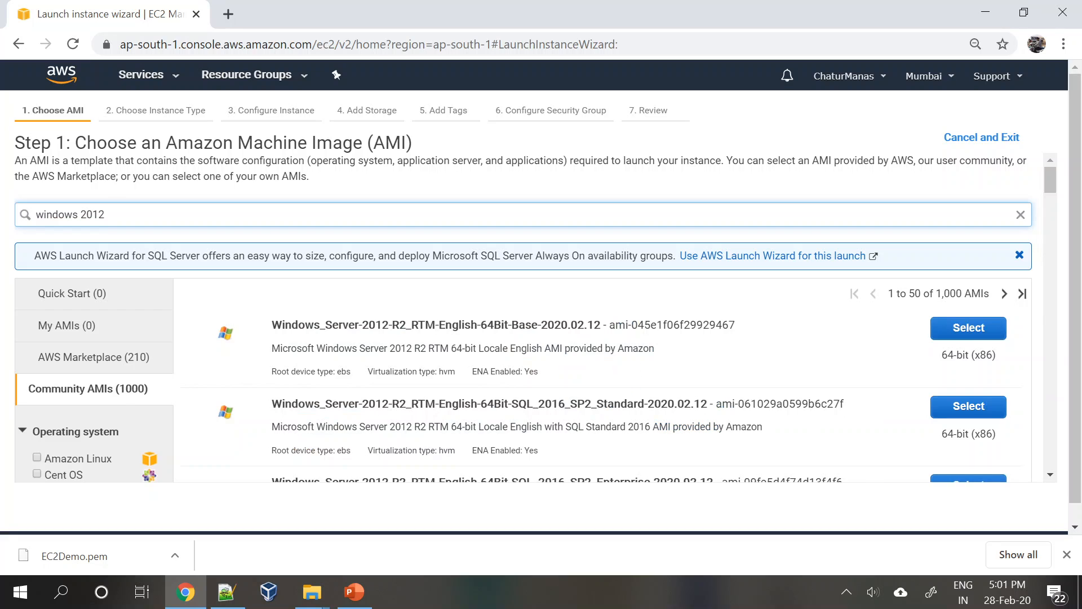
Step: Switch to the AWS Marketplace results for the search and select the Microsoft Windows Server 2012 R2 image
click(91, 361)
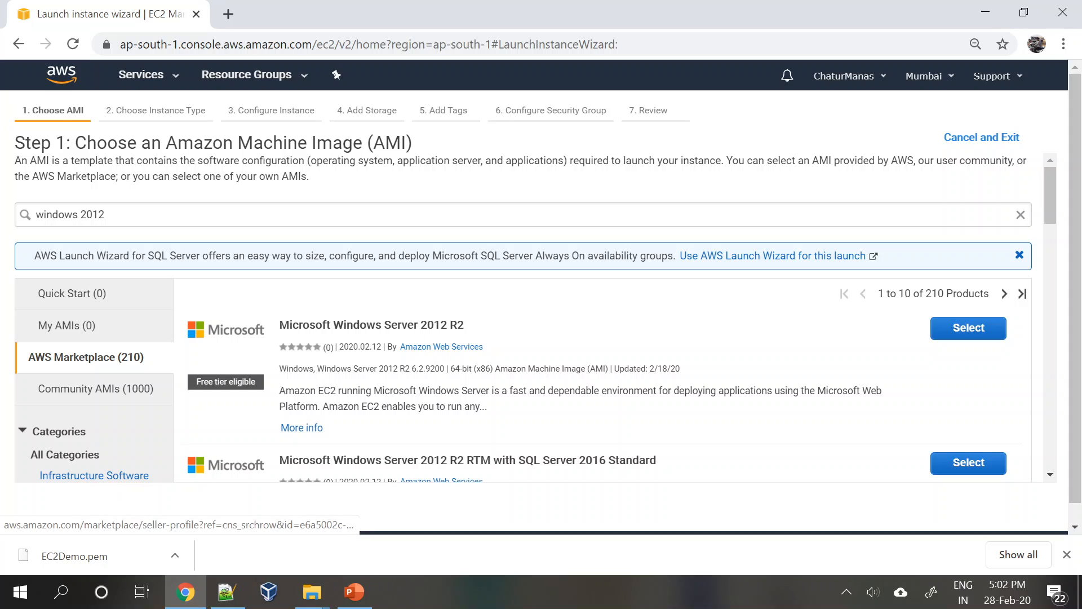
drag(376, 326, 486, 328)
click(667, 354)
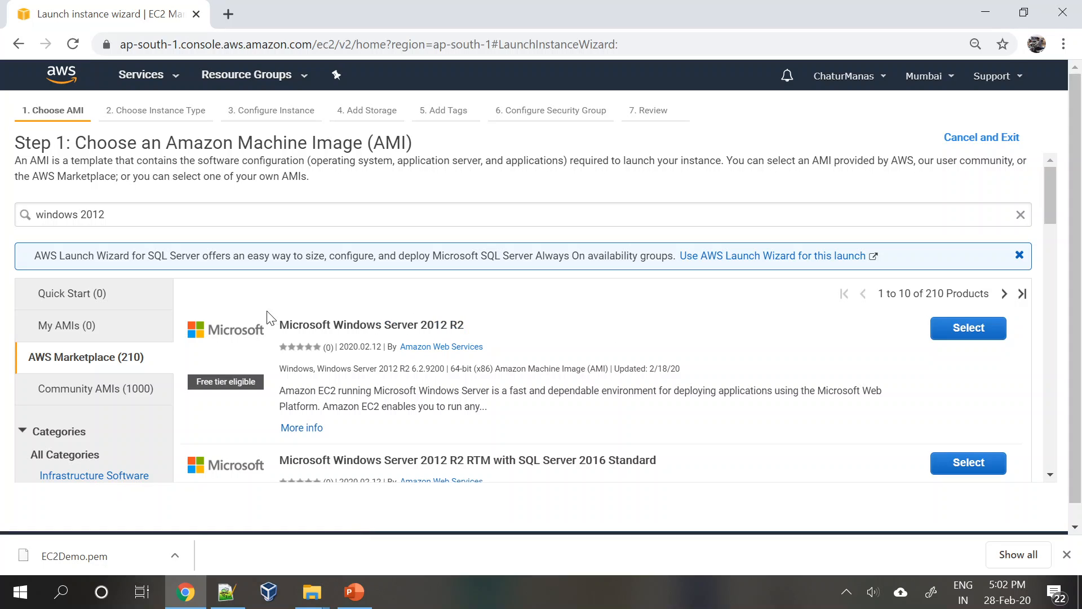
click(963, 336)
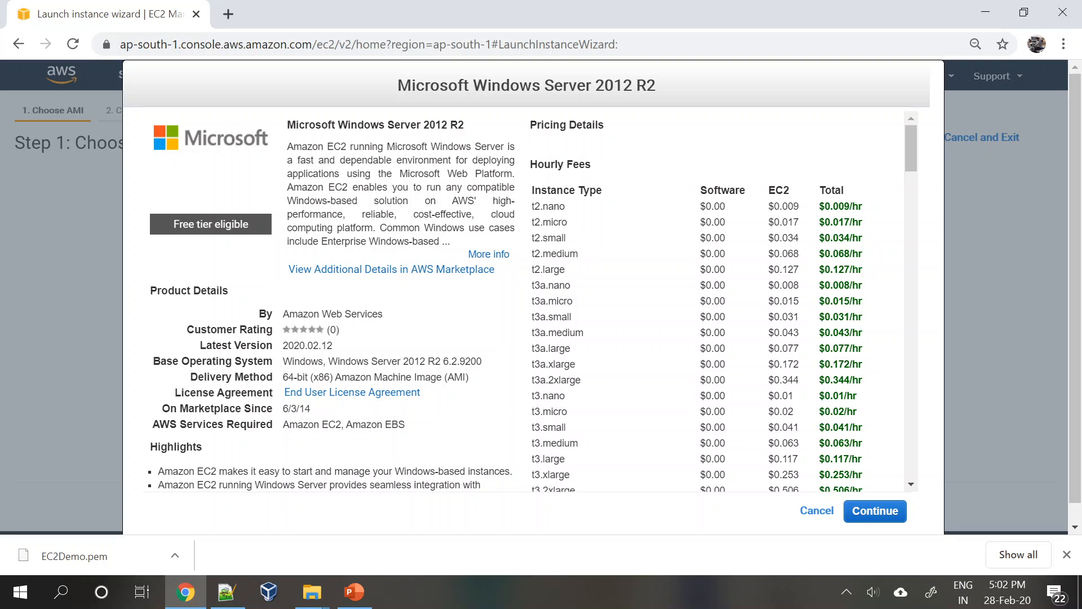
Step: Review the Windows Server 2012 R2 product details and hourly fees, including t2.micro, and continue to the instance type selection
drag(287, 125, 286, 229)
click(628, 288)
scroll(623, 334, down, 15)
scroll(623, 334, up, 15)
mouse_move(912, 150)
mouse_down()
mouse_move(911, 384)
mouse_move(879, 479)
mouse_move(924, 148)
mouse_up()
drag(534, 221, 567, 222)
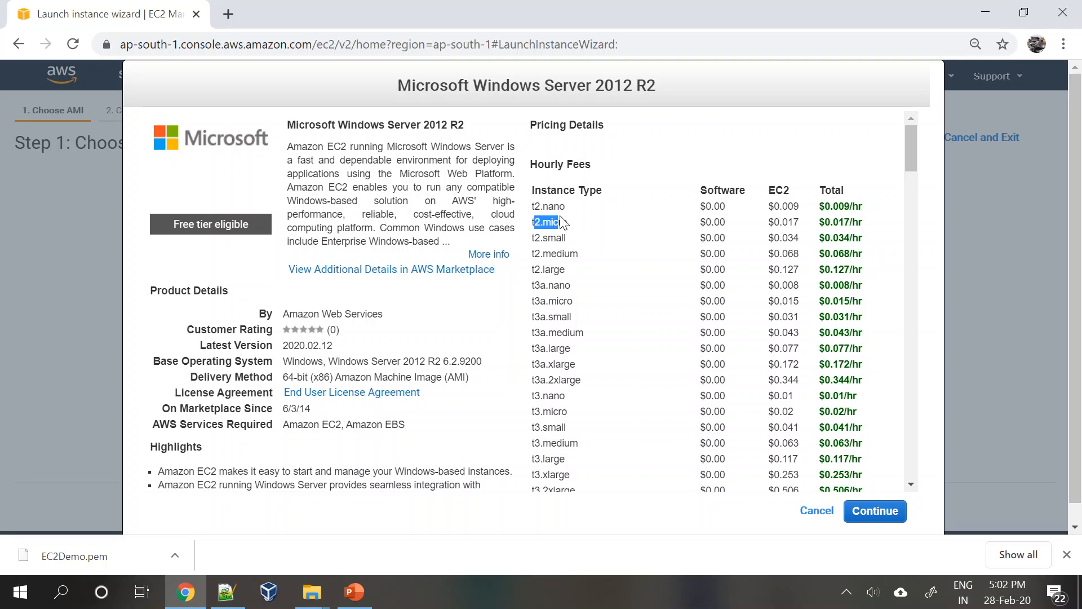
click(635, 264)
click(886, 513)
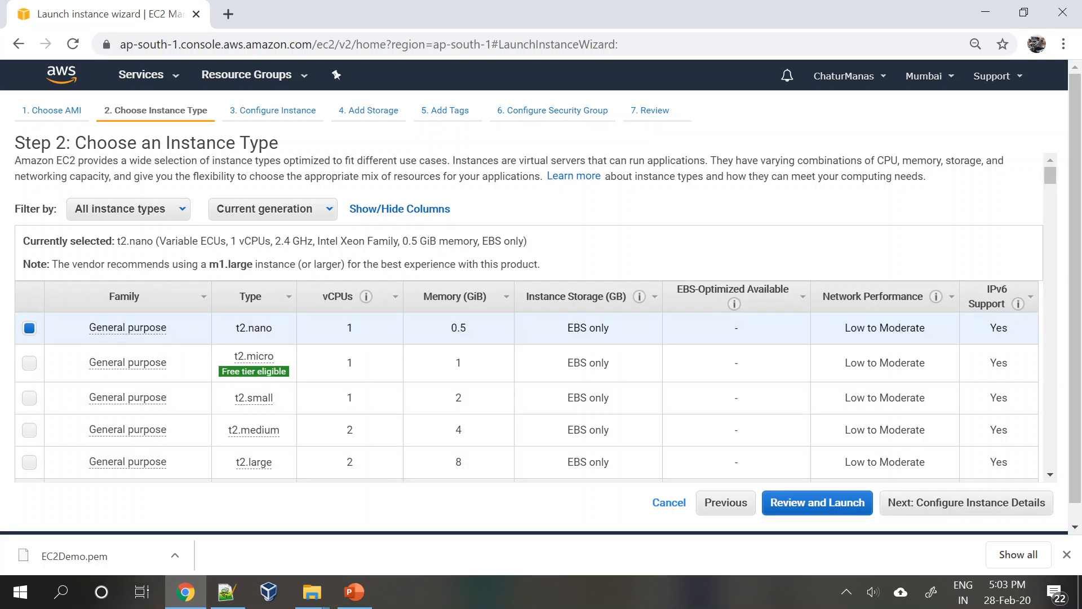
Step: Filter the instance types to General purpose and look over the listed types
click(155, 209)
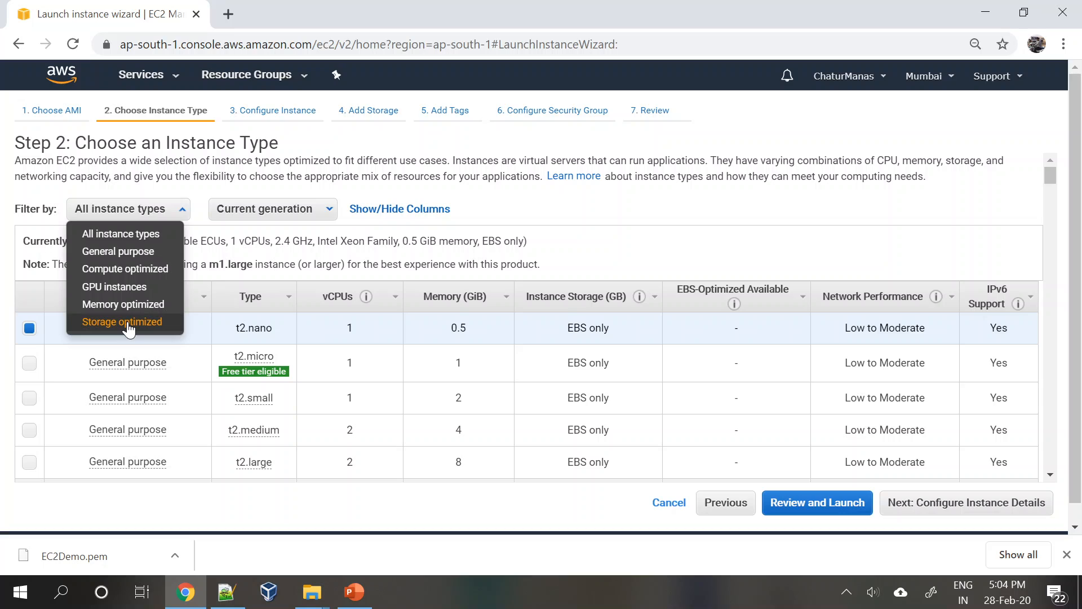
click(123, 252)
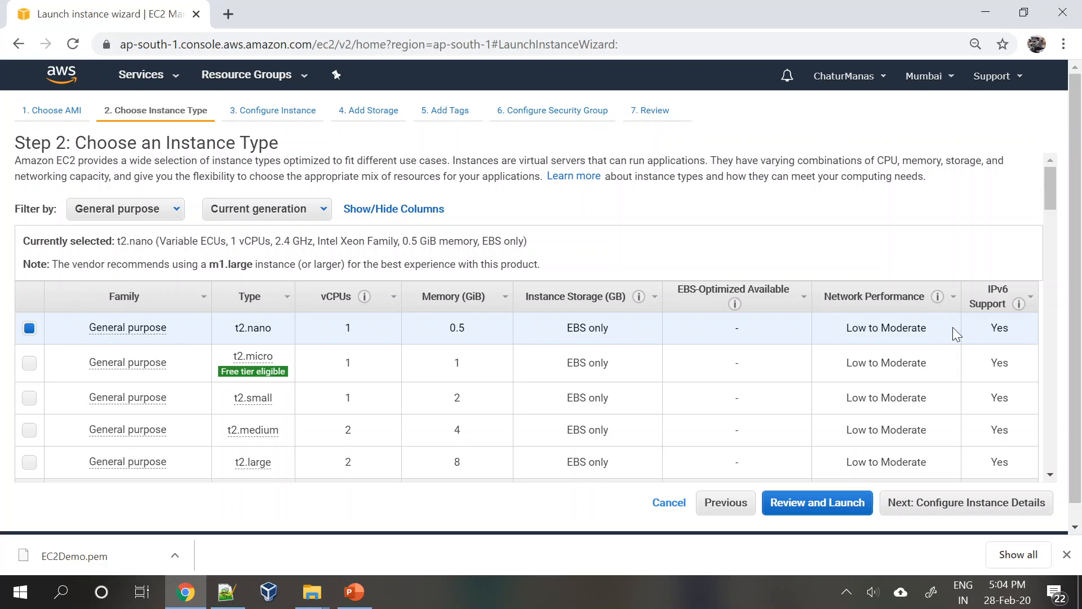
mouse_move(1053, 188)
mouse_down()
mouse_move(1038, 347)
mouse_move(1049, 180)
mouse_up()
Step: Filter the instance types to Compute optimized and look through the listed types
click(124, 210)
click(130, 268)
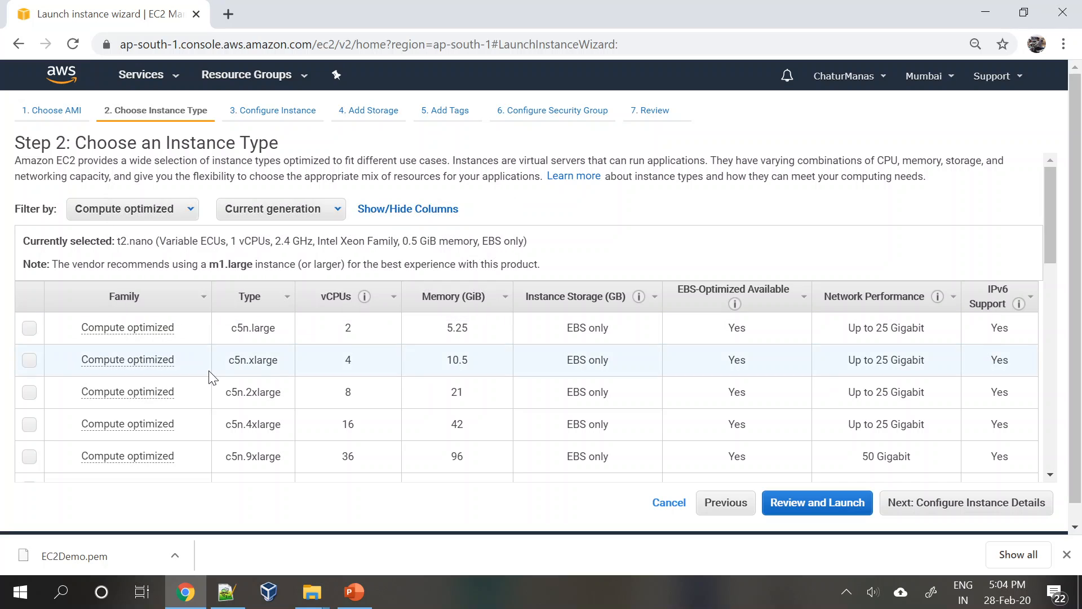
scroll(210, 374, down, 10)
scroll(210, 375, up, 12)
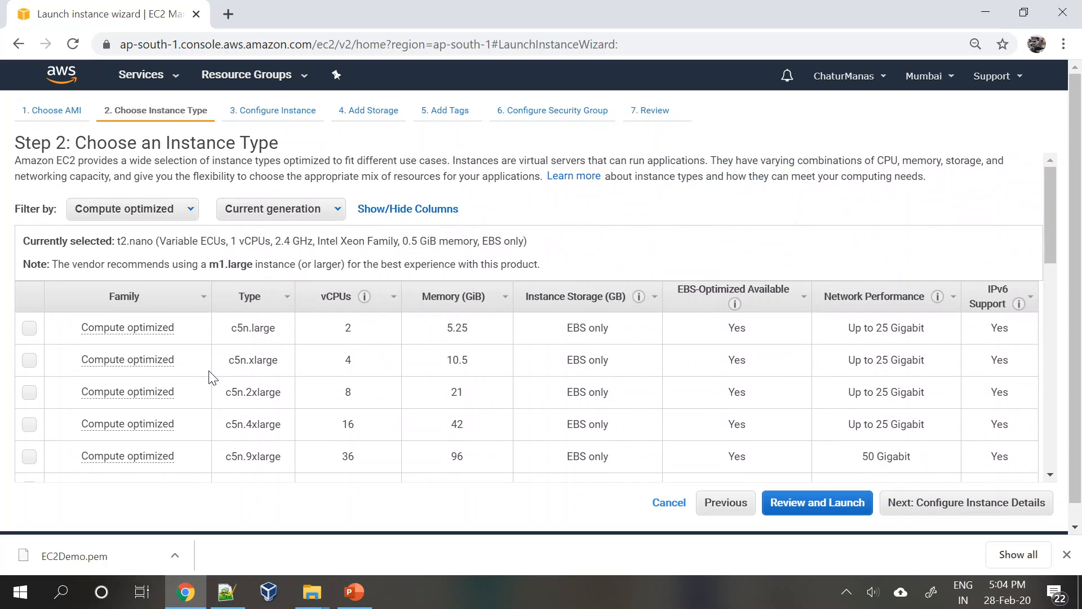
Step: List all instance types, select the free tier eligible t2.micro and read its free usage tier terms
click(158, 215)
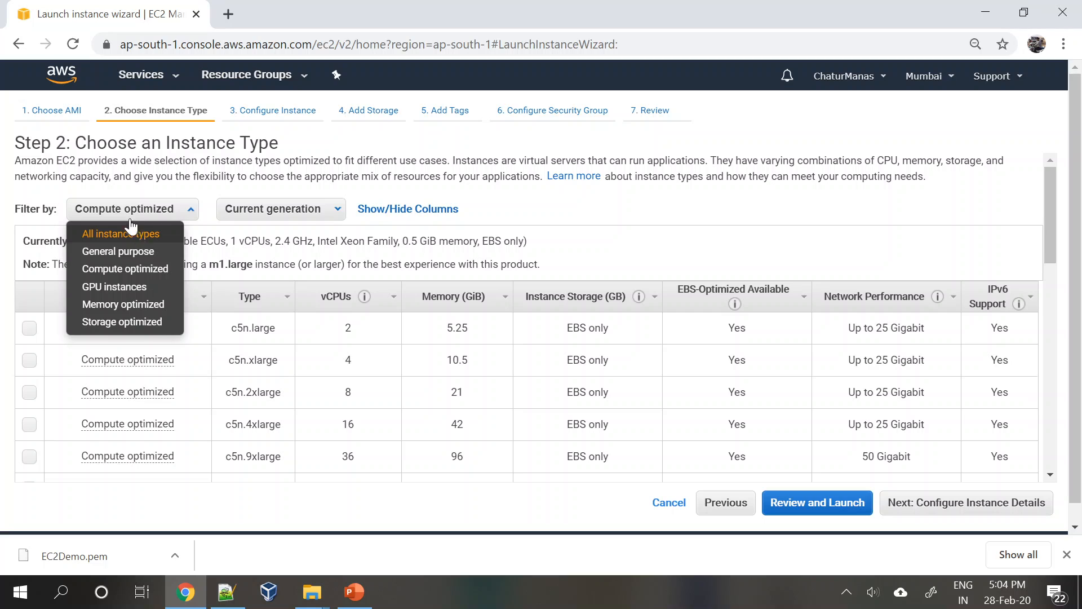
click(130, 224)
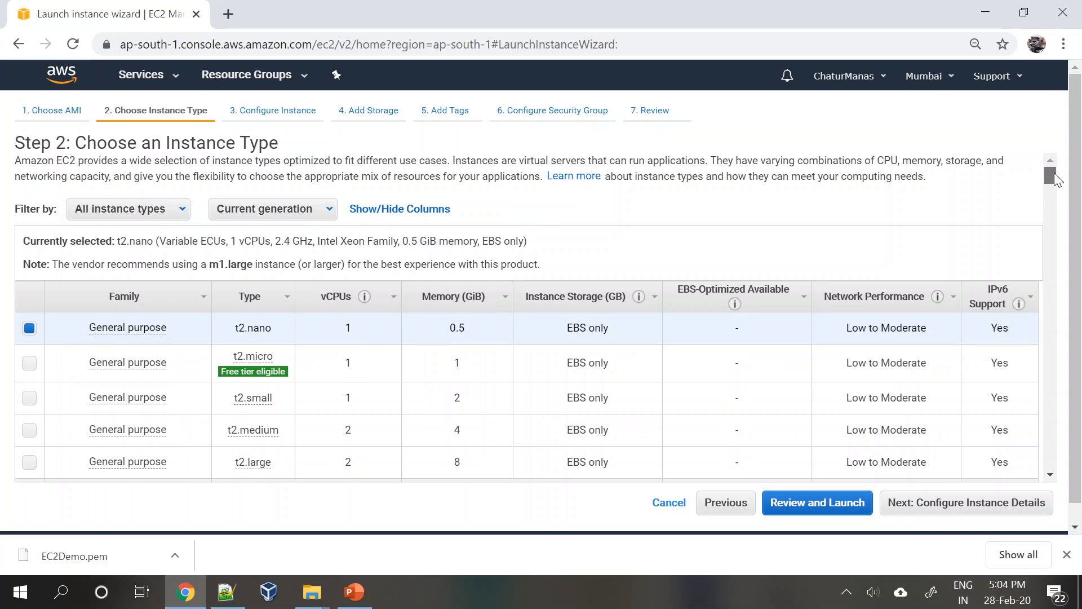
drag(1054, 172, 1048, 146)
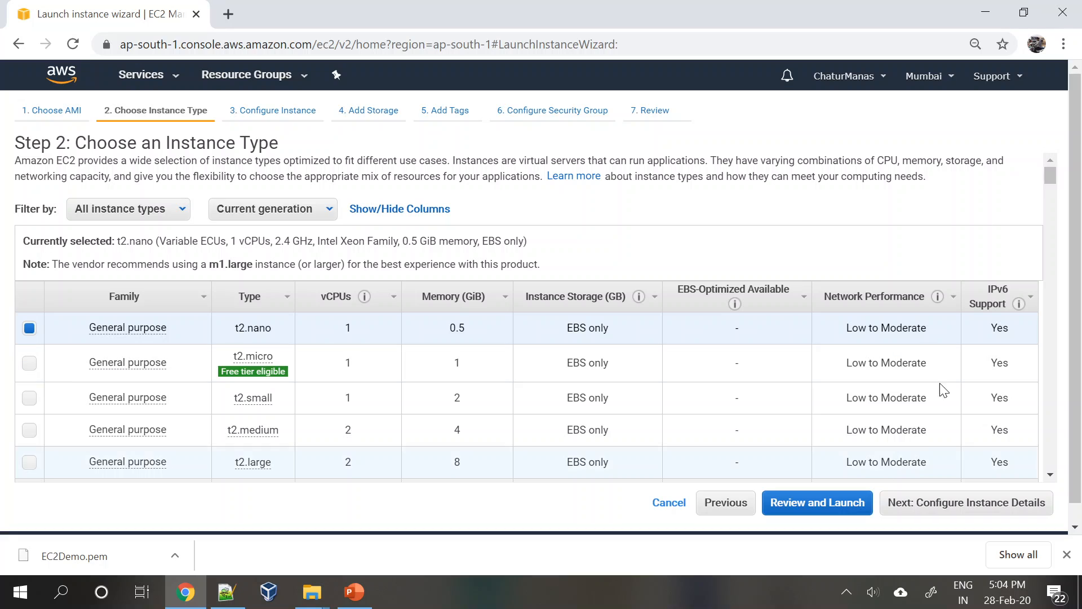
click(31, 363)
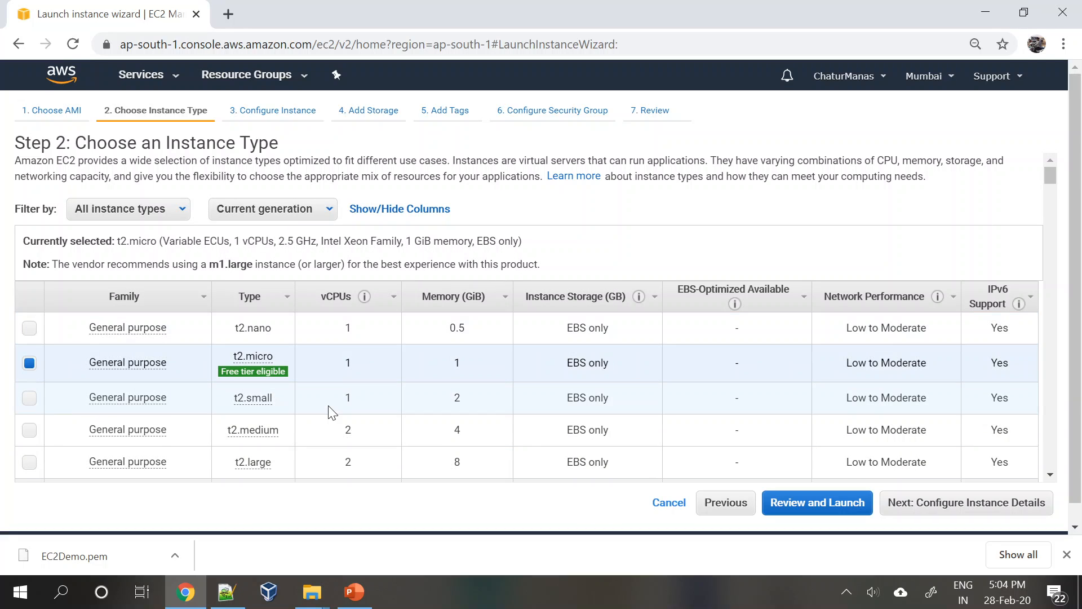
mouse_move(273, 371)
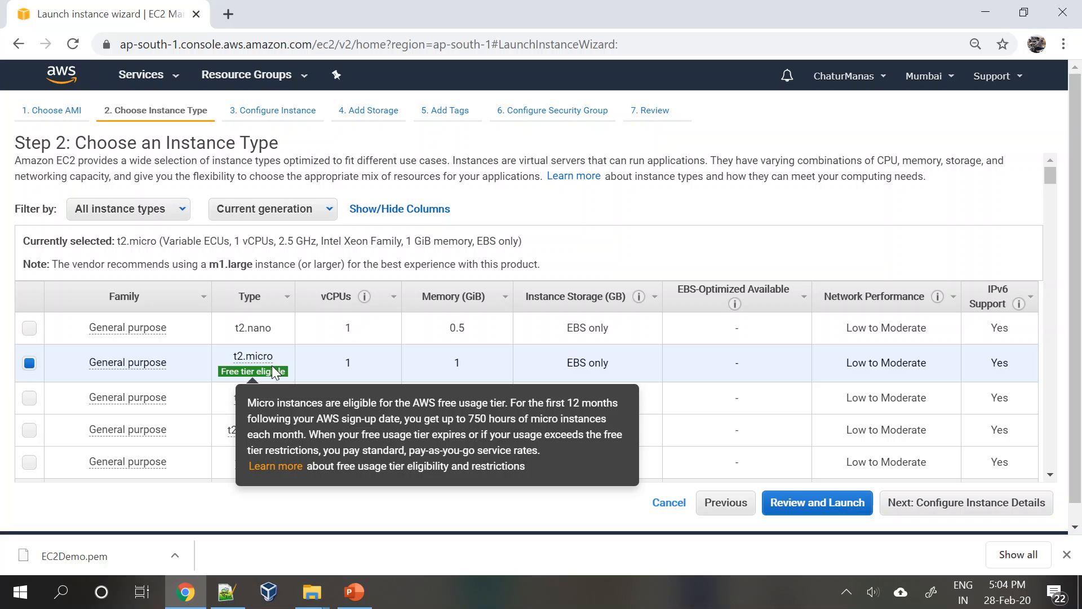
mouse_move(238, 357)
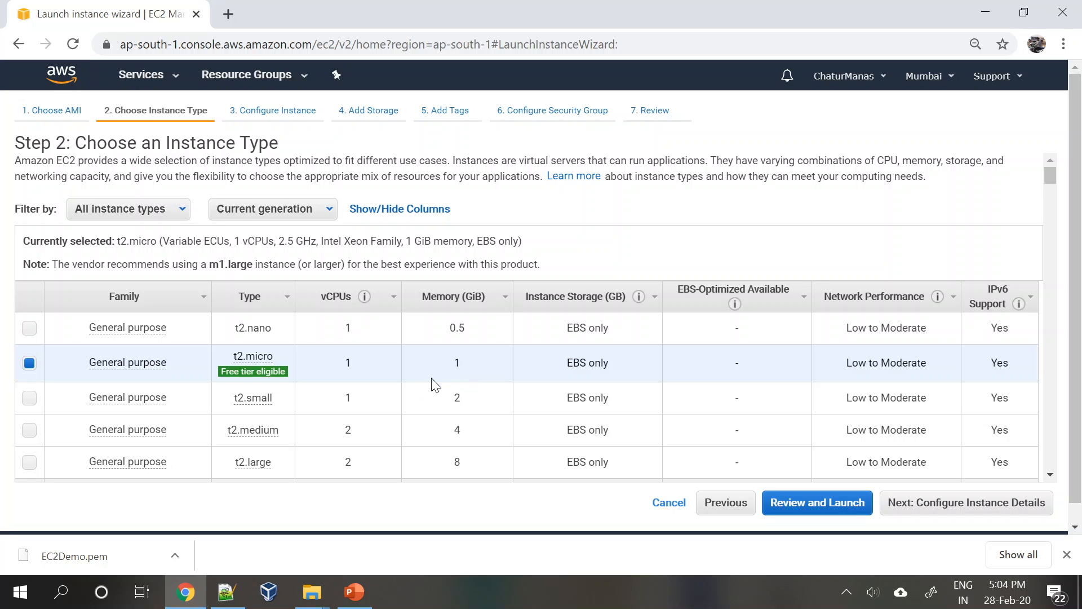
mouse_move(247, 391)
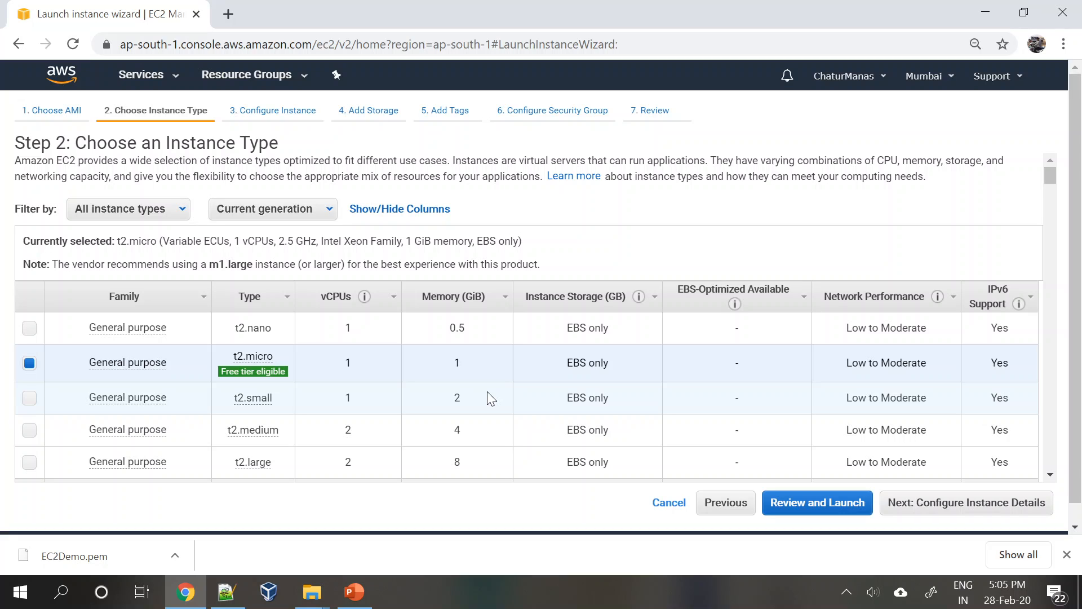
mouse_move(141, 428)
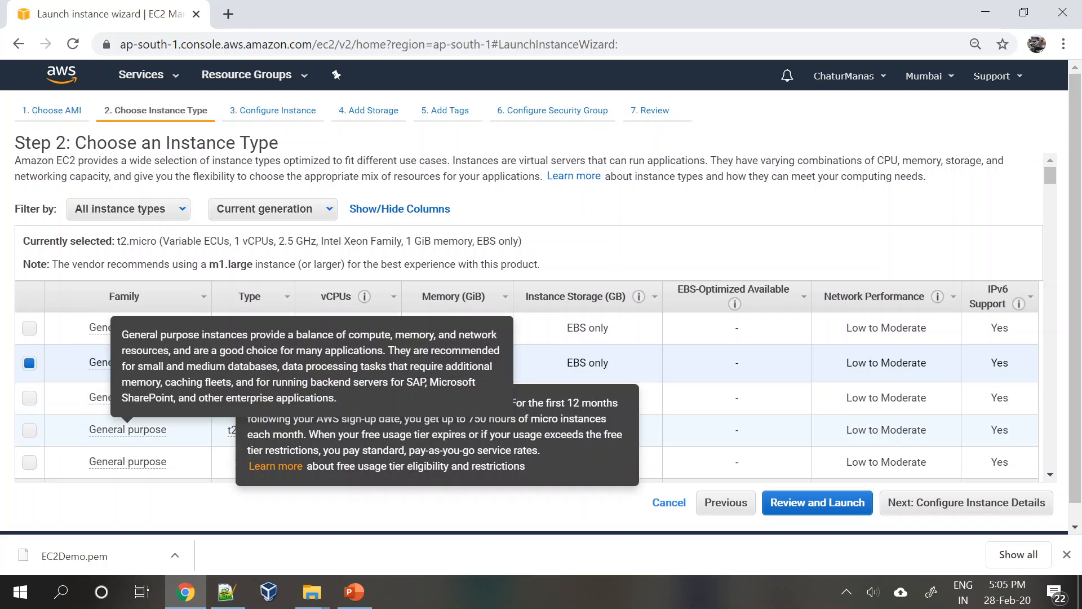
Step: Continue to the instance details configuration and look through its settings
click(935, 510)
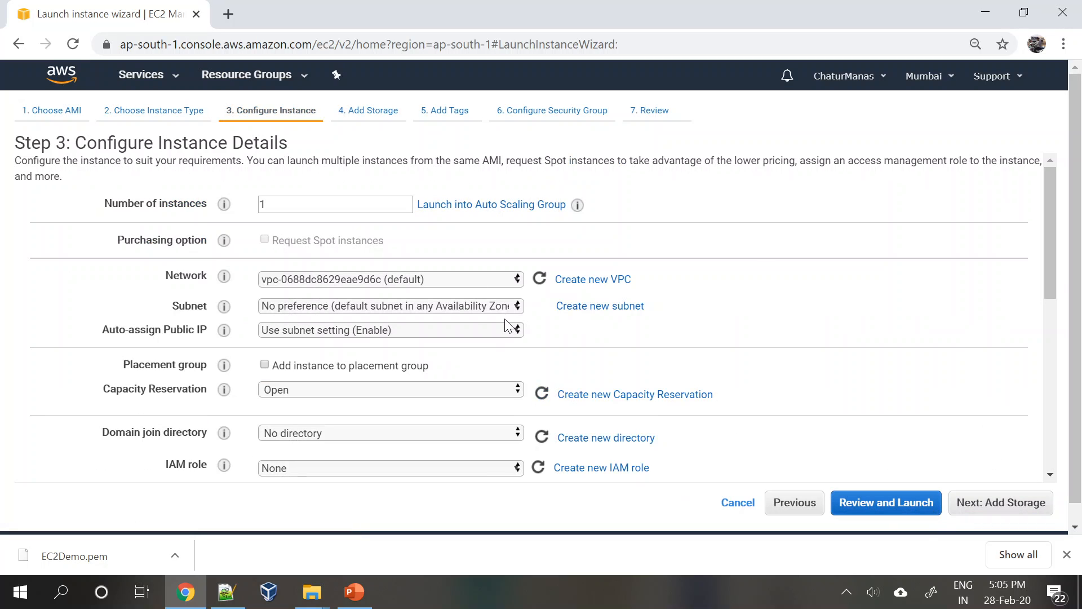
scroll(244, 328, down, 5)
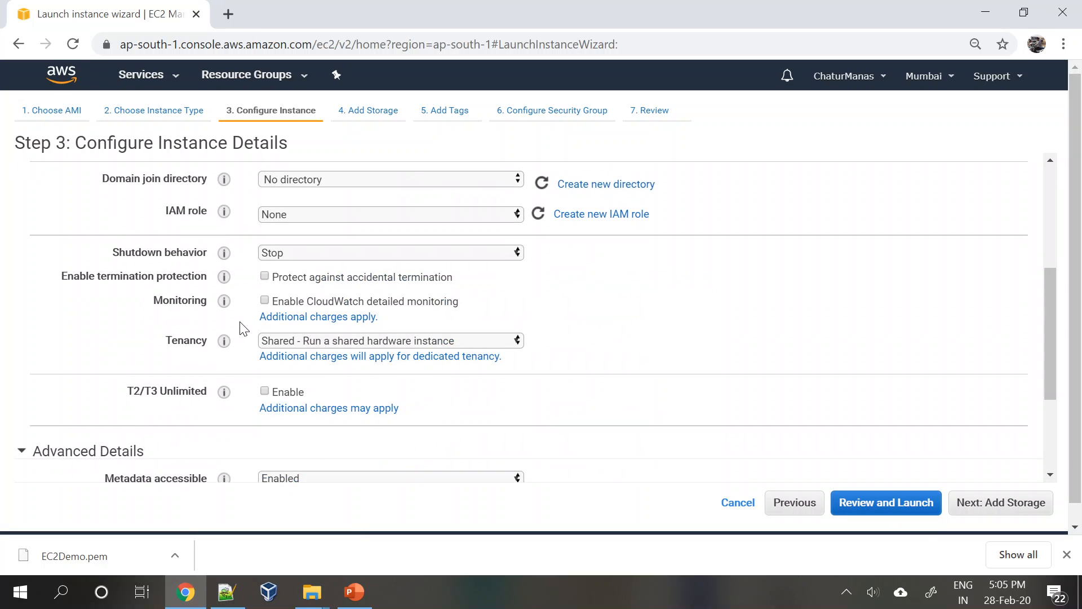
scroll(243, 329, down, 3)
scroll(243, 329, up, 8)
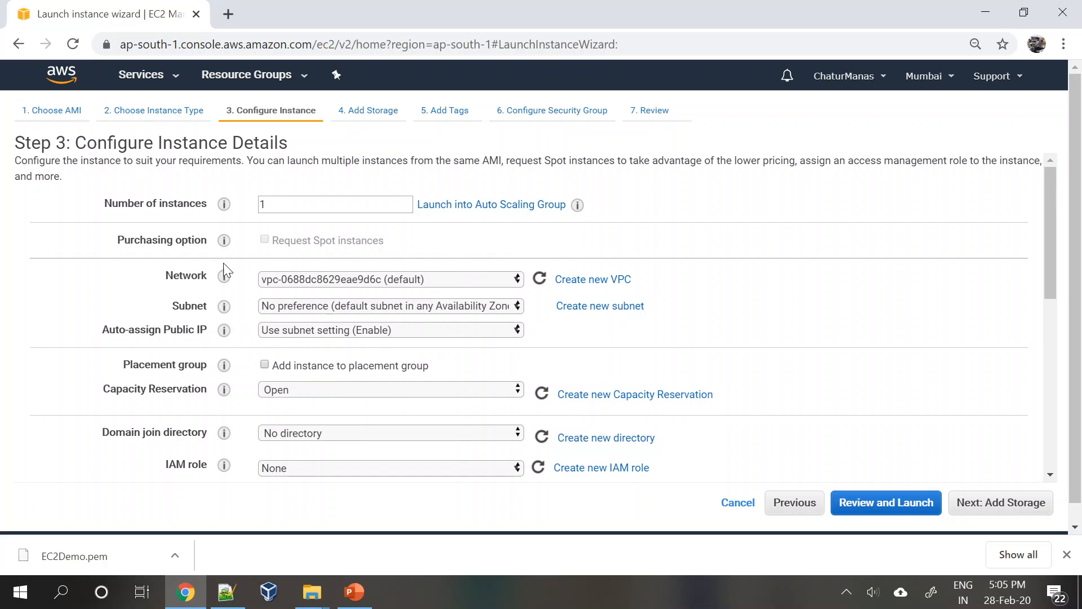
Step: Try a larger number of instances and restore the count to 1
double_click(273, 205)
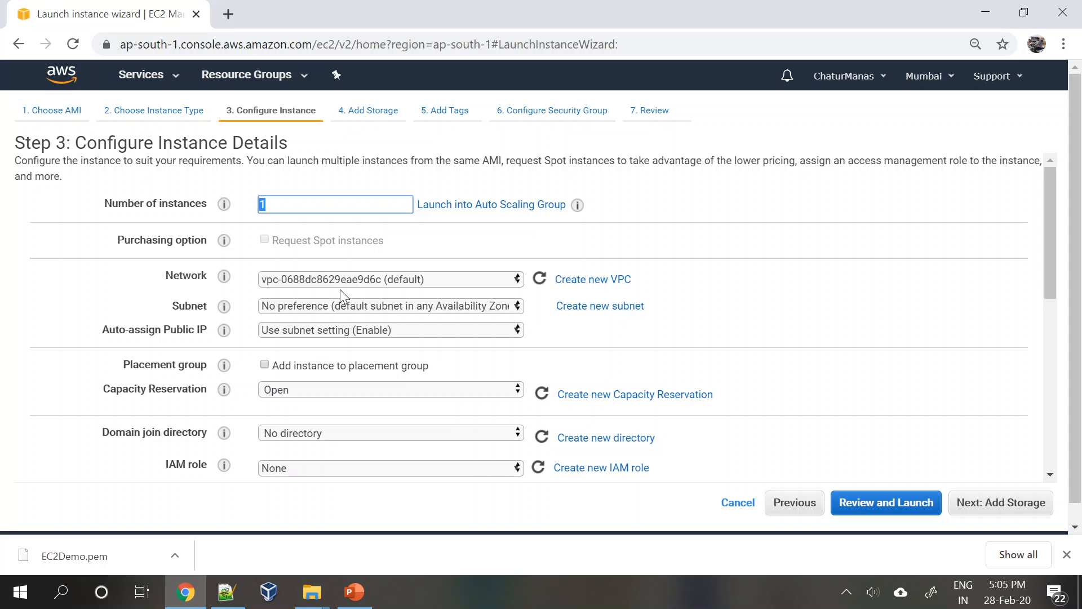
click(272, 204)
text(0)
key(BackSpace)
Step: Check the purchasing option and look through the networks available for the instance
mouse_move(225, 246)
click(331, 282)
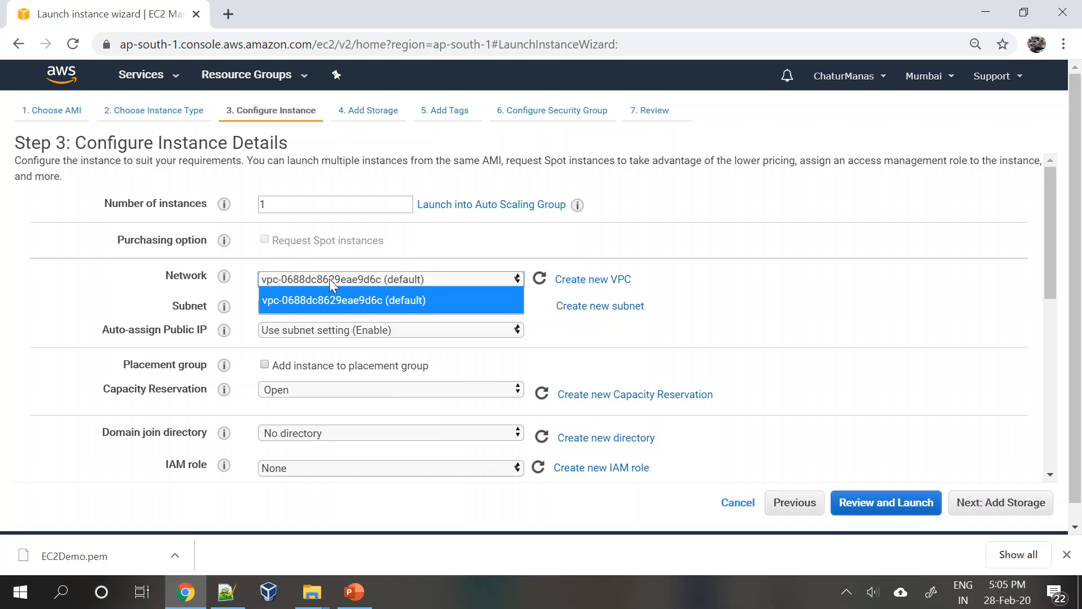
click(332, 285)
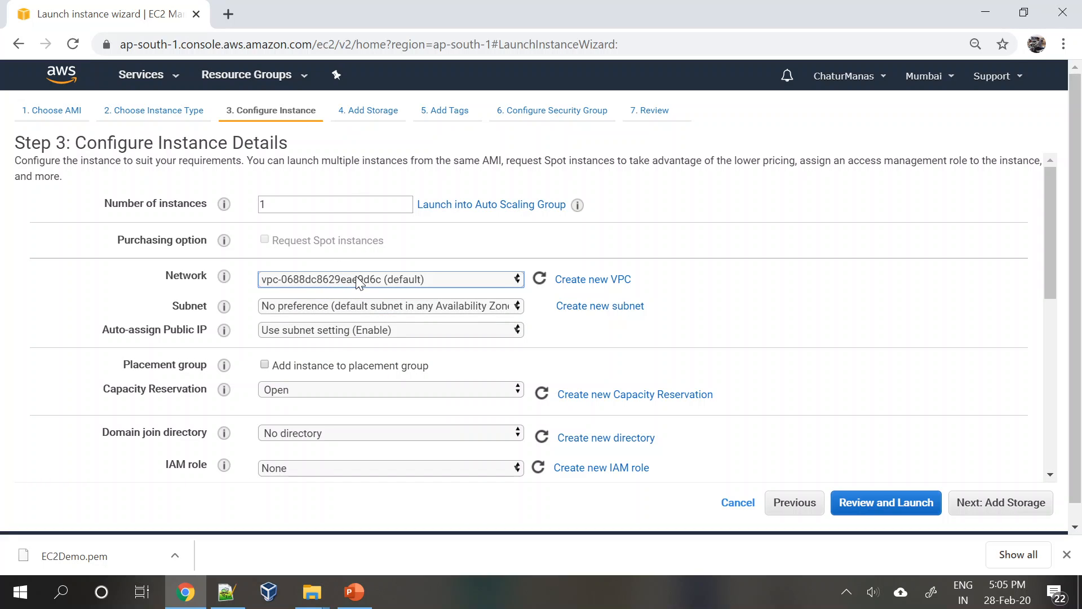
click(356, 277)
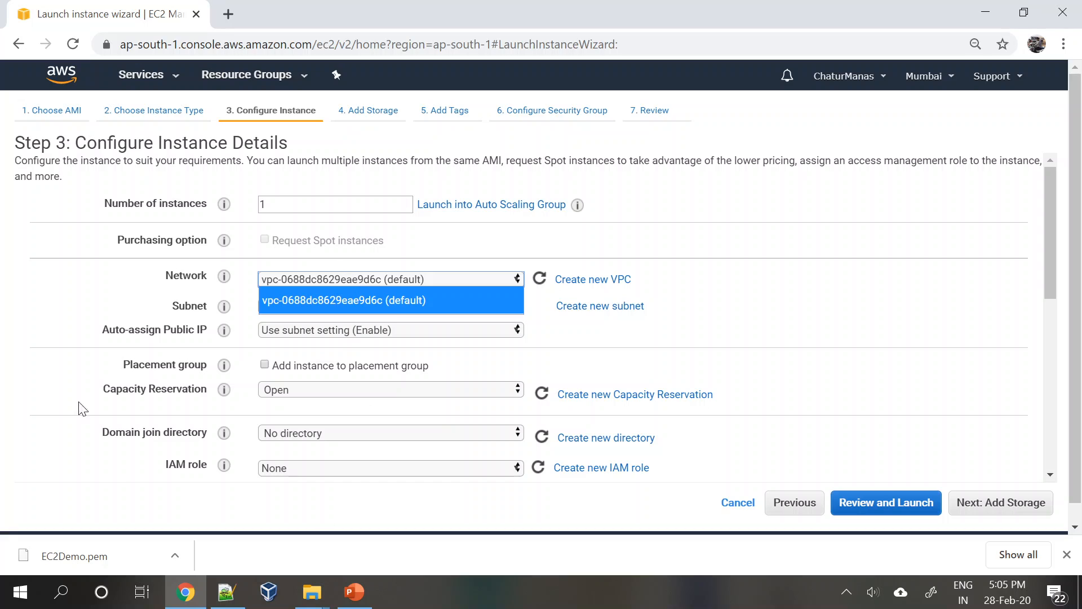
click(717, 319)
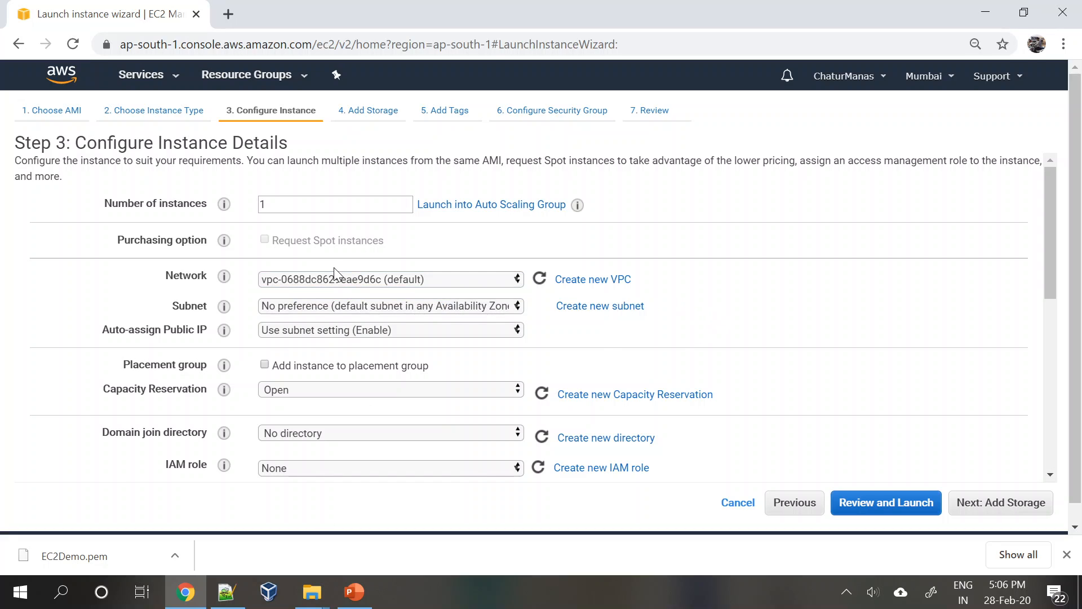
click(331, 283)
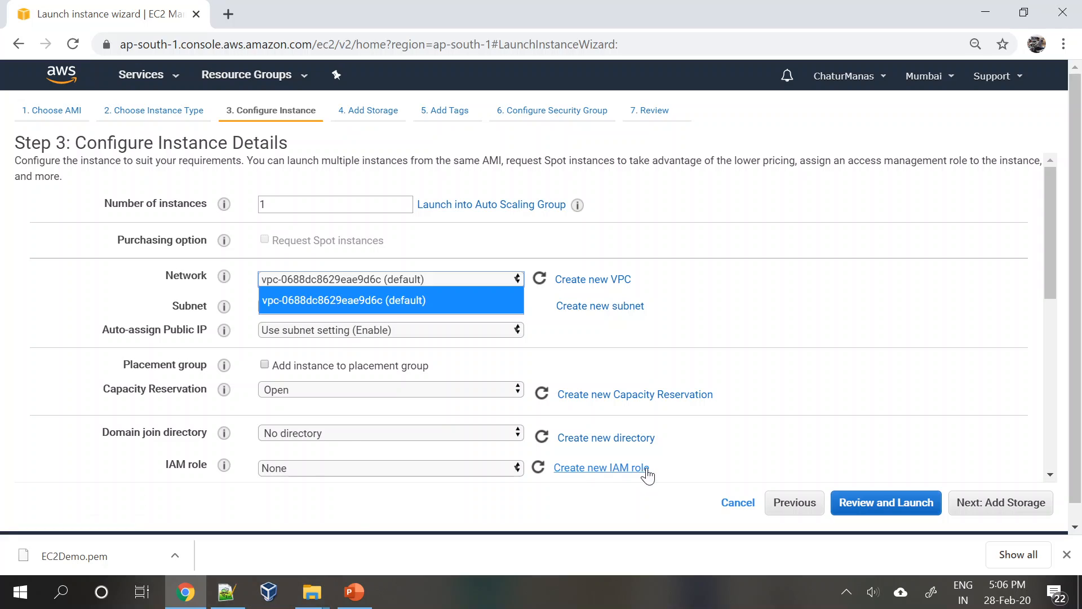
click(762, 307)
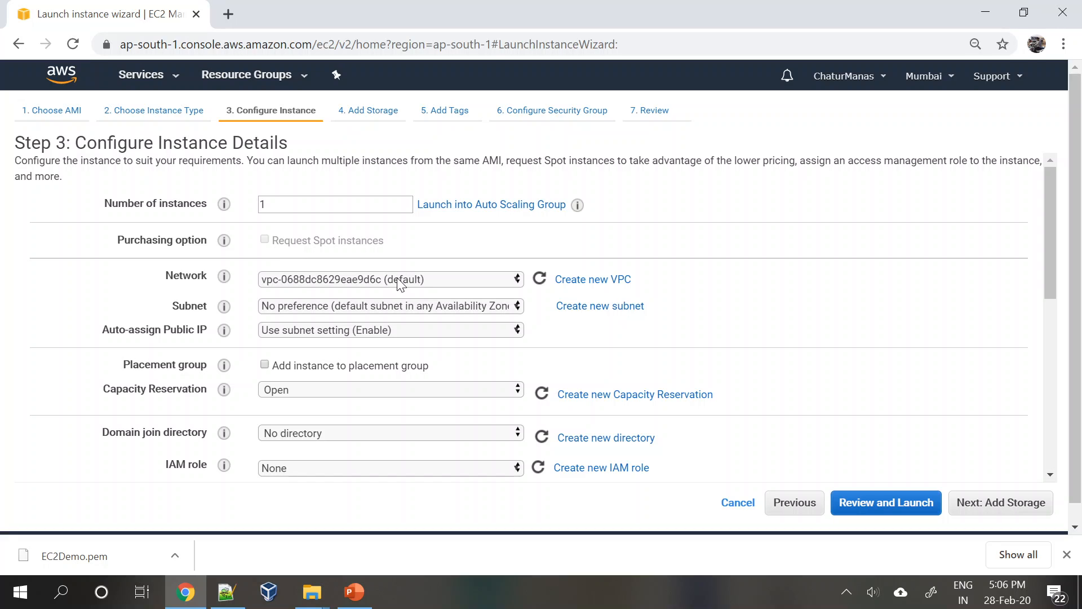
Step: Review the available subnets and set the subnet to the default one in ap-south-1a
click(369, 307)
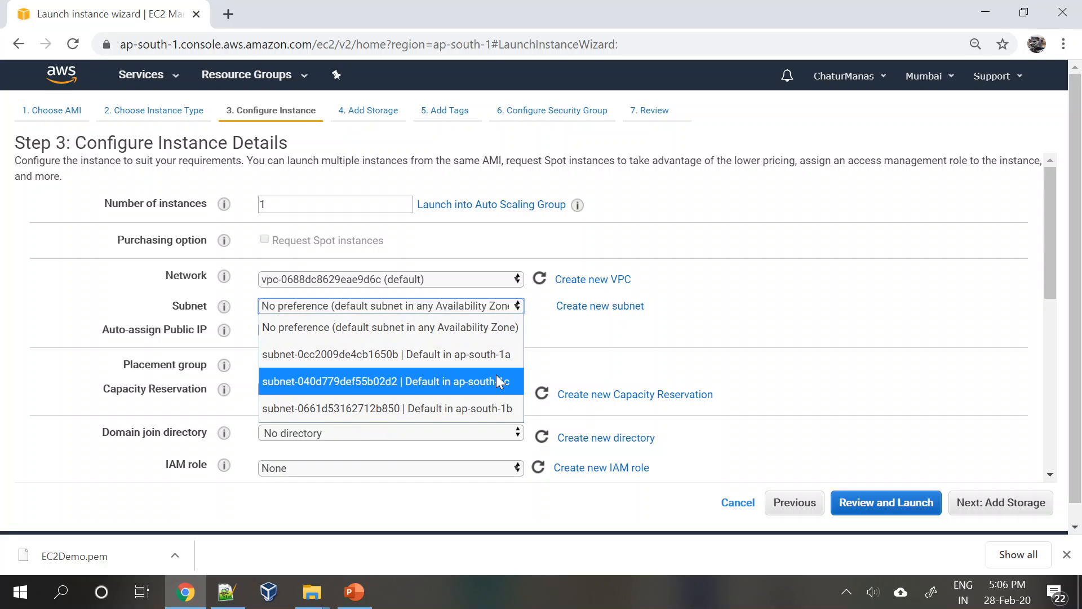
click(308, 332)
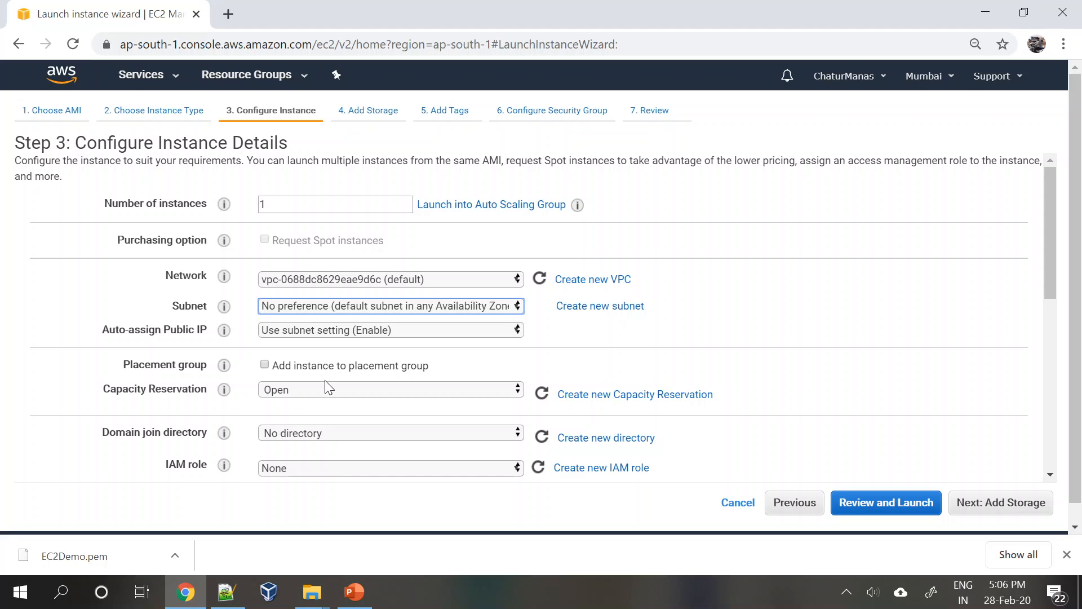
click(334, 306)
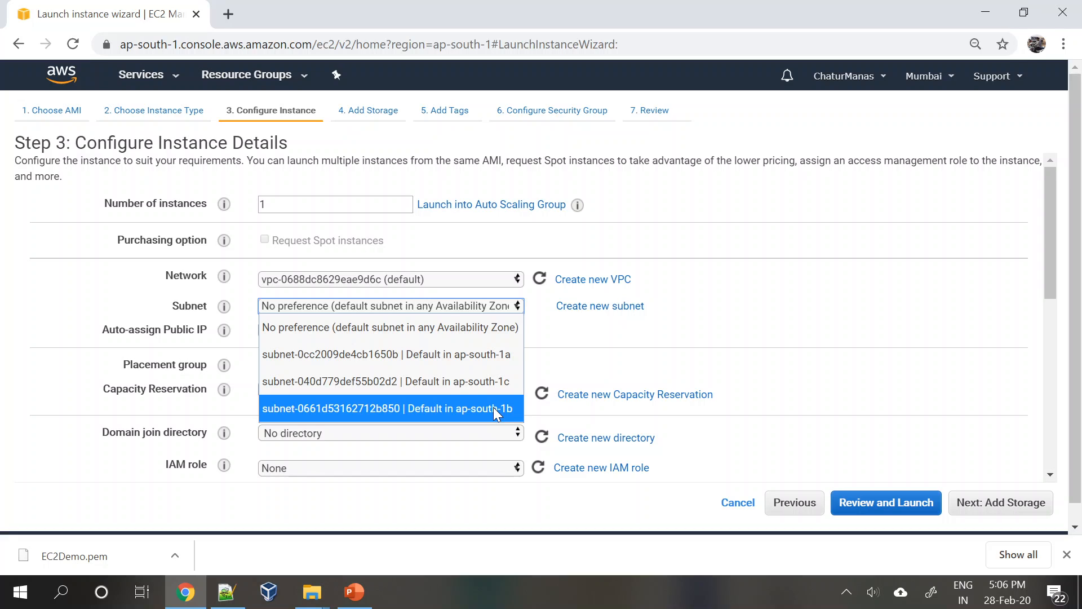
click(474, 353)
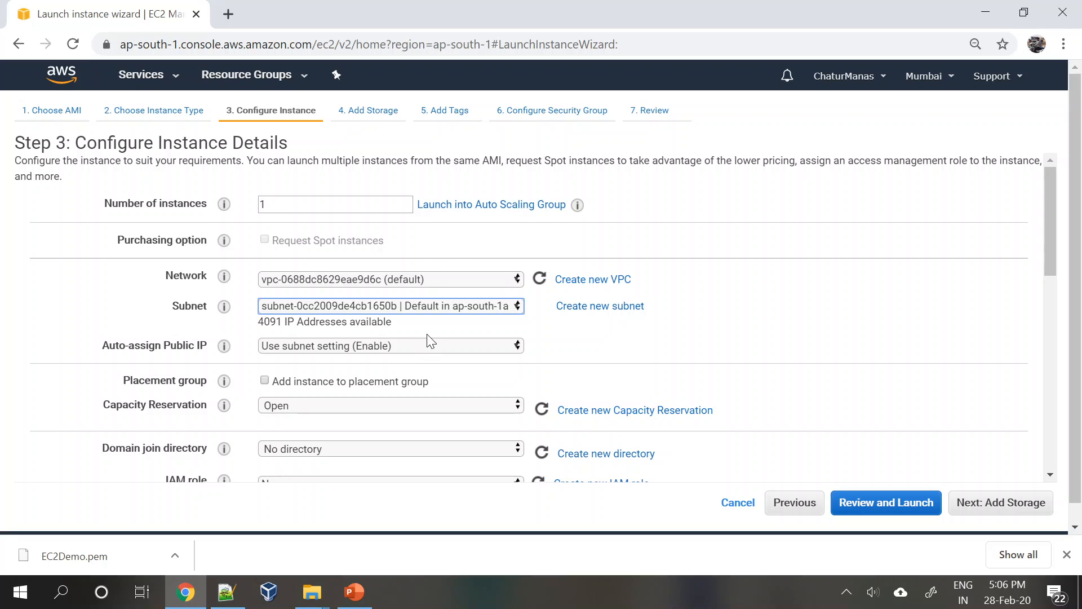
Step: Check the choices for auto-assigning a public IP and for the capacity reservation
scroll(361, 373, down, 1)
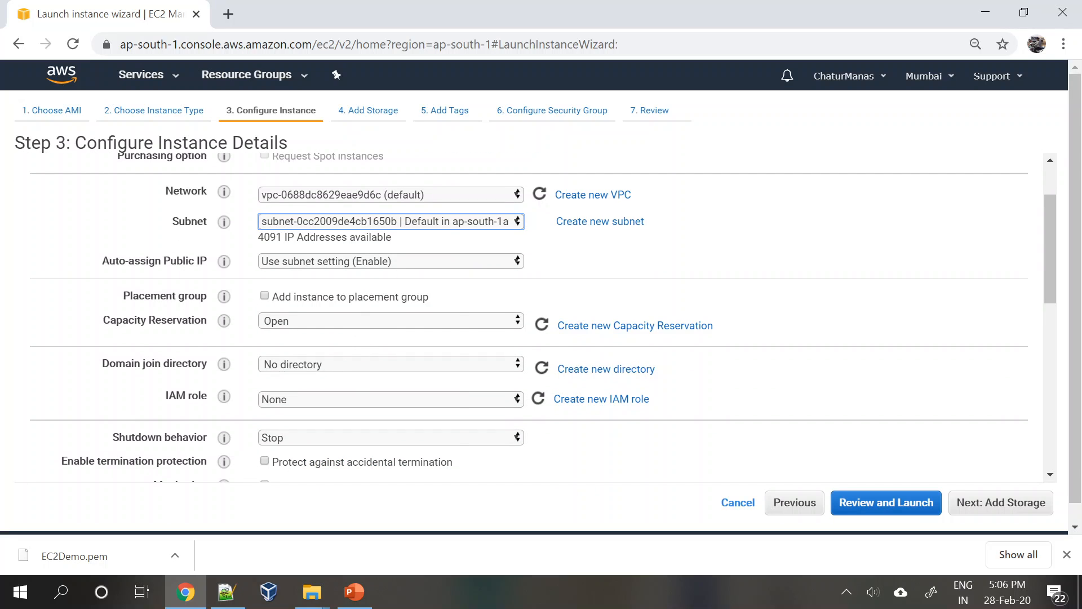
click(389, 259)
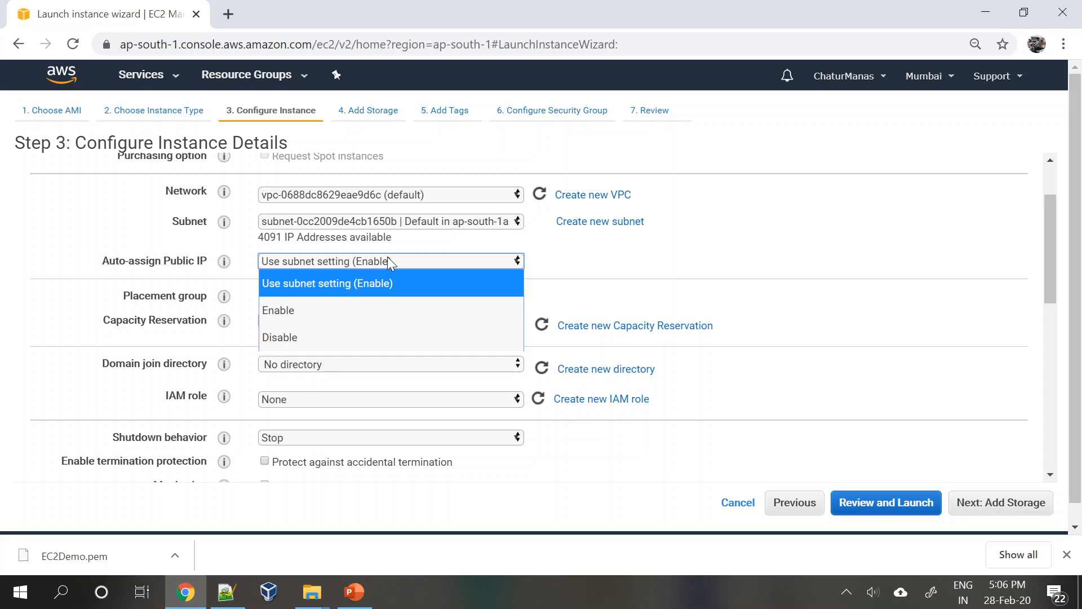
click(391, 262)
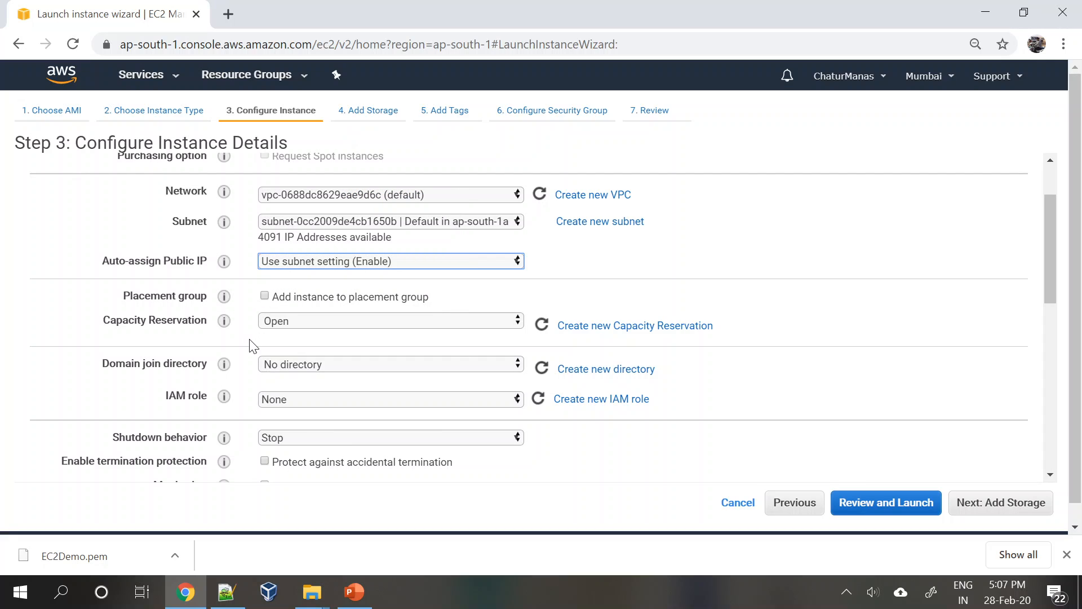
mouse_move(224, 262)
click(302, 326)
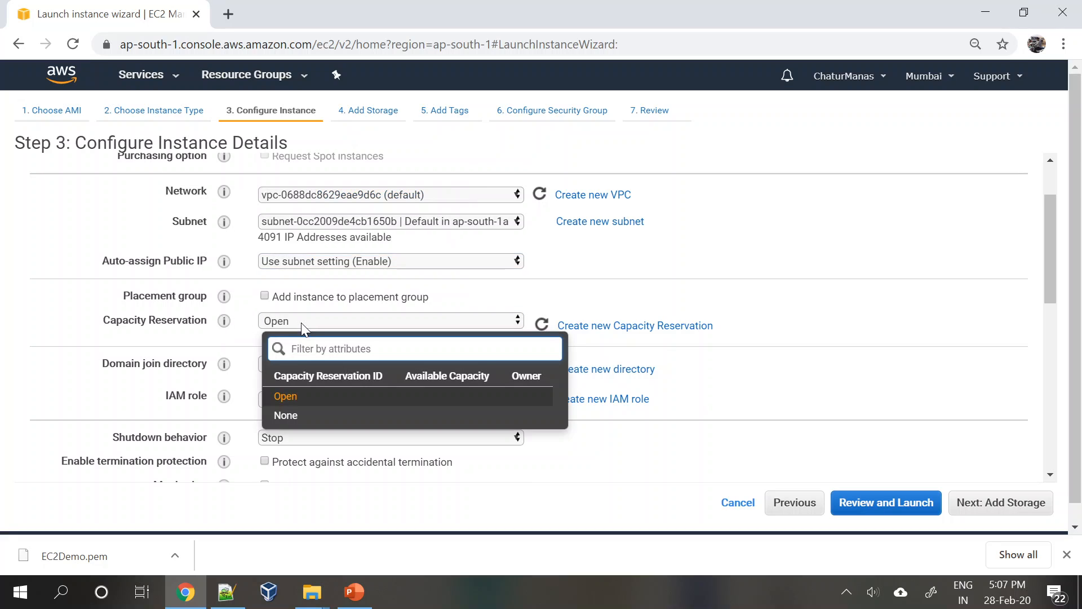
click(62, 324)
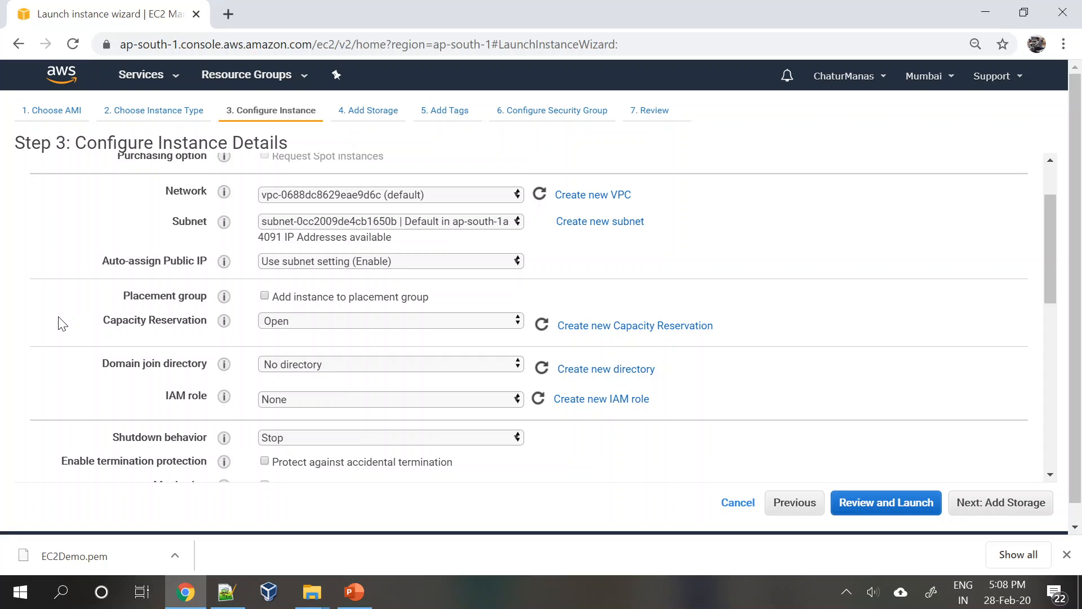
Step: Check the domain join directory choices and their explanation, and look at the IAM role choices
click(297, 376)
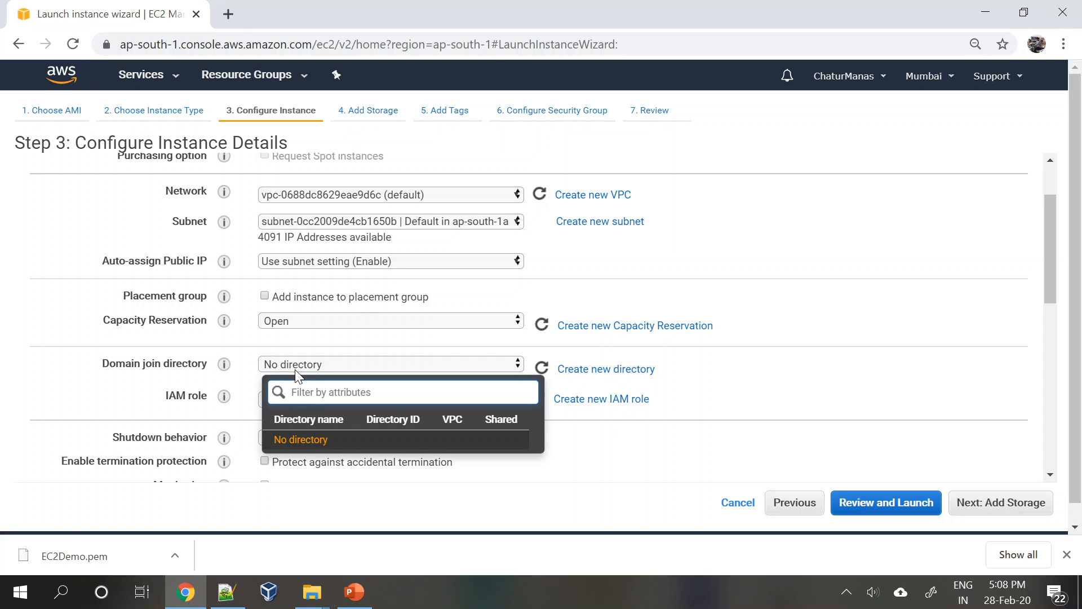
click(126, 378)
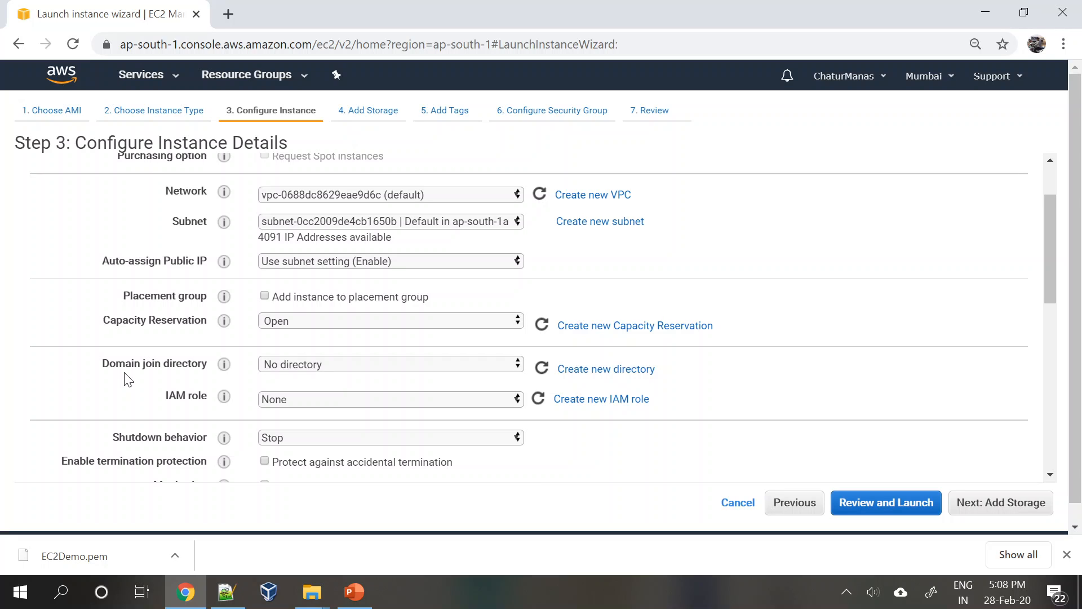
mouse_move(230, 371)
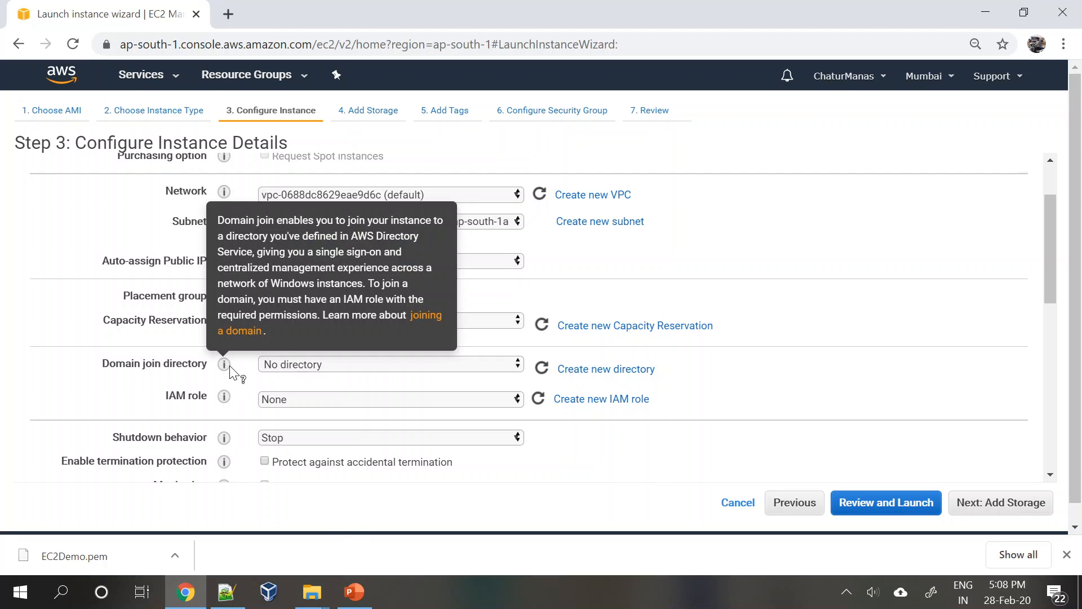
click(290, 365)
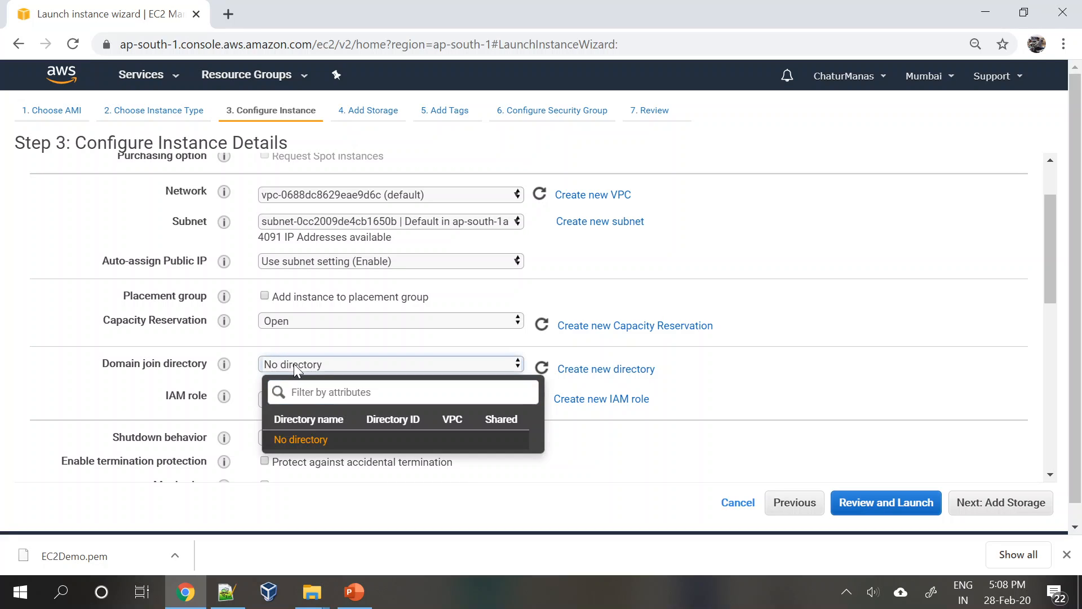
click(150, 381)
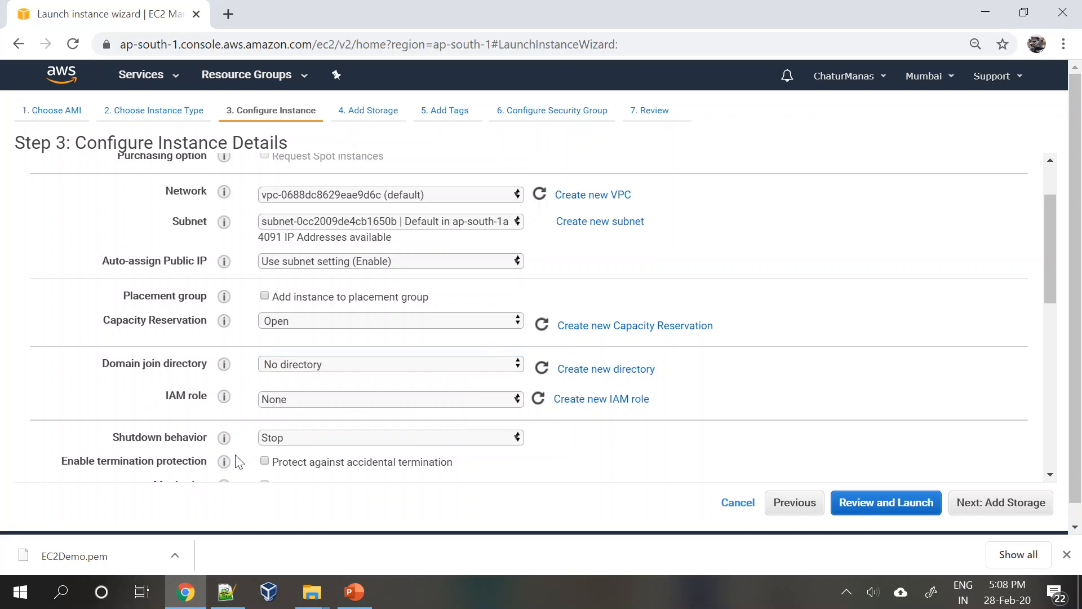
click(303, 403)
click(303, 404)
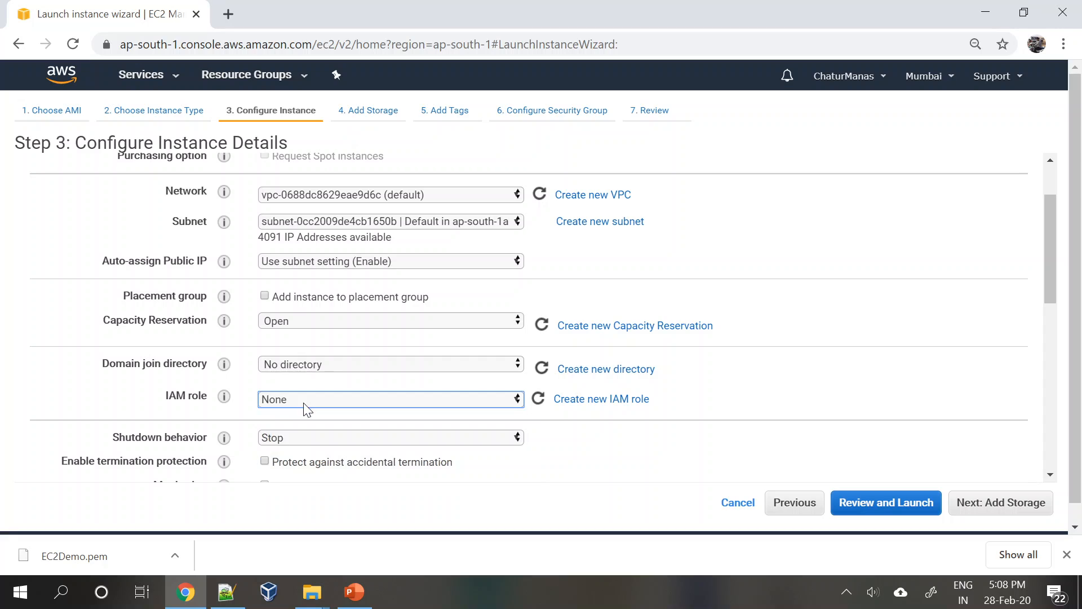
click(131, 400)
Step: Check the choices for the instance's shutdown behavior, leaving it on Stop
scroll(132, 400, down, 2)
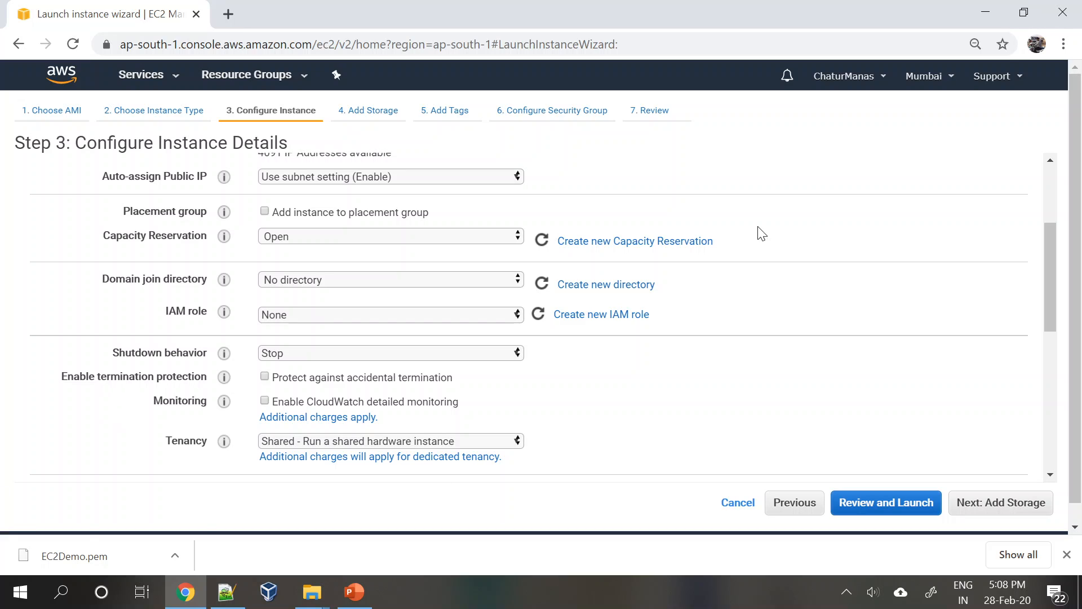
click(281, 351)
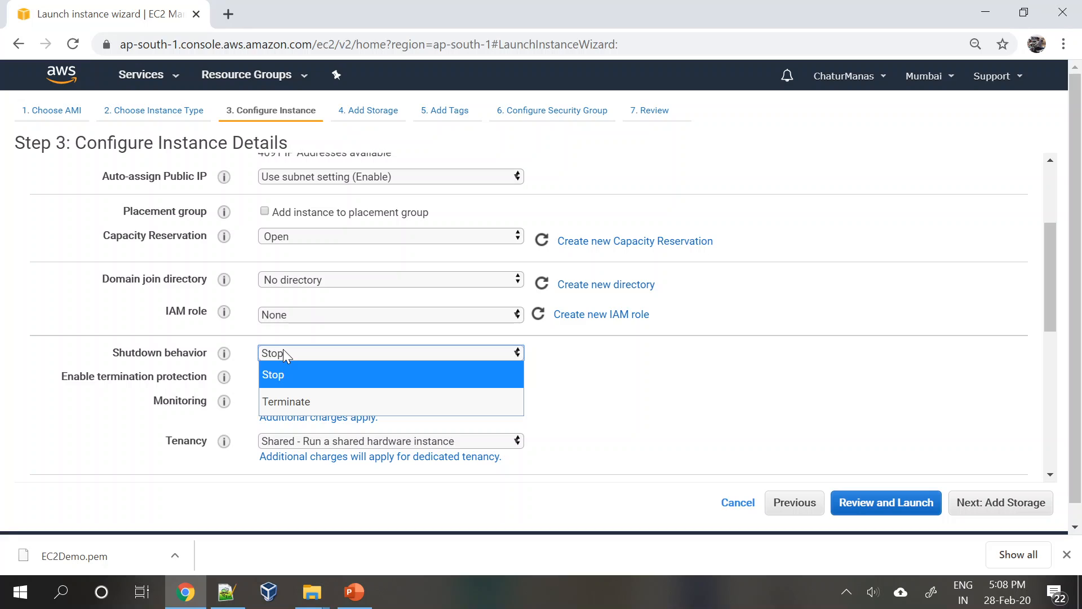
click(283, 351)
click(284, 354)
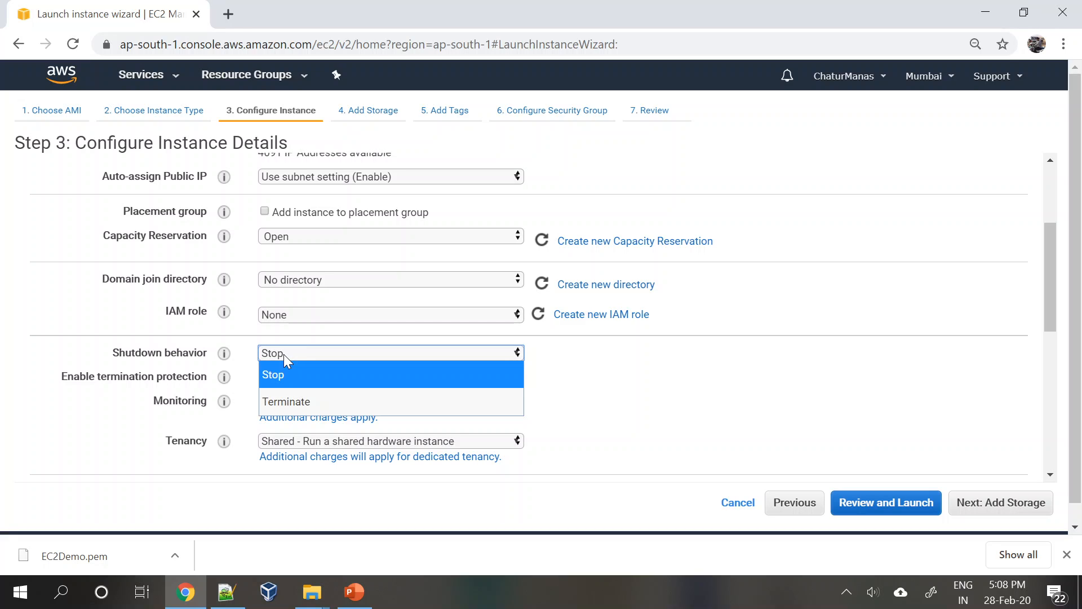
click(103, 353)
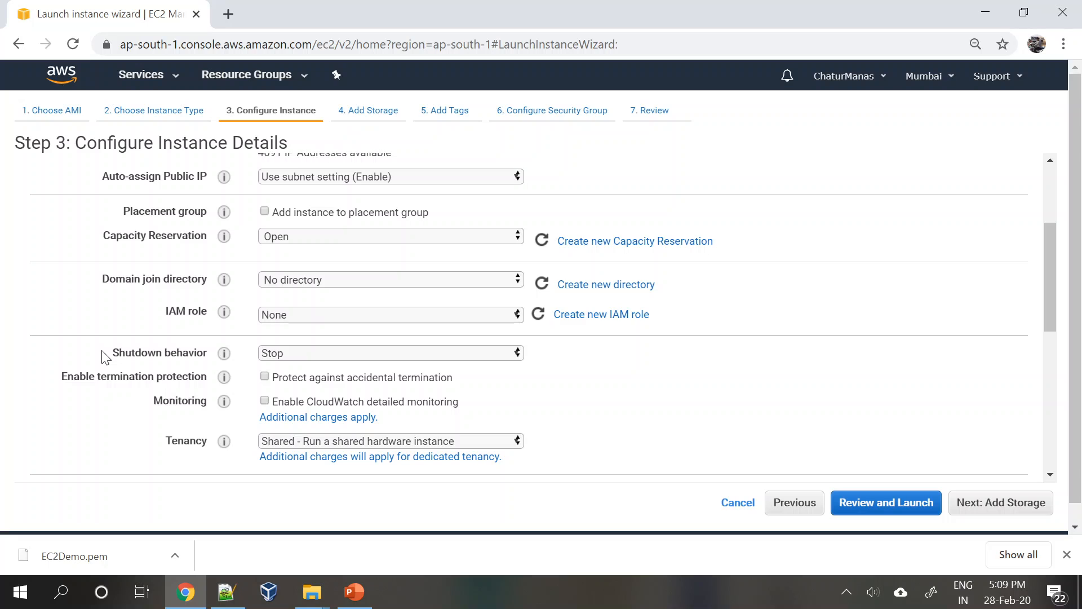
click(325, 354)
click(324, 354)
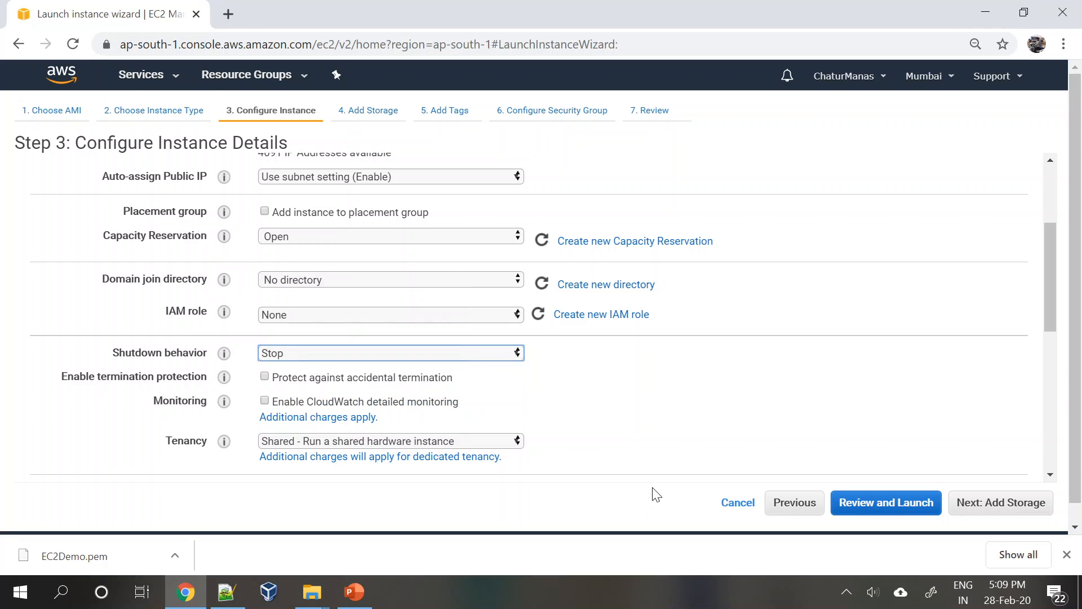
Step: Try out the protection against accidental termination, switching it on and off again
scroll(212, 387, down, 1)
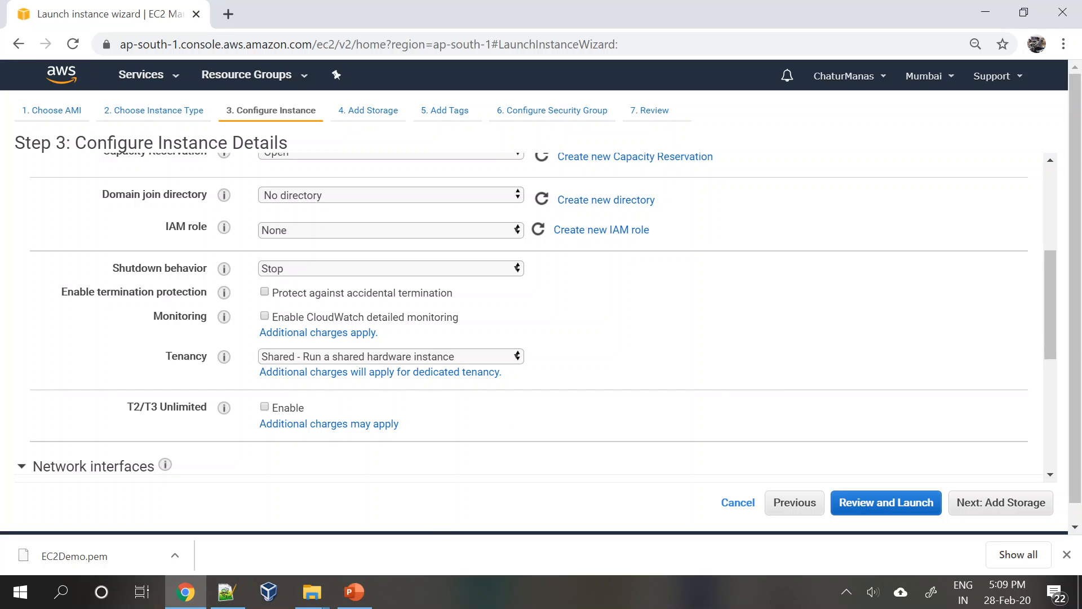
drag(85, 292, 206, 292)
click(109, 345)
click(265, 292)
click(265, 294)
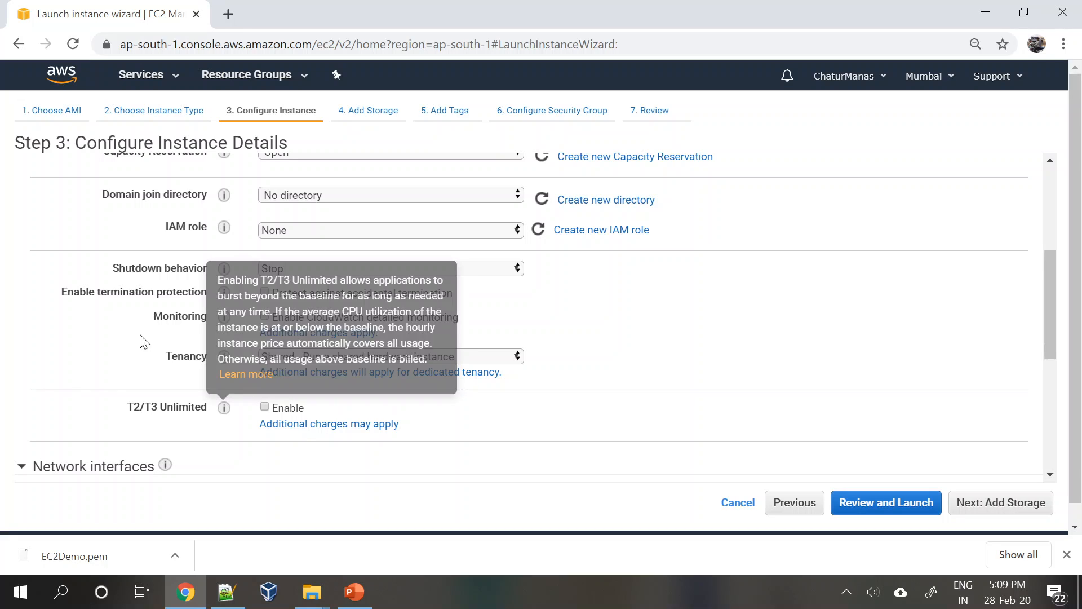
drag(80, 292, 176, 292)
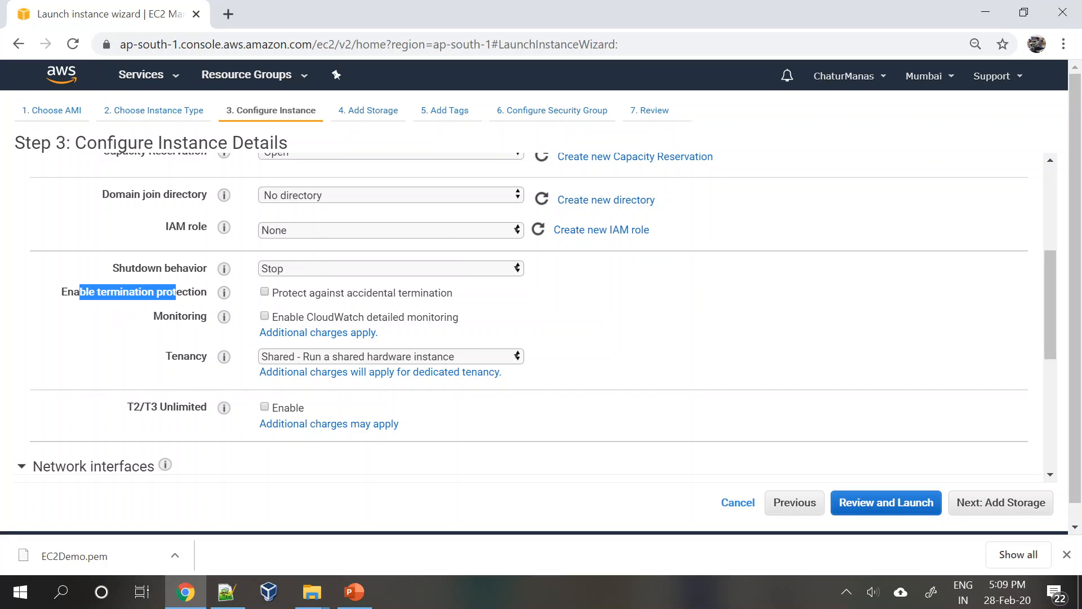
click(120, 338)
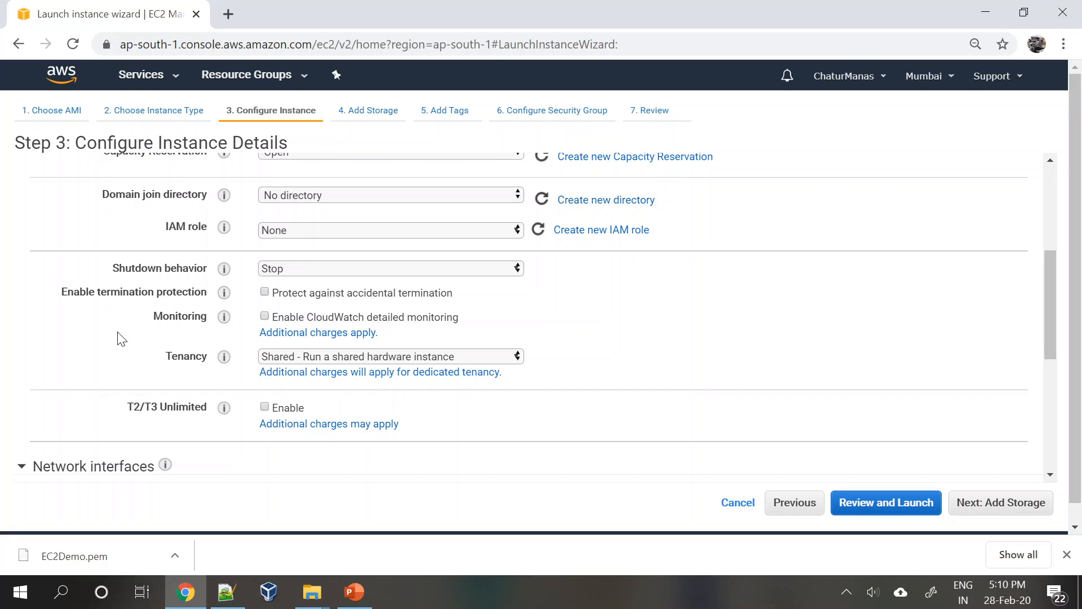
click(264, 292)
click(268, 296)
Step: Read the explanation of tenancy and look through the shared and dedicated tenancy choices
mouse_move(224, 356)
scroll(229, 367, down, 2)
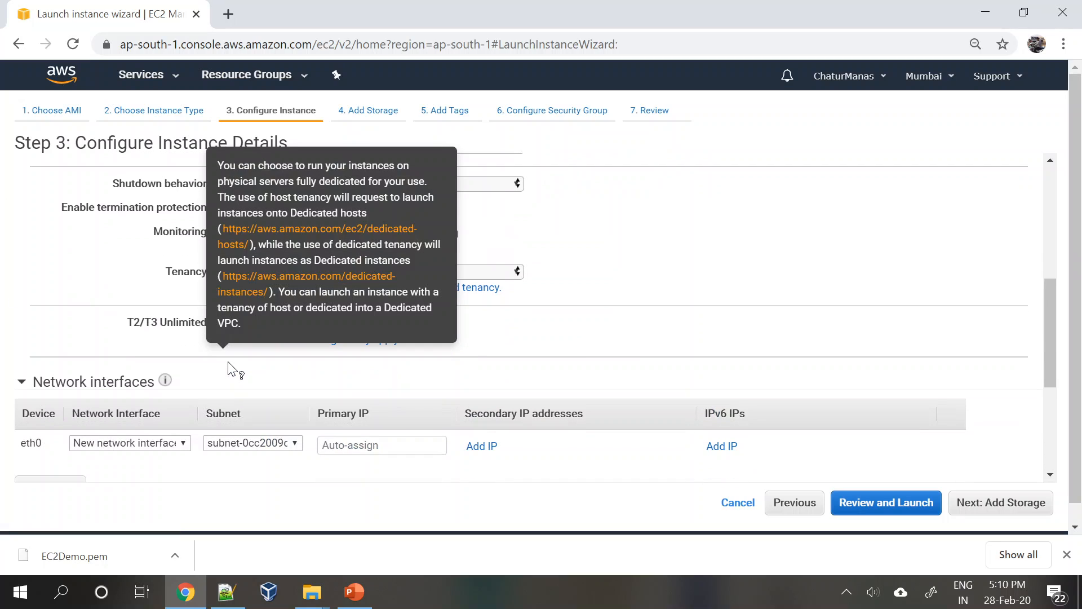
click(490, 274)
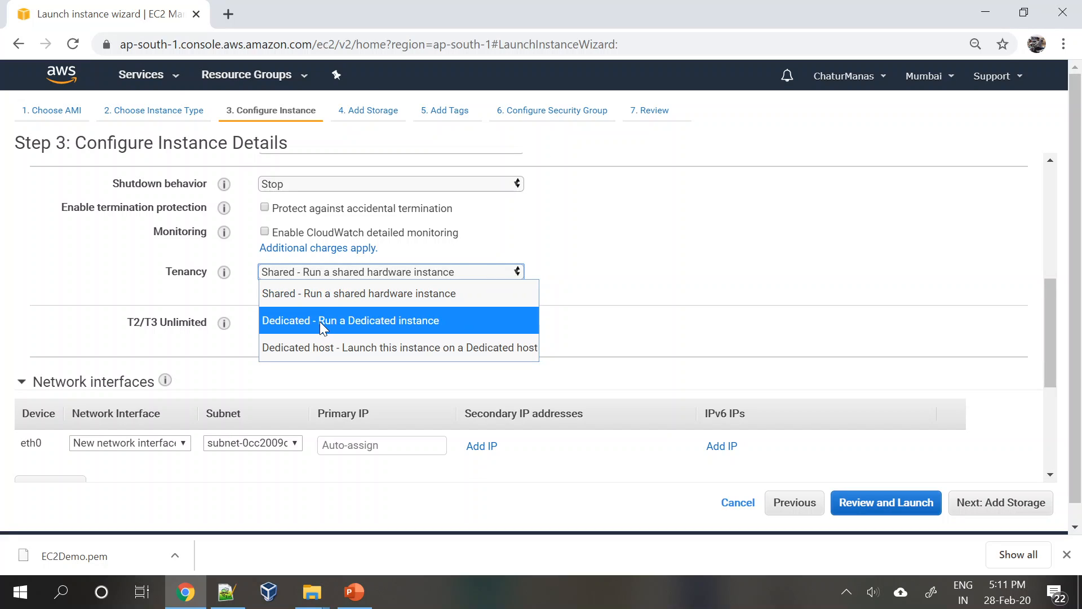
click(667, 296)
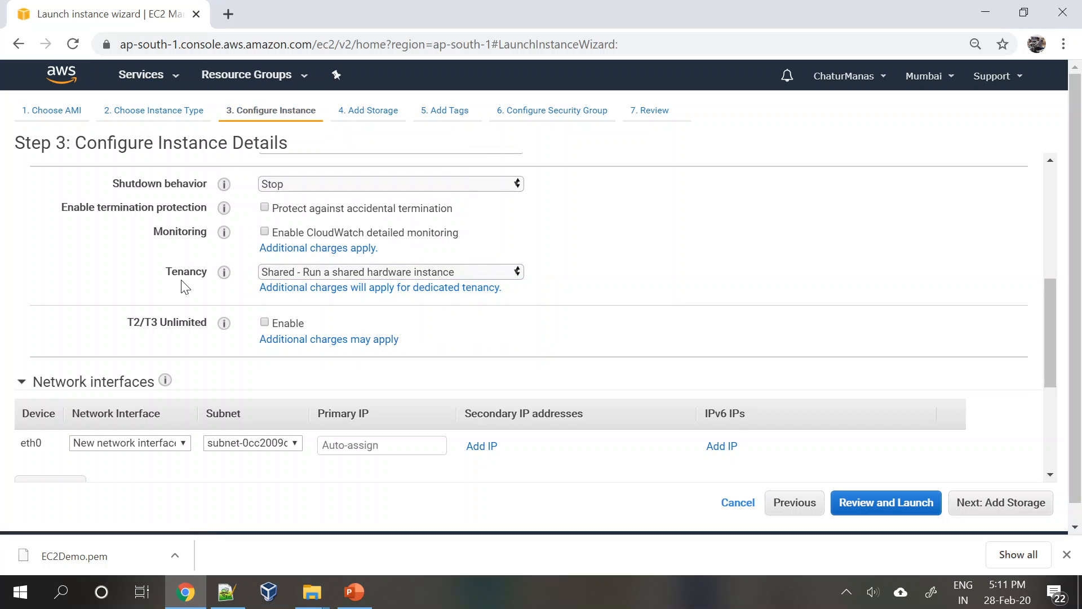
Step: Examine the T2/T3 Unlimited option, the network interfaces and the advanced details down to the user data
scroll(299, 418, down, 2)
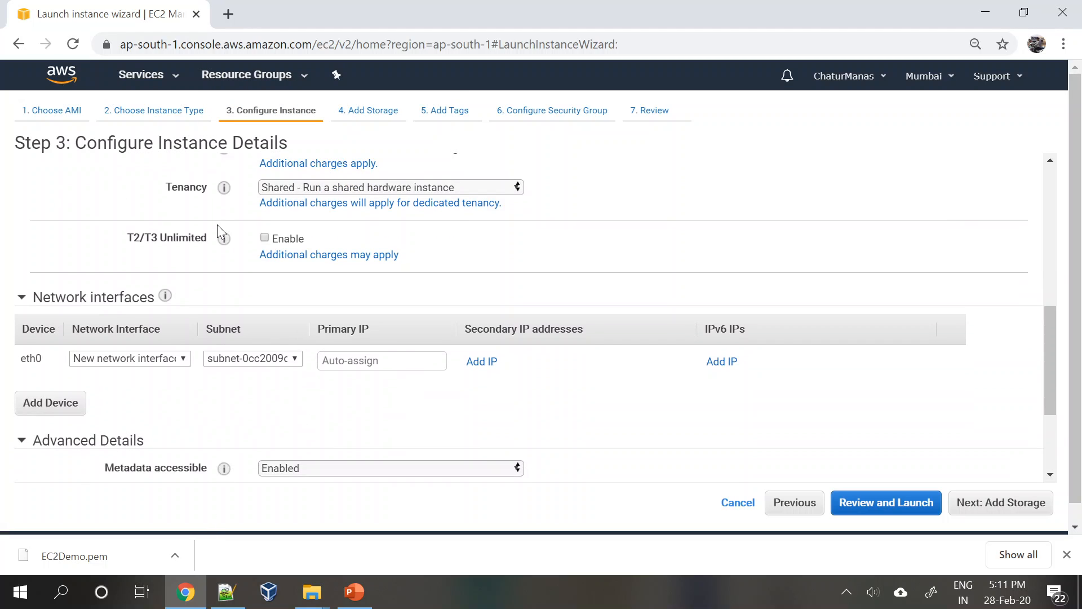
mouse_move(225, 239)
scroll(406, 326, down, 2)
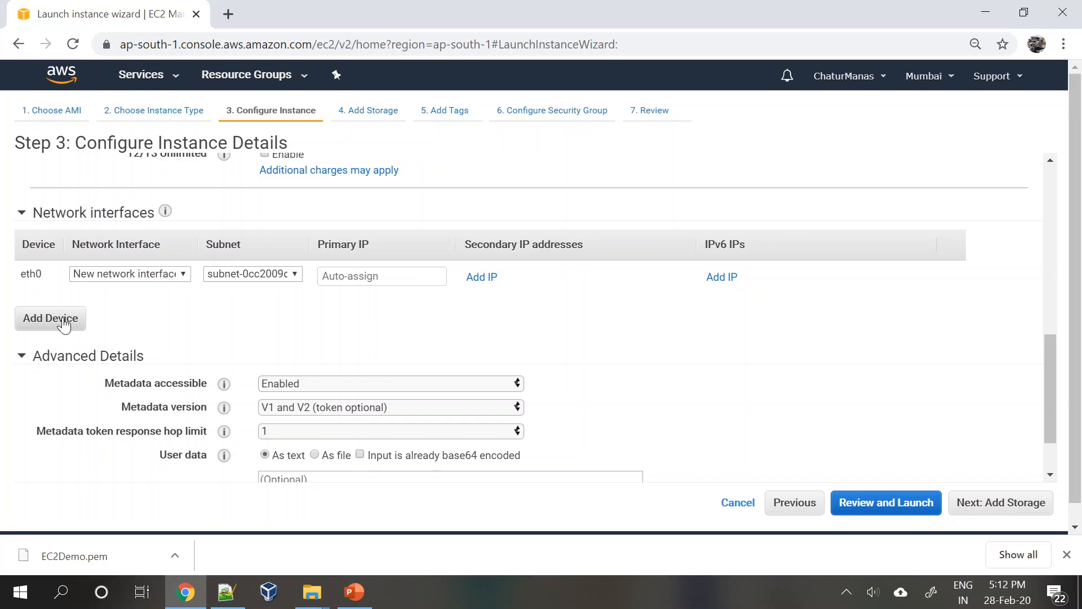
scroll(283, 379, down, 3)
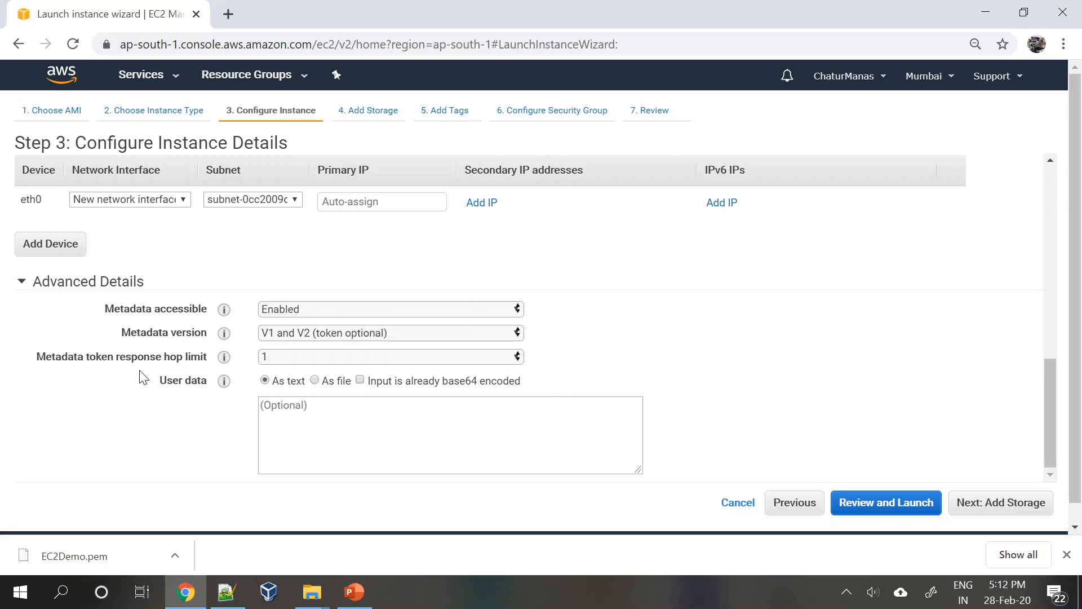
click(315, 432)
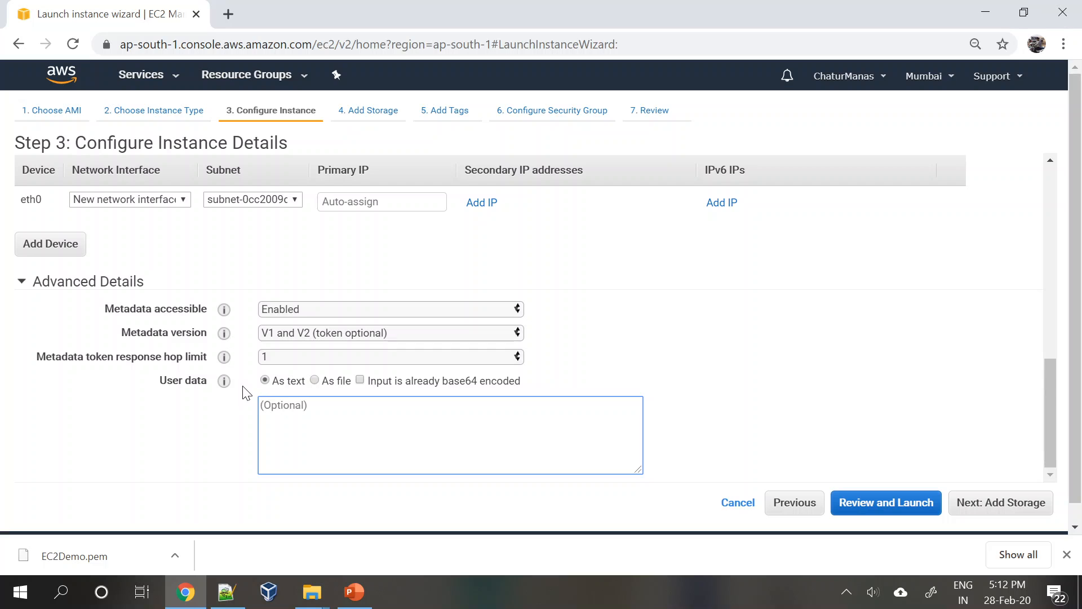
Step: Look over all the instance details once more and continue to the storage settings
scroll(245, 393, up, 10)
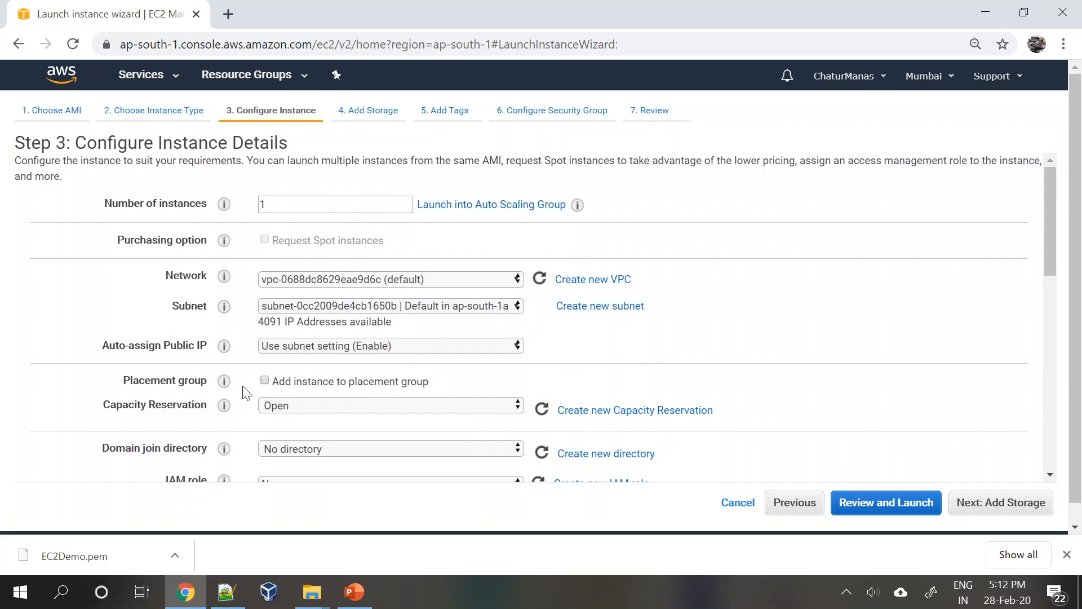
scroll(246, 393, down, 3)
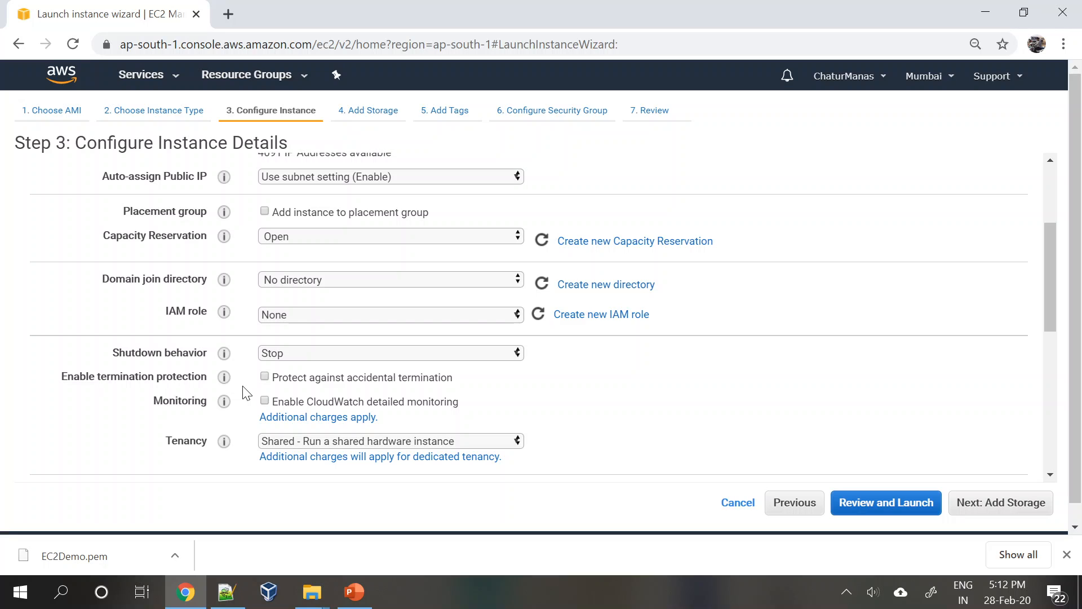
scroll(246, 393, up, 3)
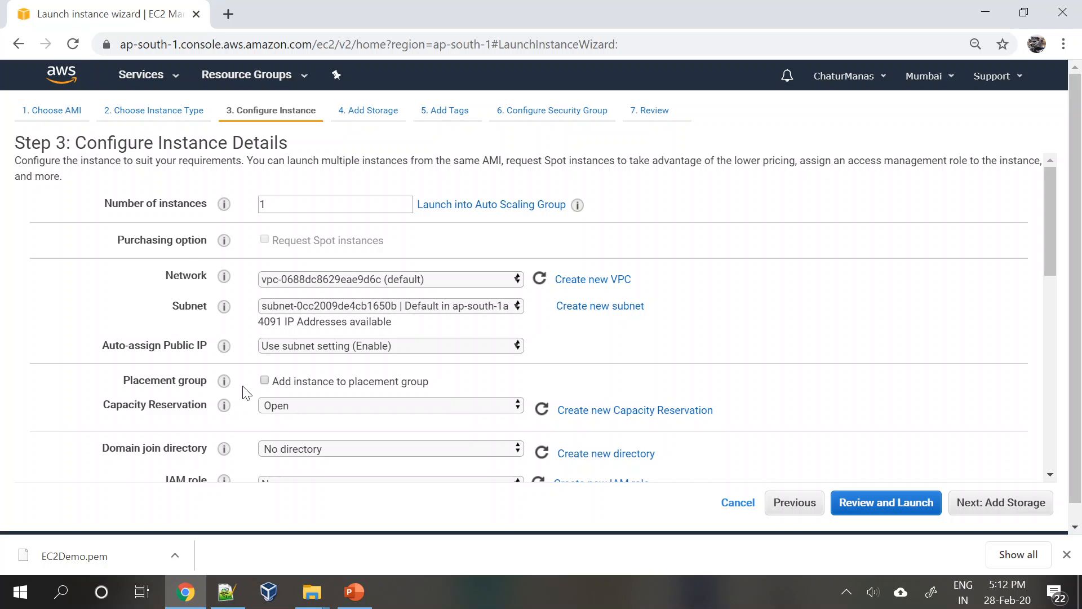
scroll(246, 393, down, 10)
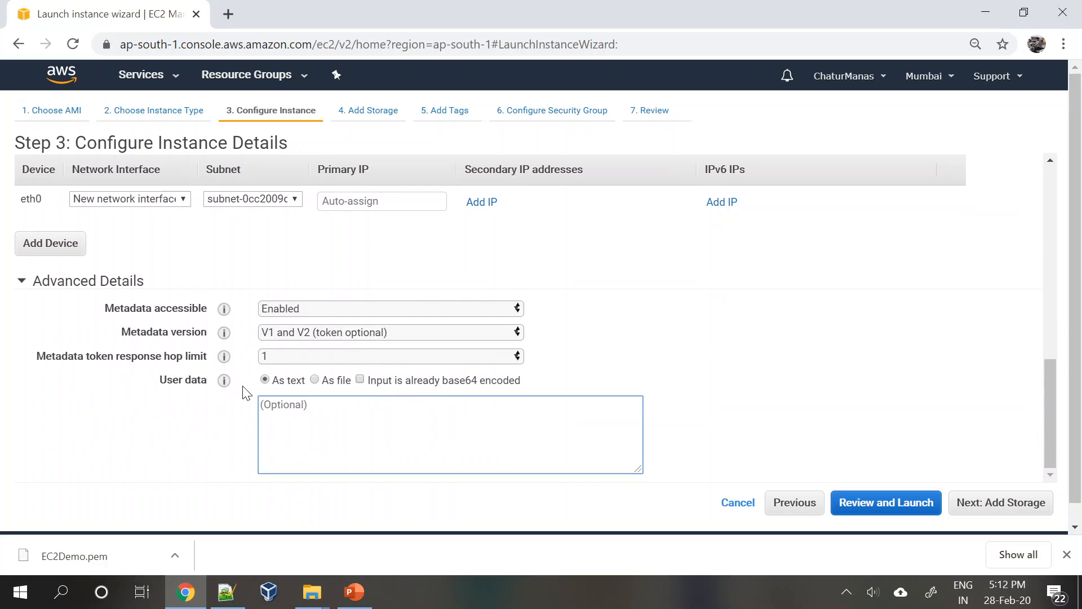
scroll(246, 393, down, 2)
scroll(241, 386, up, 10)
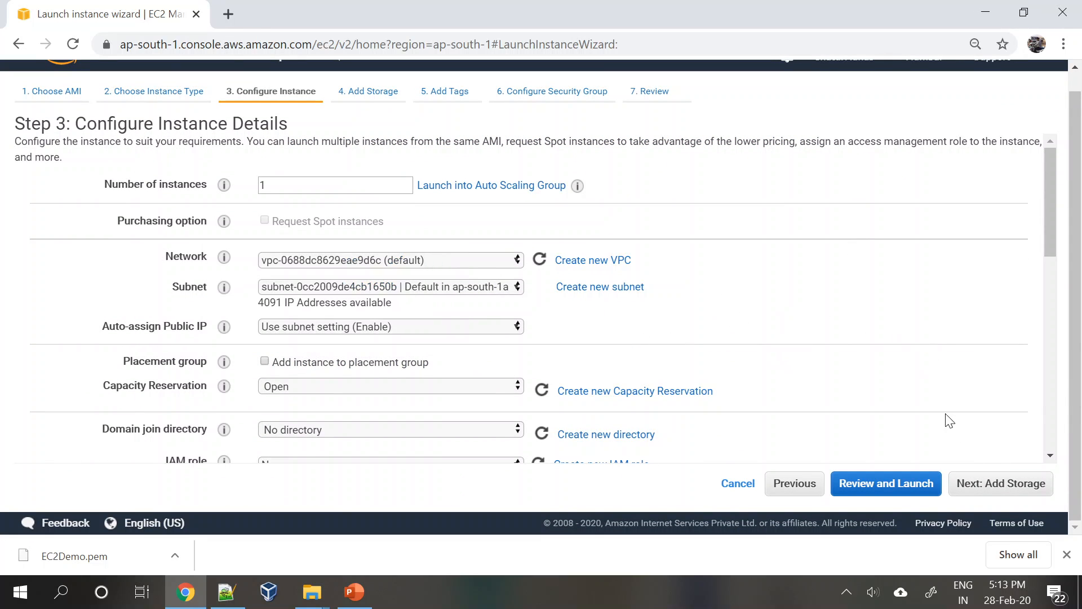
click(995, 494)
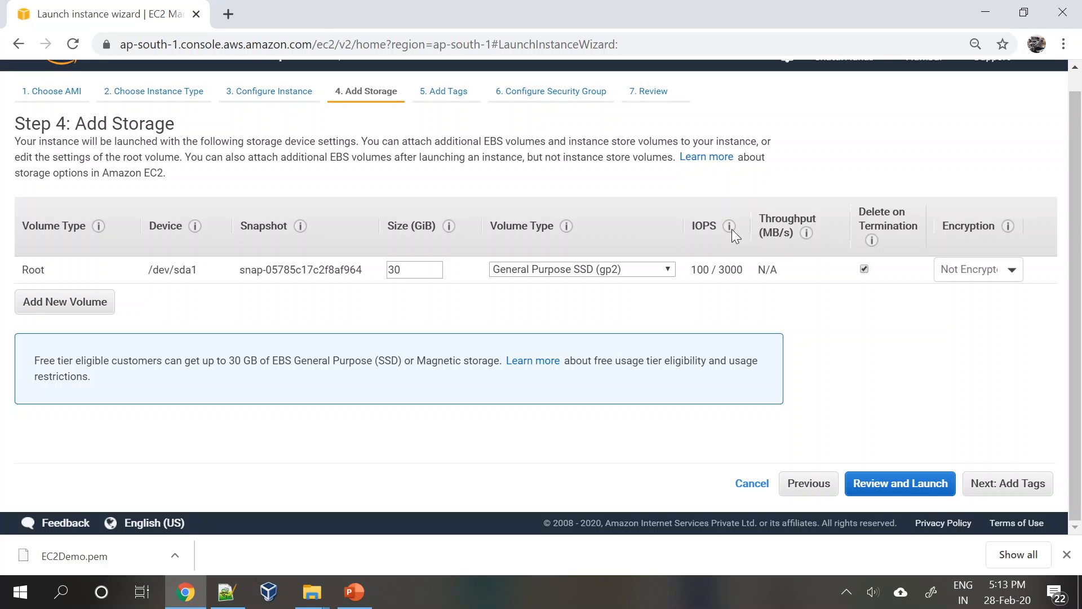
Step: Check the root volume's type choices and the baseline and burst IOPS for General Purpose SSD (gp2)
click(640, 273)
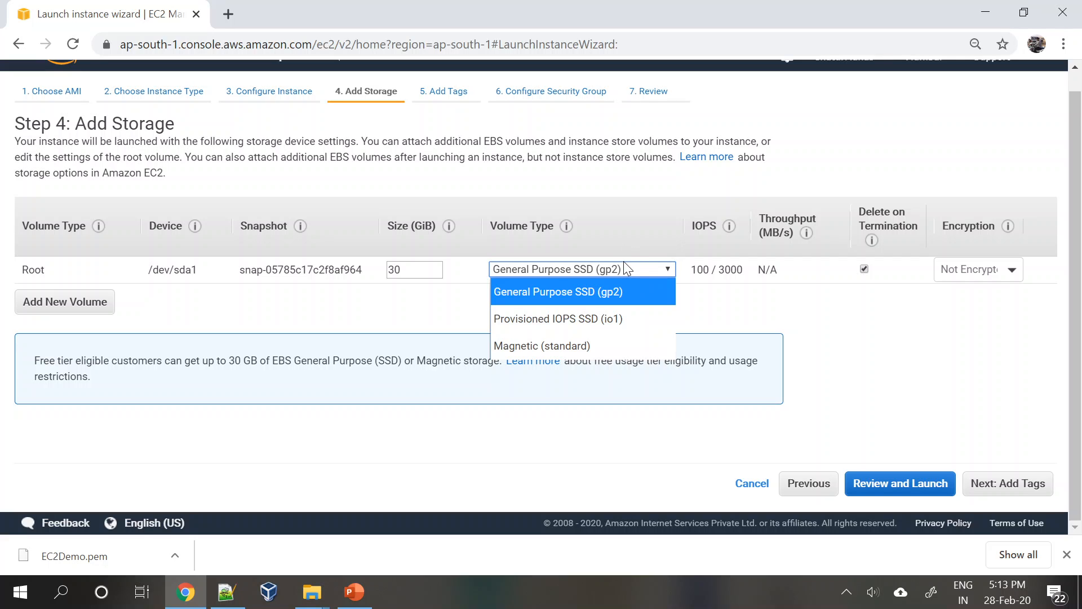
click(565, 305)
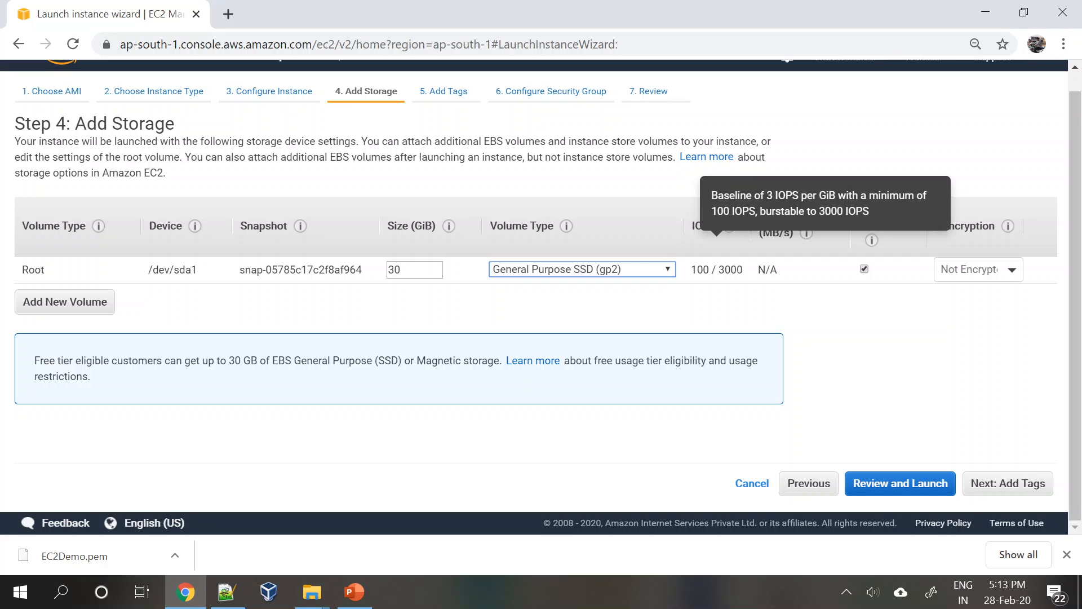
double_click(729, 270)
click(811, 330)
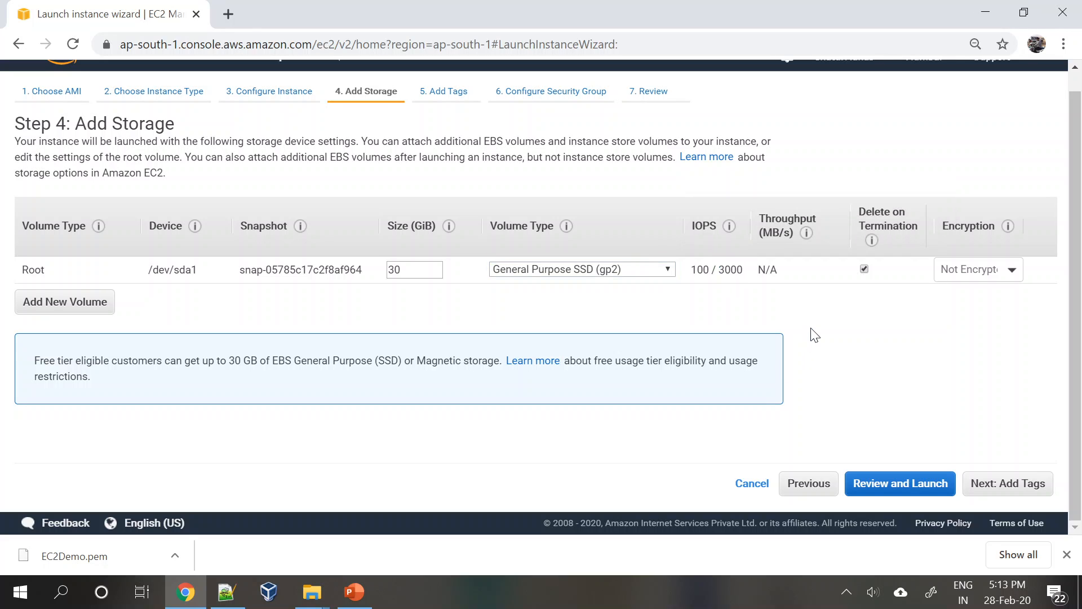
double_click(700, 270)
double_click(730, 270)
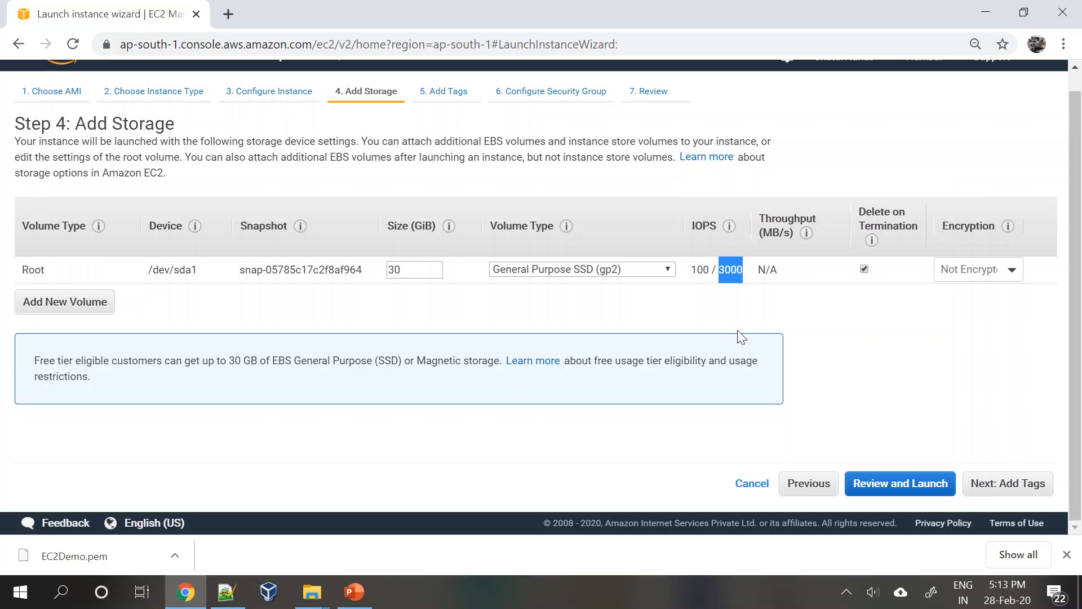
click(661, 318)
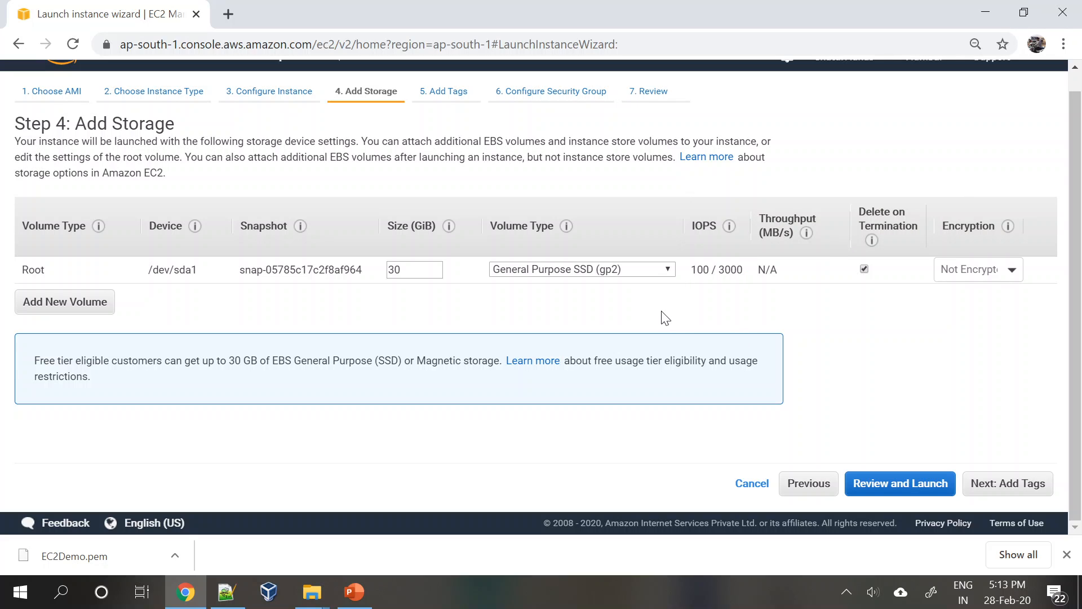
Step: Try Provisioned IOPS SSD (io1) as the root volume's type and check its IOPS setting and explanation
click(617, 269)
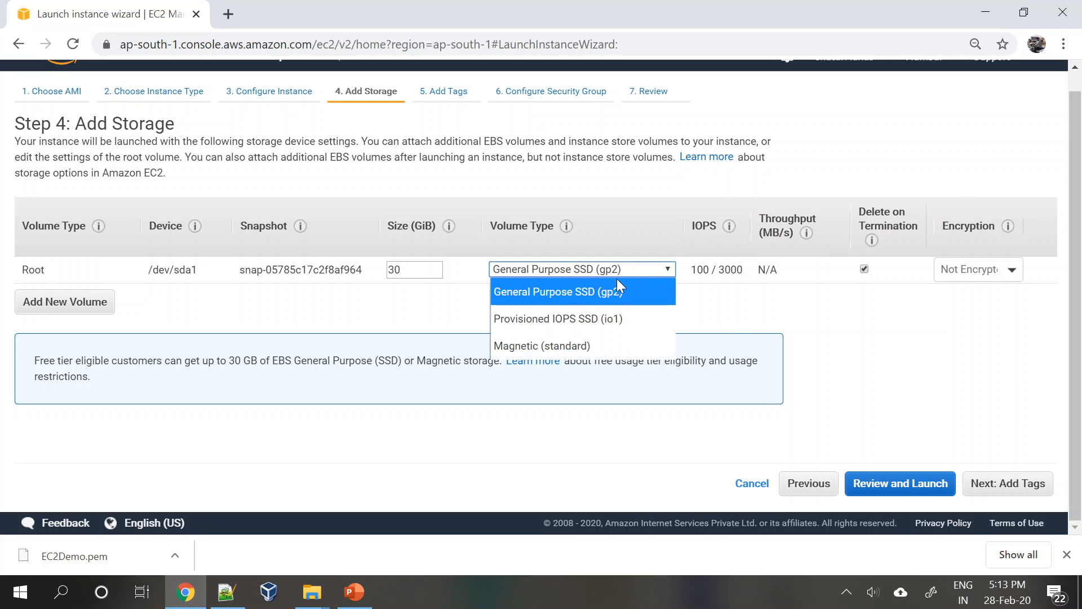
click(603, 319)
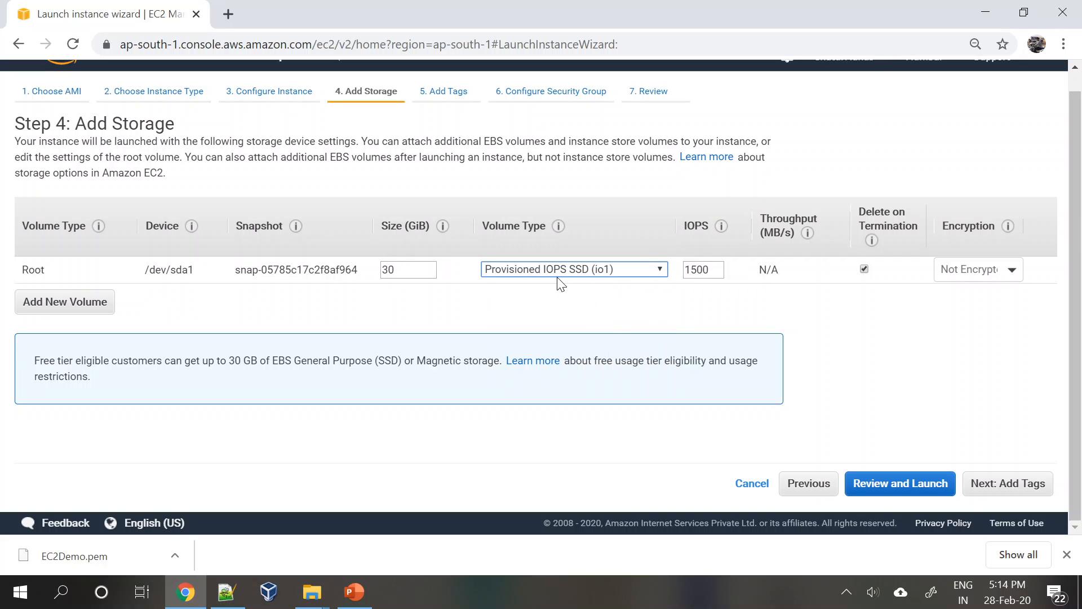
key(Tab)
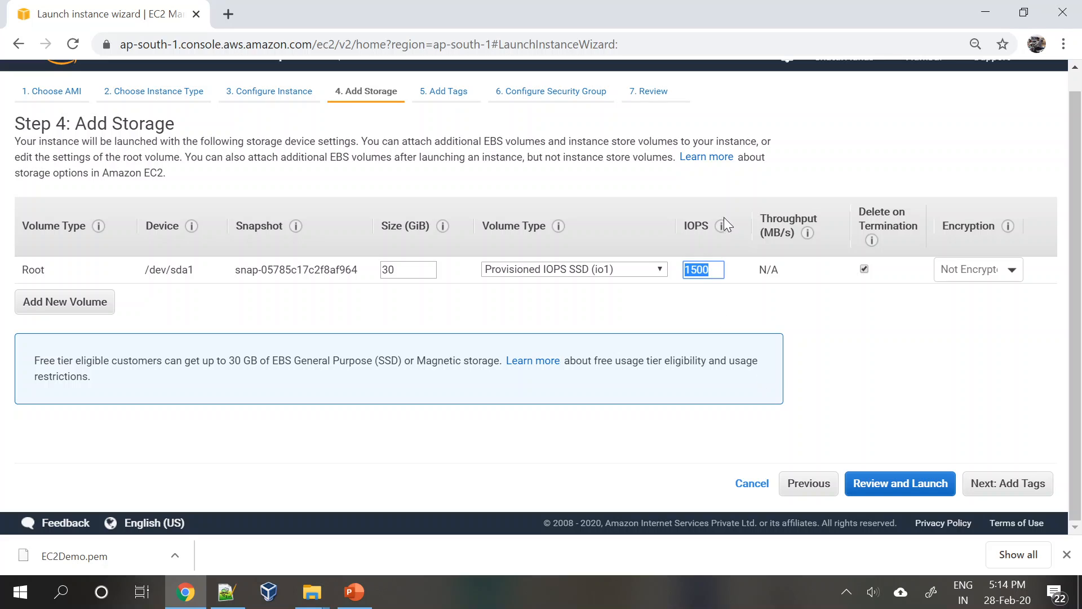
mouse_move(722, 225)
click(629, 326)
Step: Try Magnetic (standard) as the root volume's type and return it to General Purpose SSD (gp2)
click(537, 269)
click(519, 341)
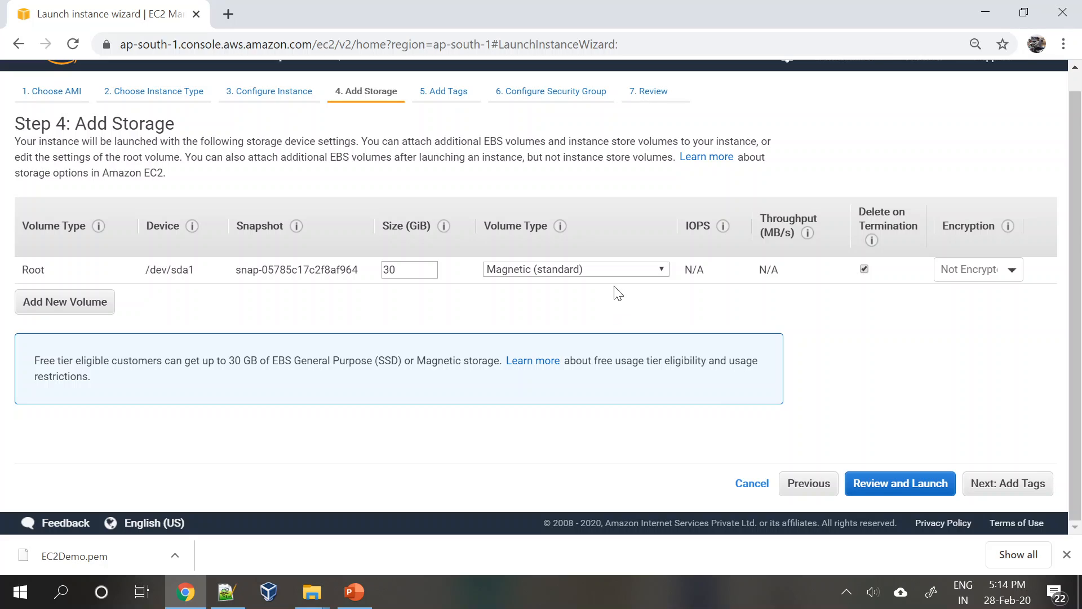
click(617, 270)
click(596, 292)
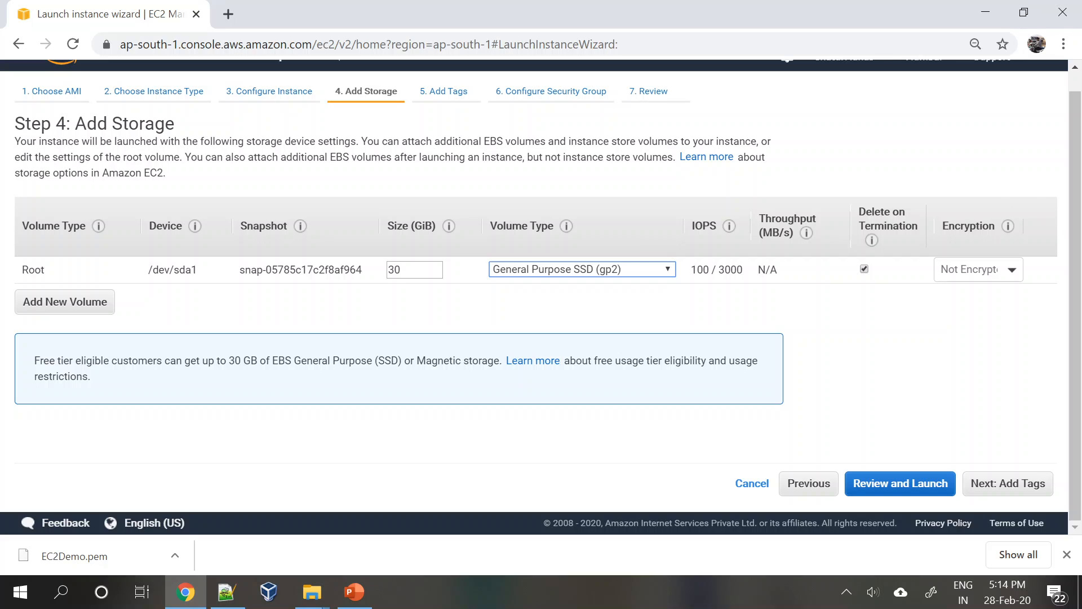
Step: Check the root volume's encryption key choices and switch Delete on Termination off and on again
click(1010, 273)
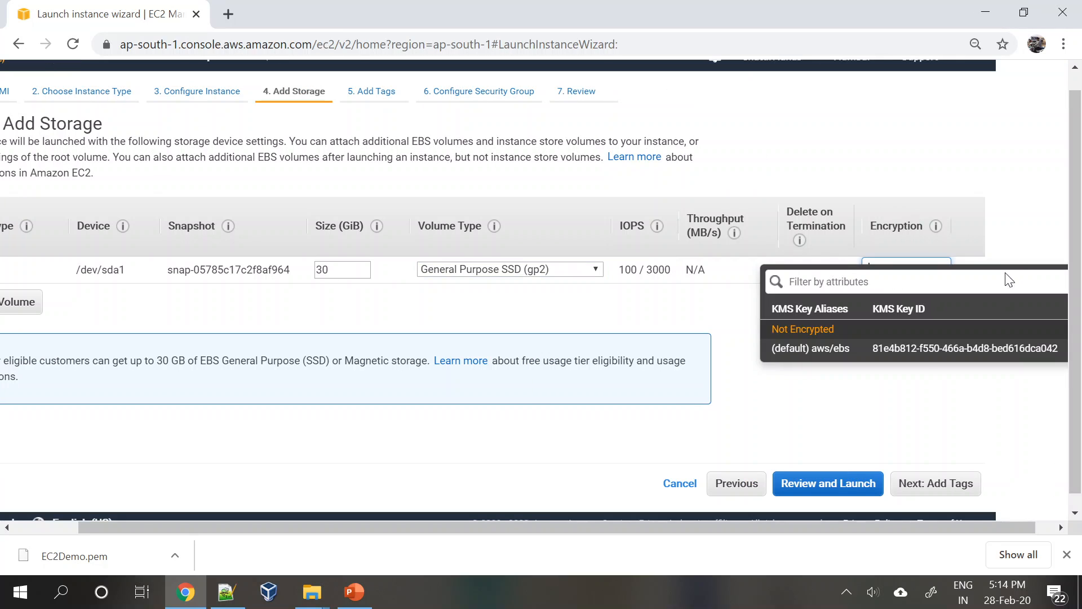
click(917, 377)
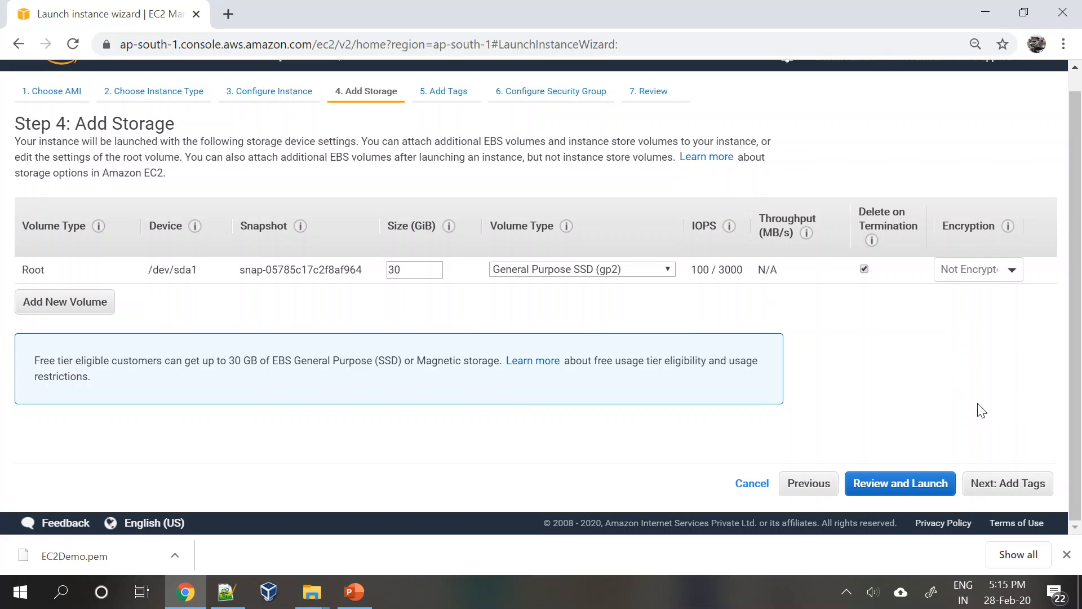
click(864, 270)
click(865, 269)
Step: Check the free tier storage note against the root volume's size and continue to the tags
double_click(234, 361)
click(239, 369)
double_click(396, 270)
click(814, 388)
click(1007, 484)
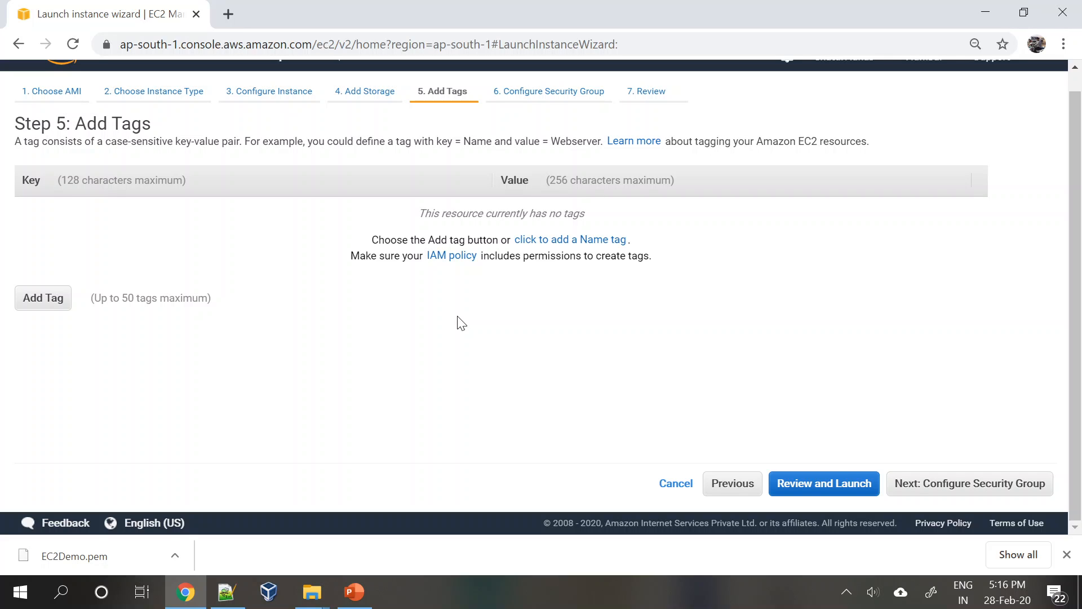
Step: Add a Name tag to the instance with the value First Windows Server
drag(100, 299, 202, 299)
click(269, 332)
click(592, 243)
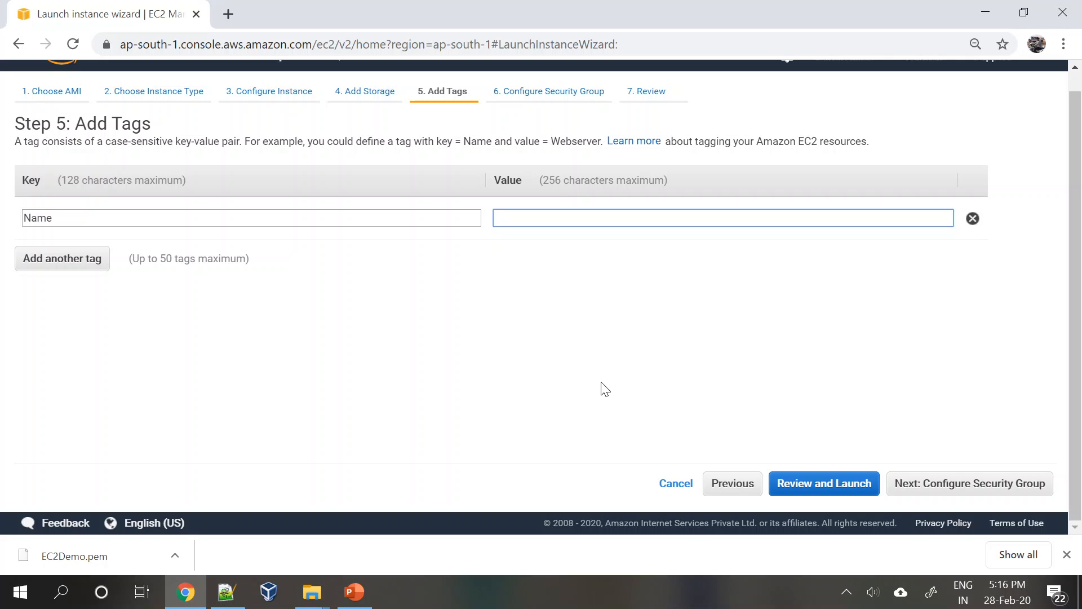
click(592, 219)
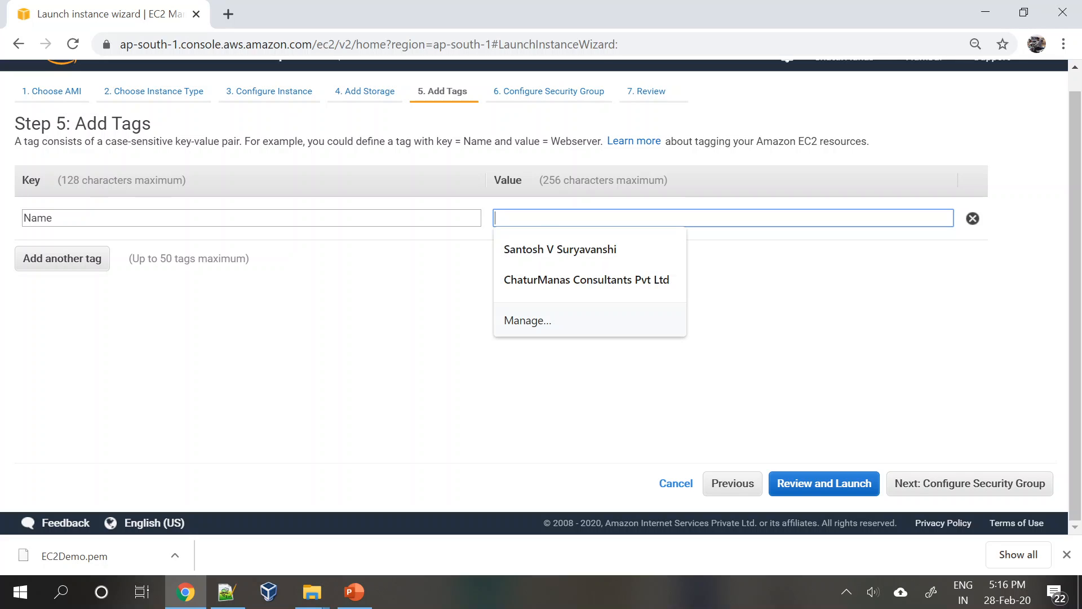
text(First W)
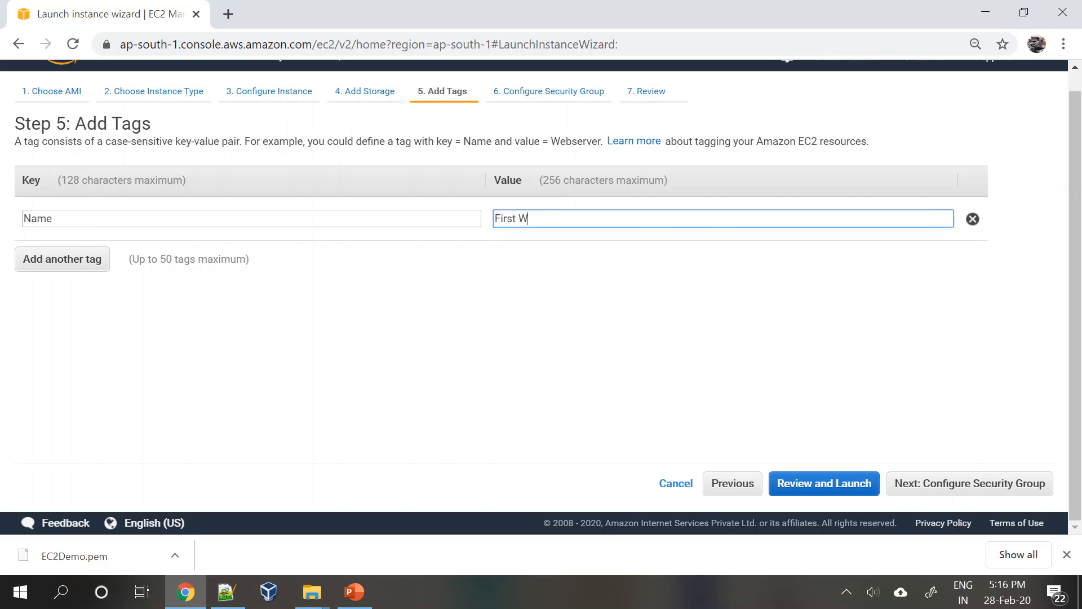
text(indows Server)
click(526, 333)
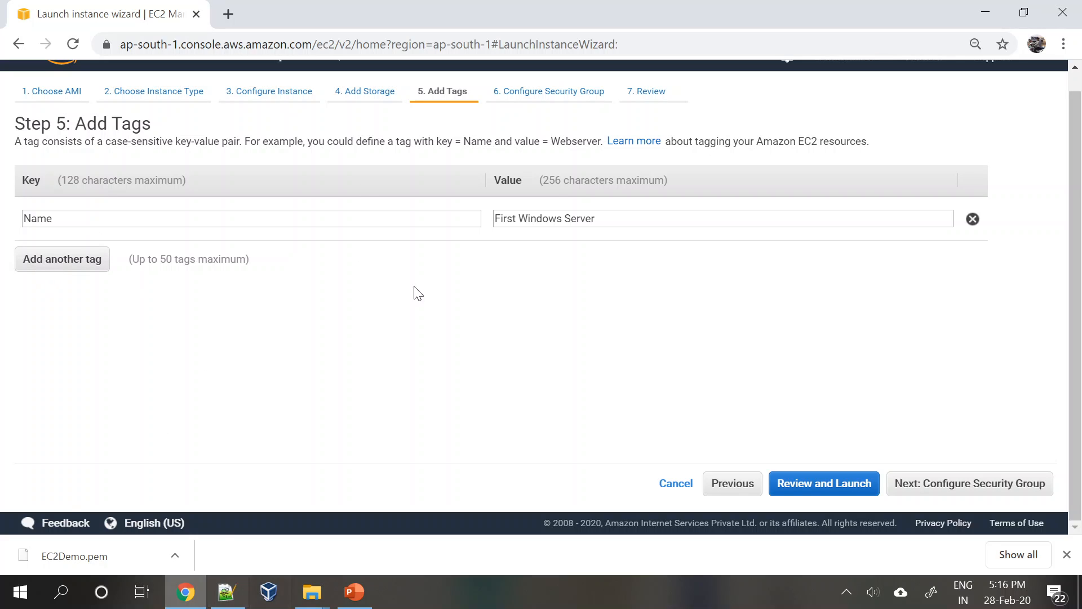
Step: Add a second tag with key Project and value EC2 Demo, and continue to the security group configuration
click(64, 268)
click(63, 265)
text(P)
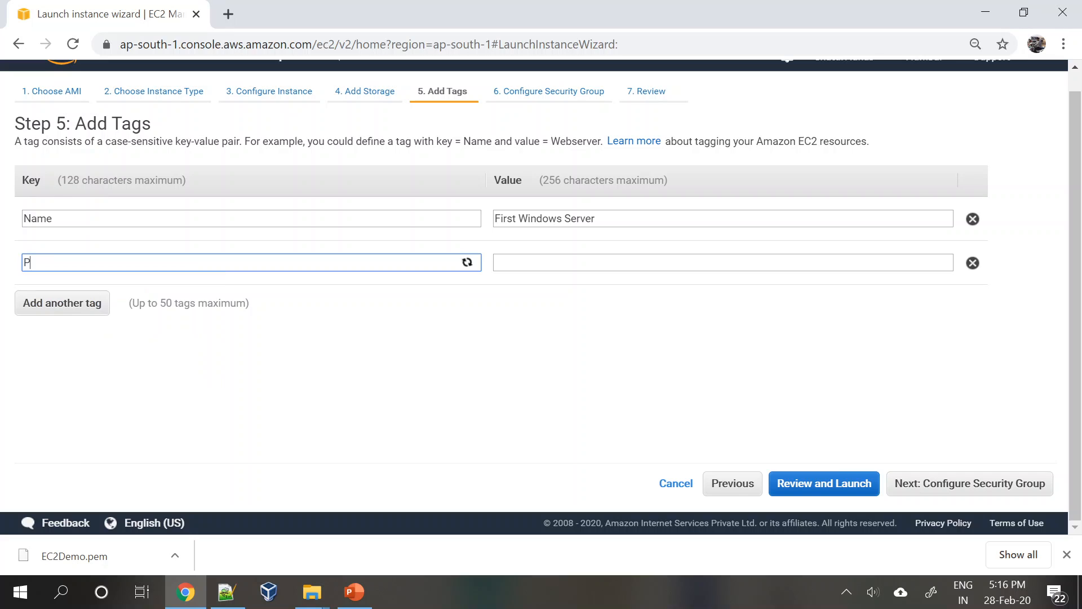
text(roject)
click(548, 263)
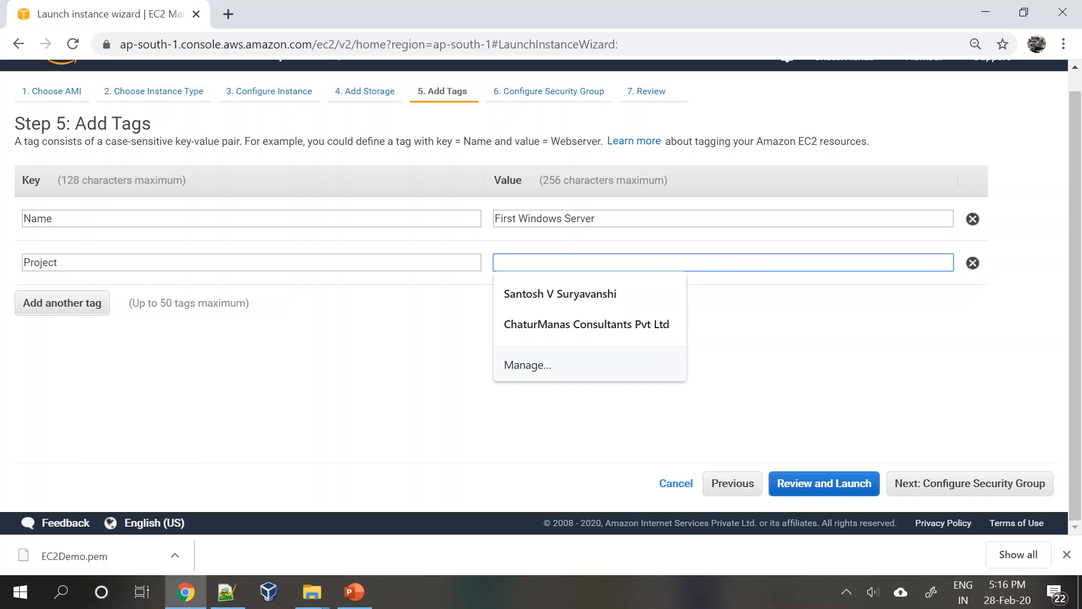
text(EC2 Dem)
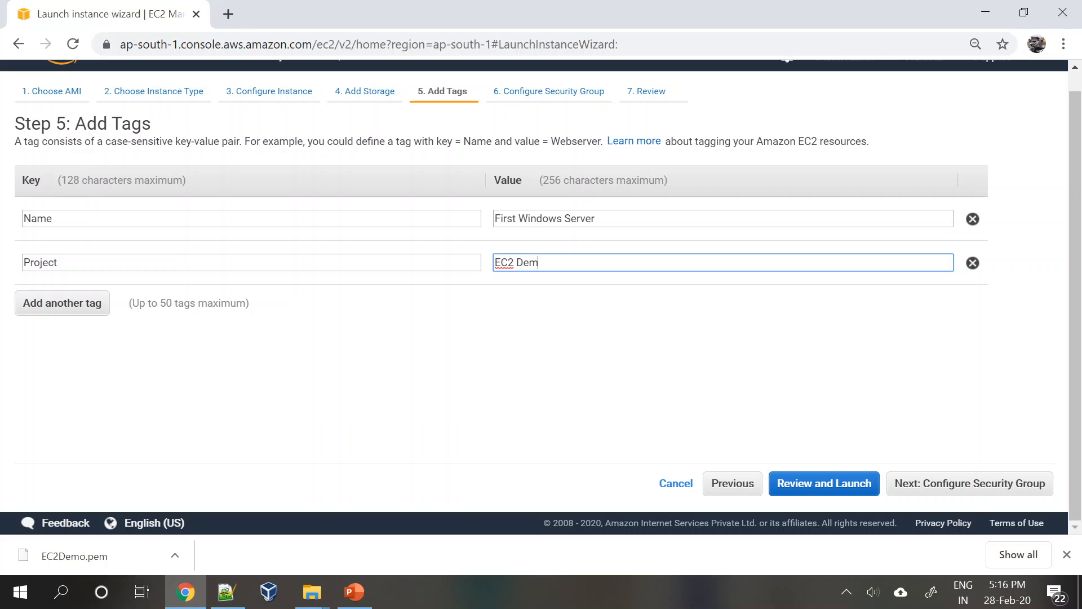
text(o)
click(530, 340)
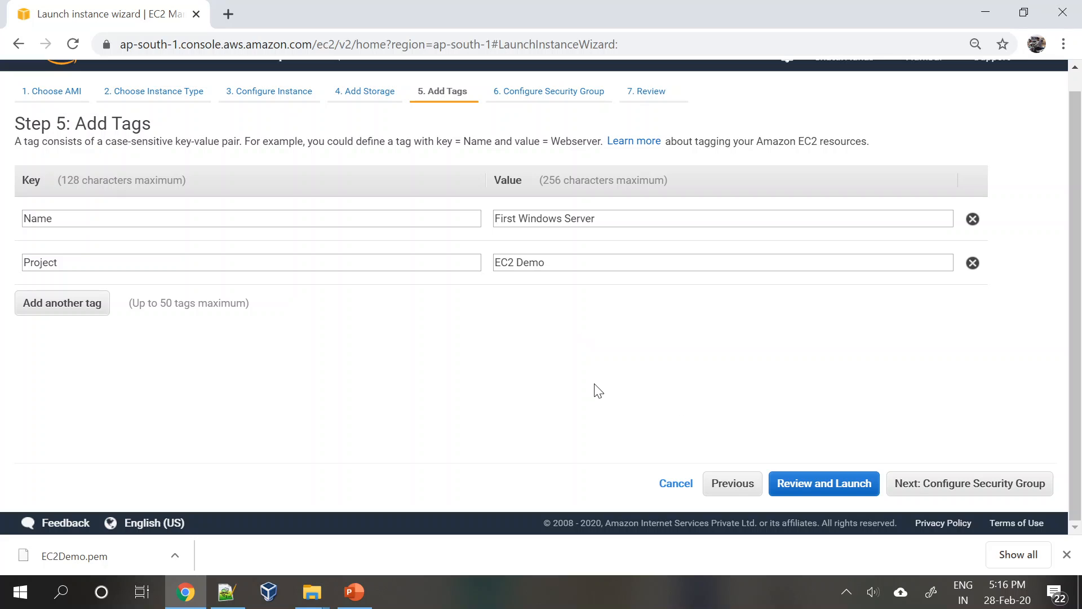
click(950, 495)
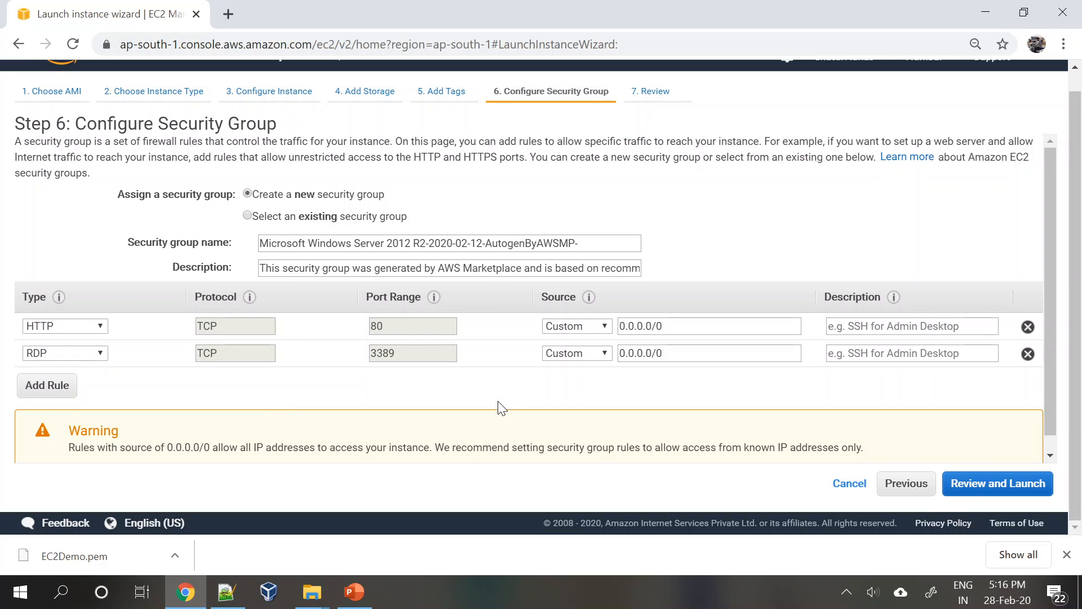
Step: Switch to PowerPoint and examine how the Security Groups slide links end users, security groups and the EC2 instances
scroll(501, 407, up, 1)
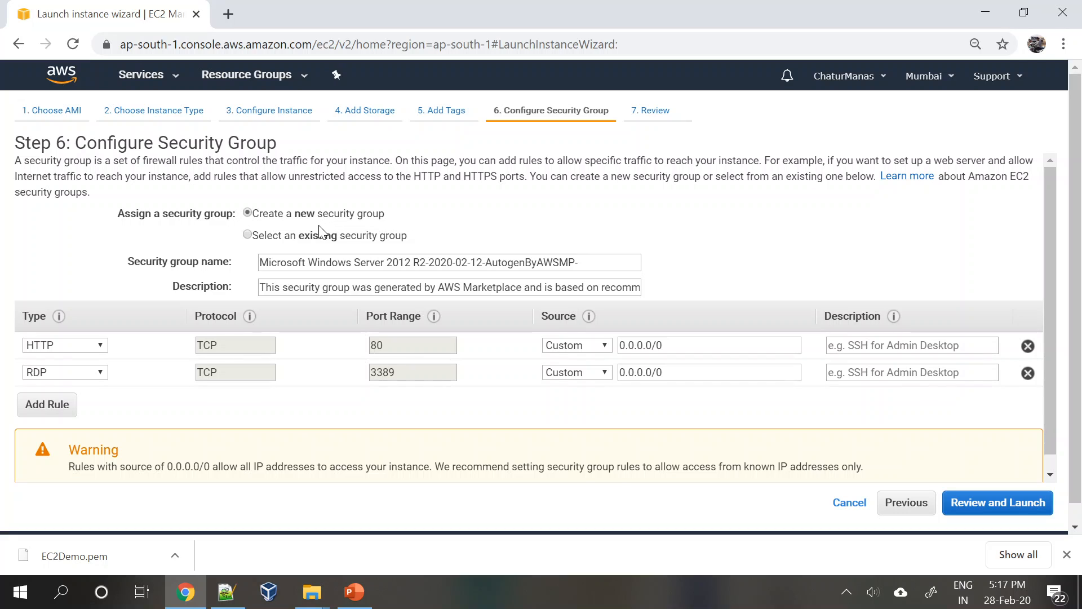
click(354, 592)
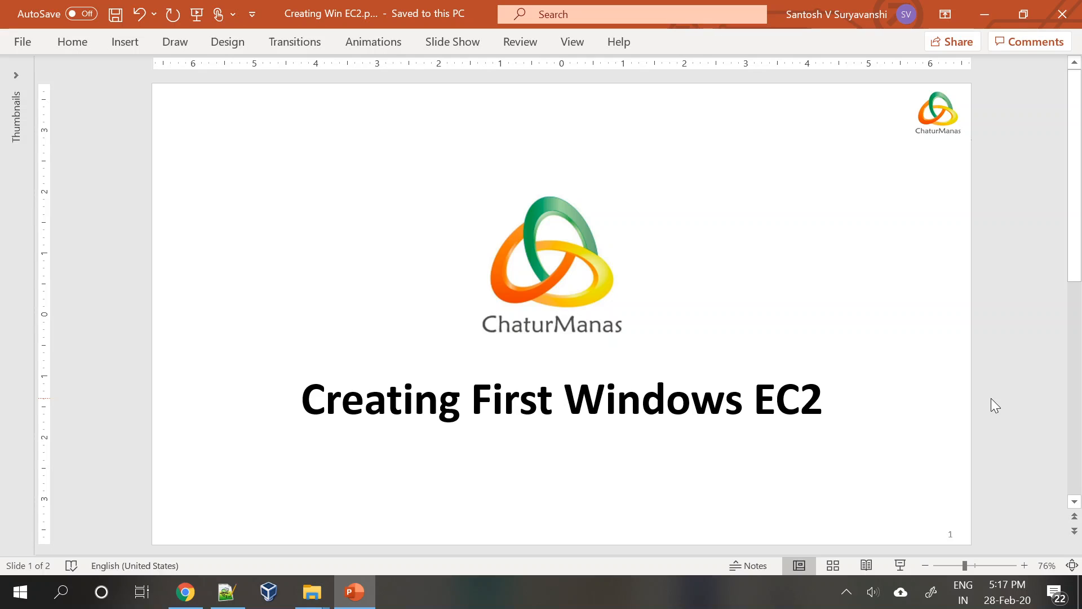
scroll(991, 398, down, 2)
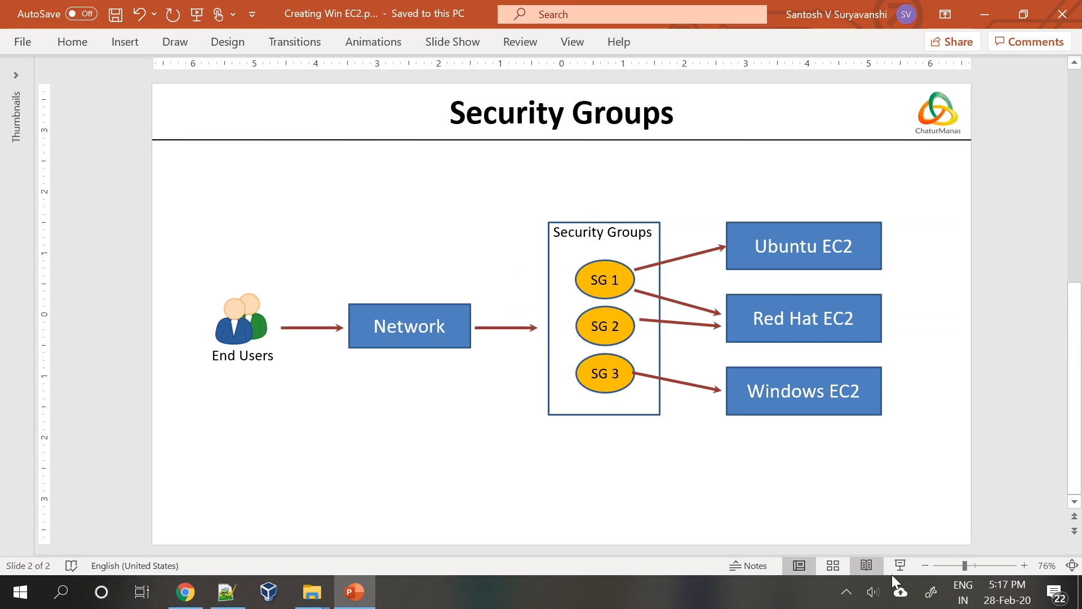
click(243, 326)
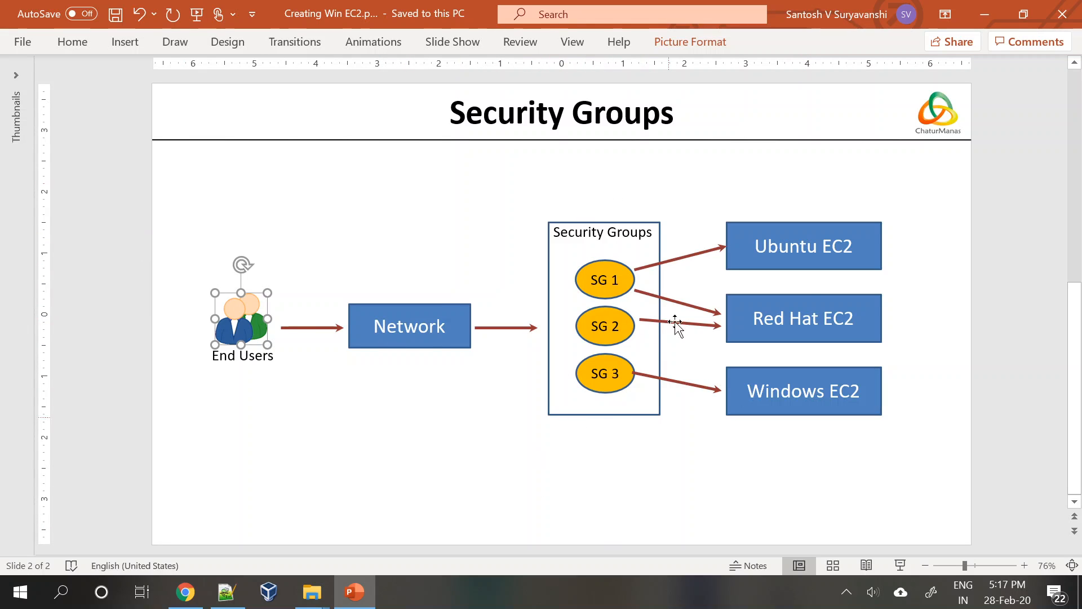
click(624, 292)
click(629, 323)
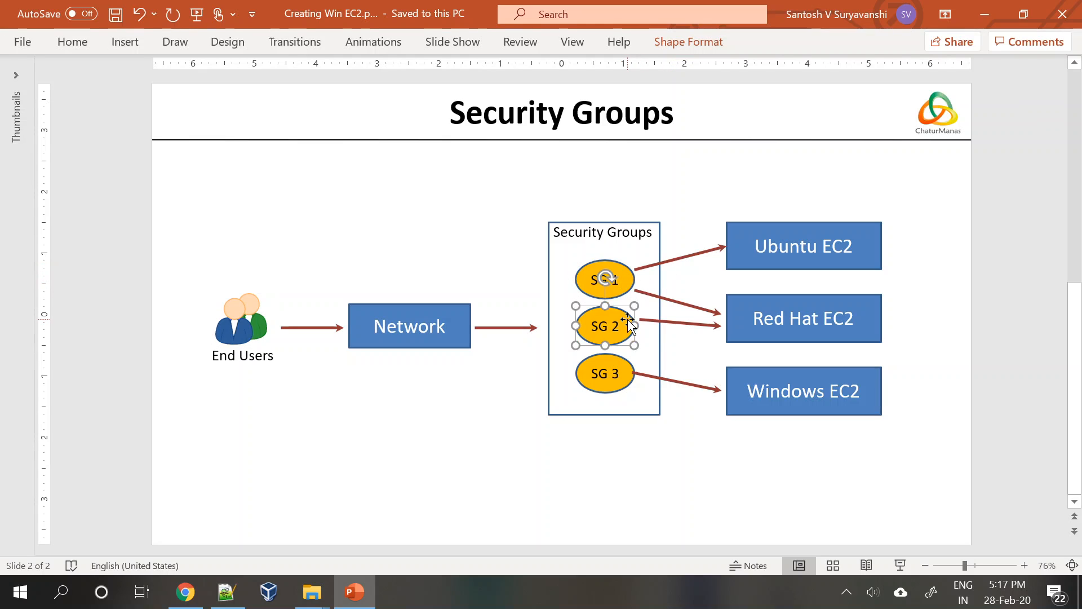
click(624, 375)
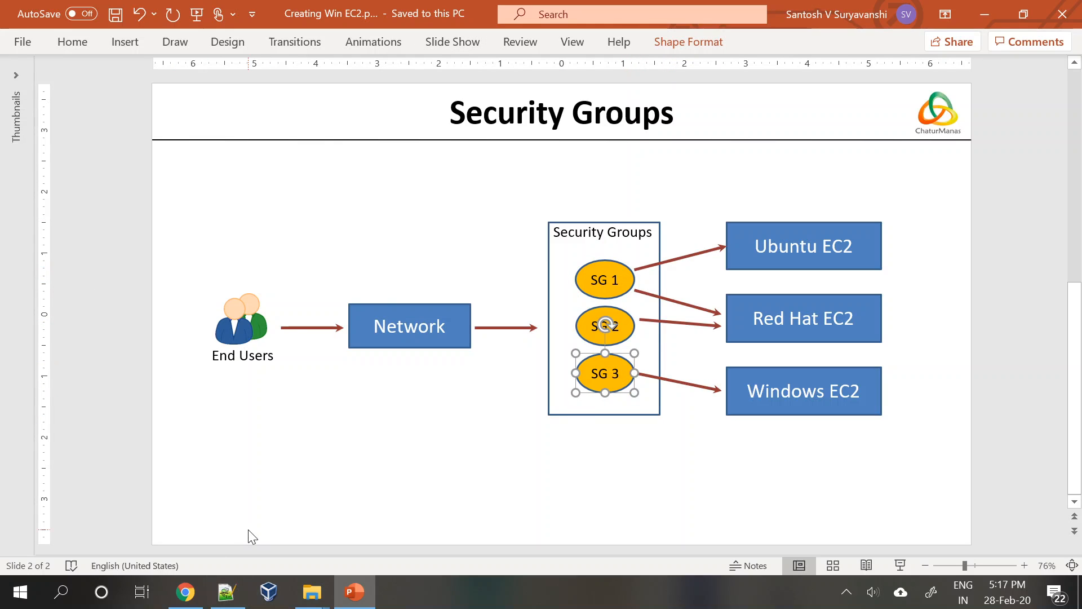
click(804, 226)
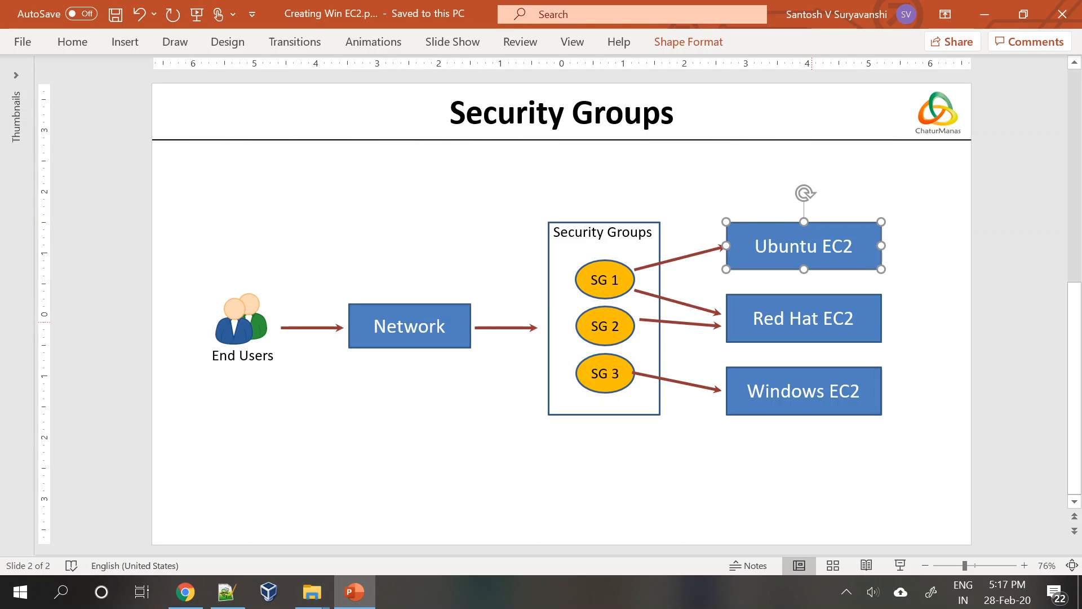
click(811, 304)
click(810, 382)
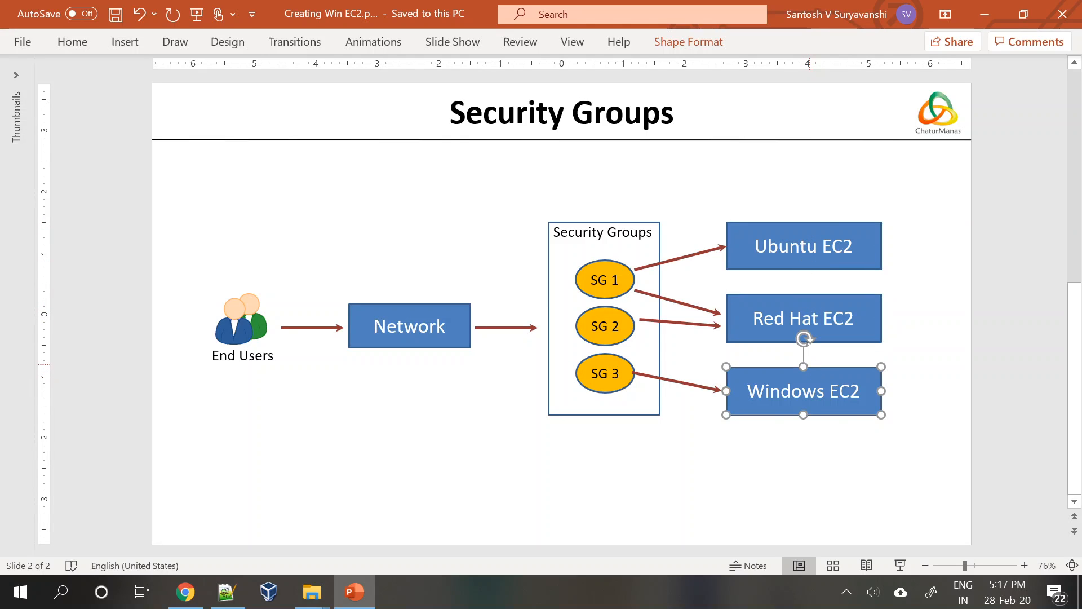
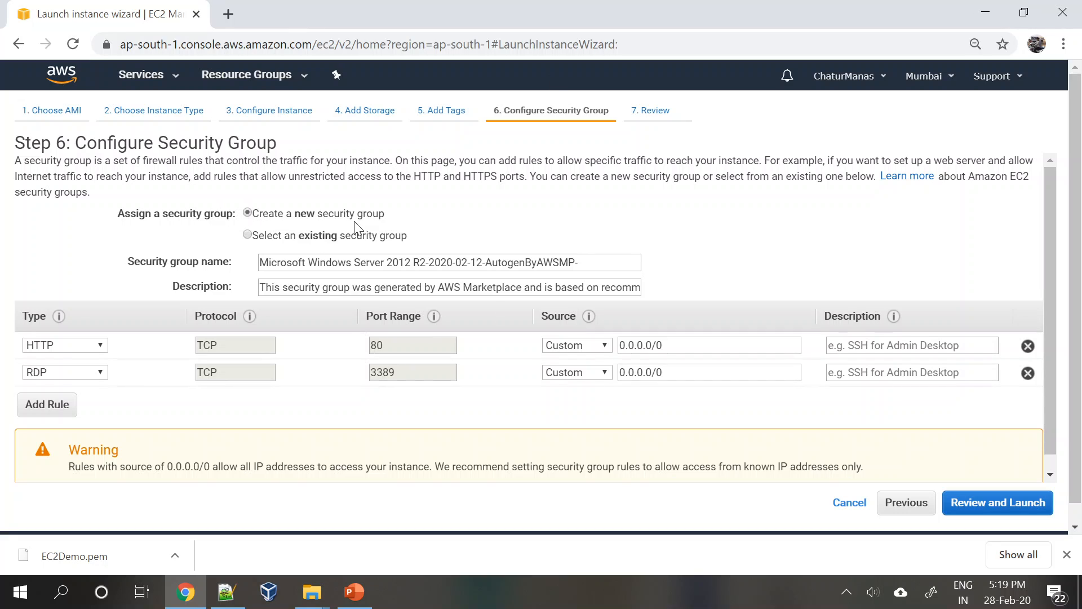
Step: Name the new security group Windows SG in the EC2 launch wizard in Chrome
drag(589, 262, 1, 202)
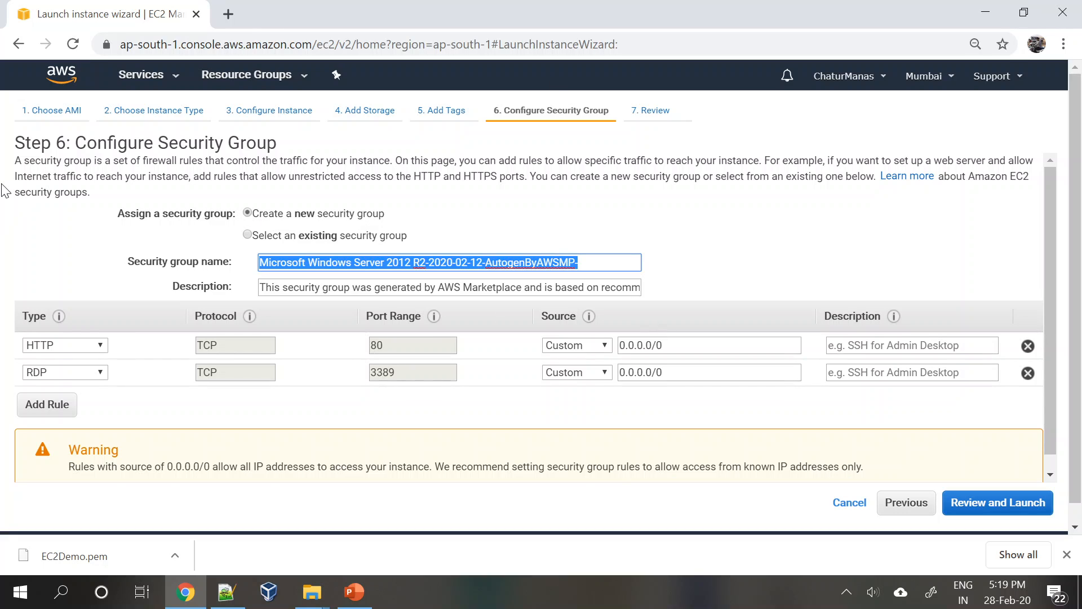
text(Windows)
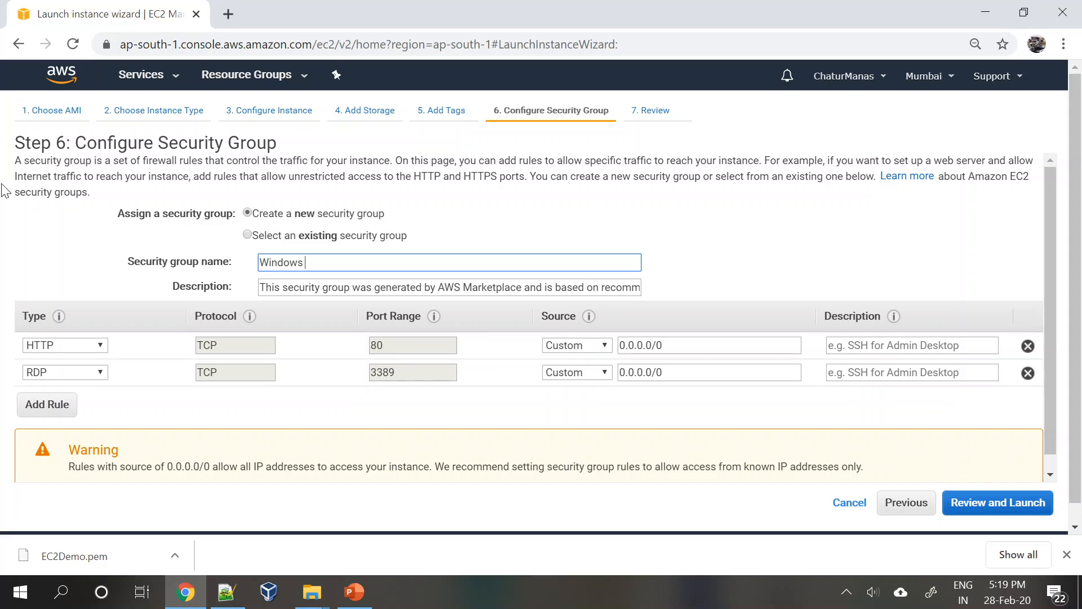
text( SG)
key(Tab)
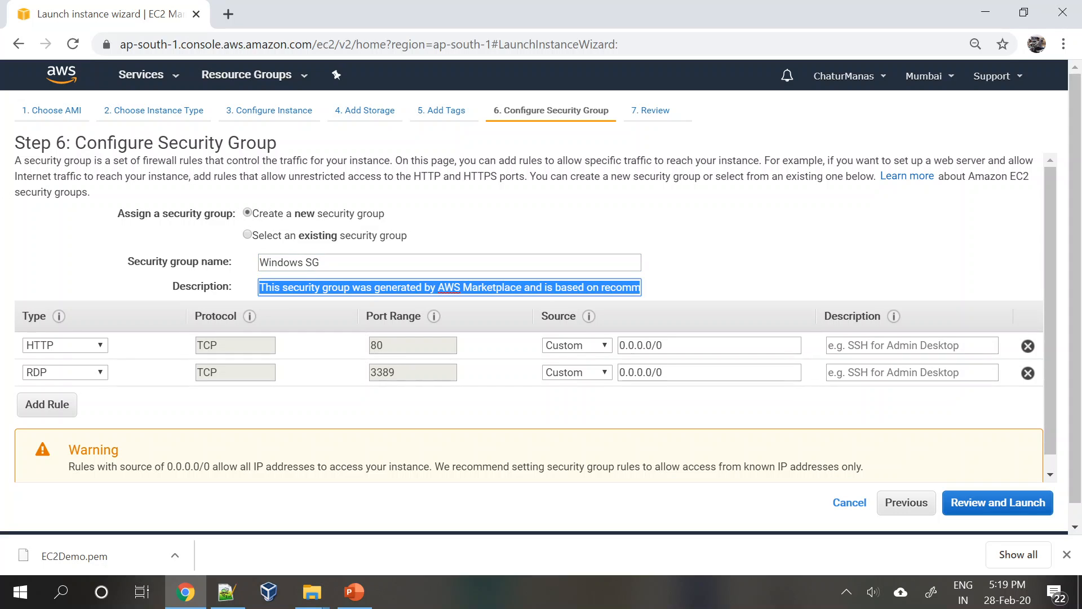
Step: Set the security group's description to "This is created during online demo" and remove its HTTP rule
text(This is cre)
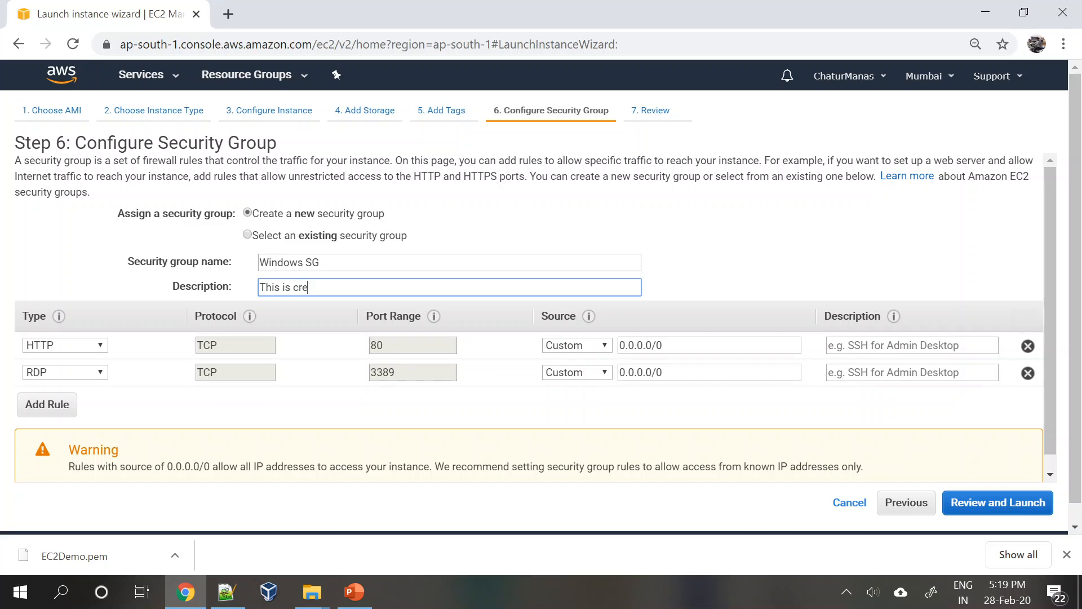
text(ated during demo online)
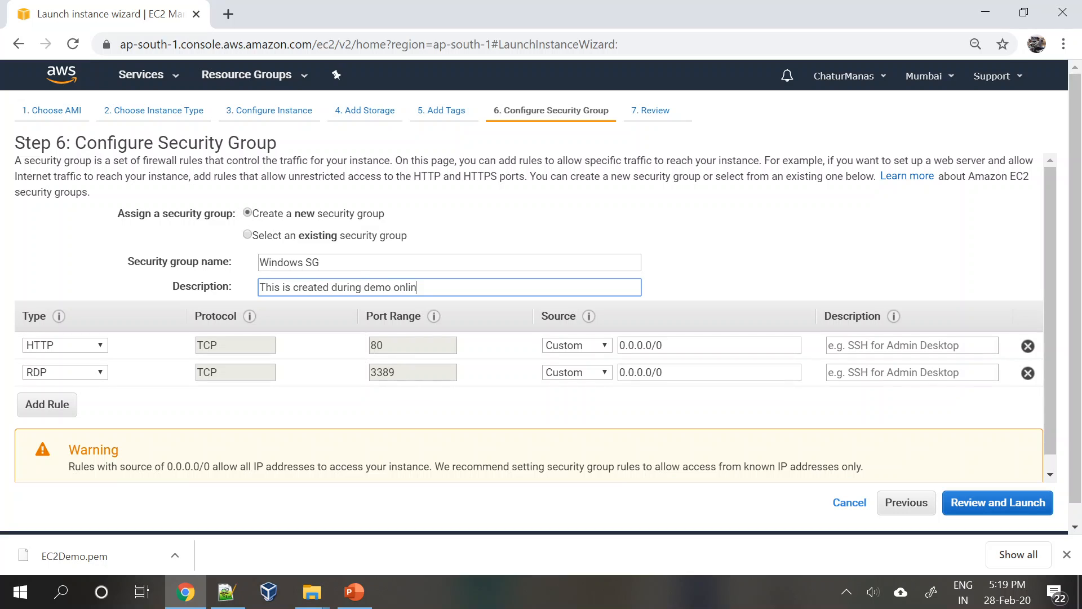
key(BackSpace)
key(BackSpace)
key(BackSpace)
key(BackSpace)
key(BackSpace)
text(online)
click(1027, 346)
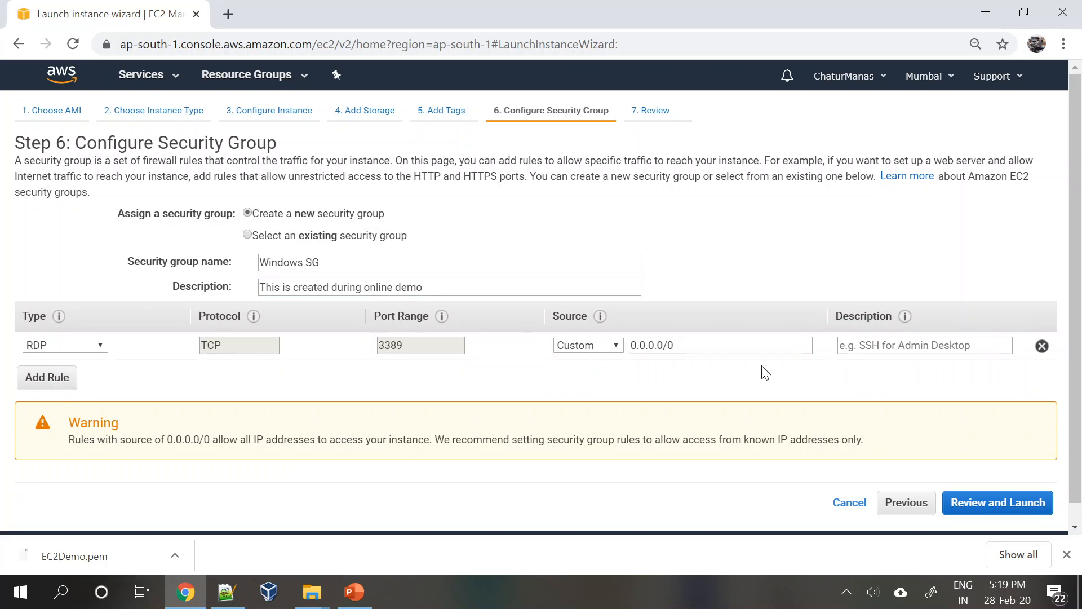
Step: Add another security group rule, look through the available rule types and remove the rule again
click(69, 388)
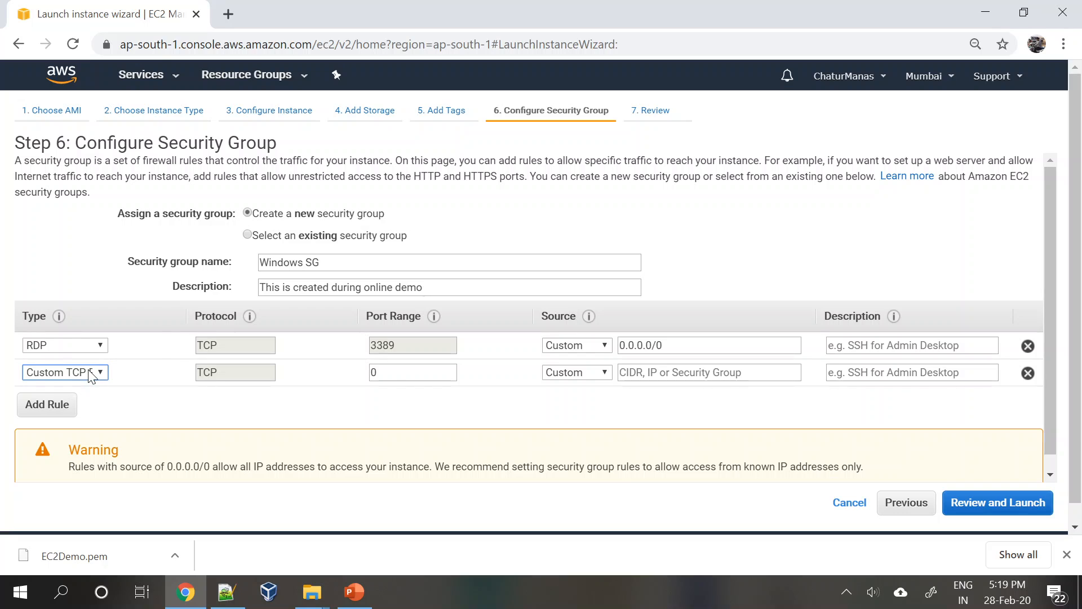
click(93, 372)
mouse_move(153, 128)
mouse_down()
mouse_move(152, 339)
mouse_move(141, 116)
mouse_up()
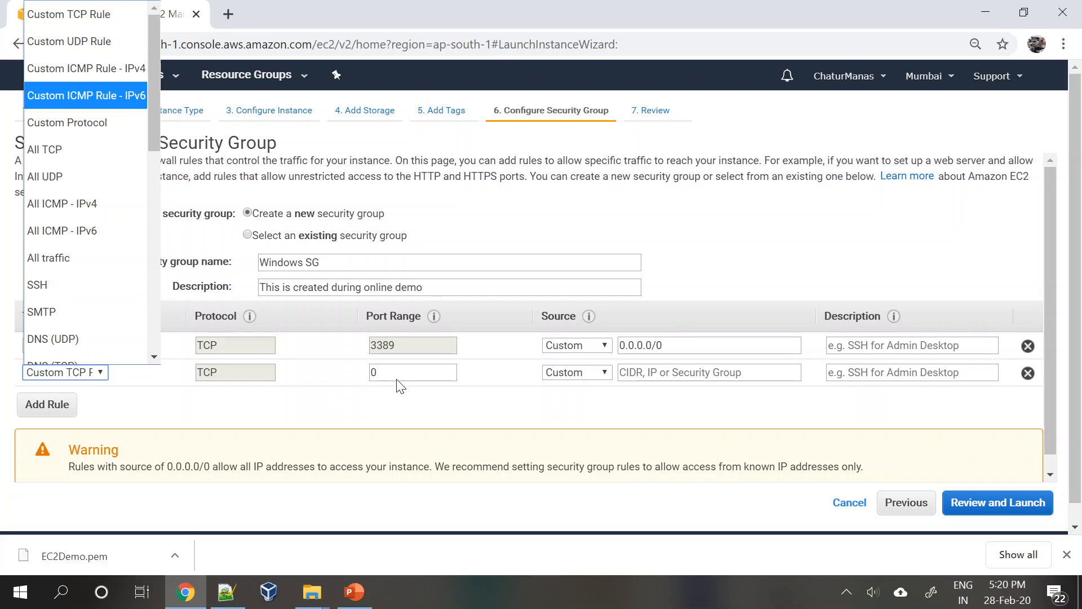
click(354, 406)
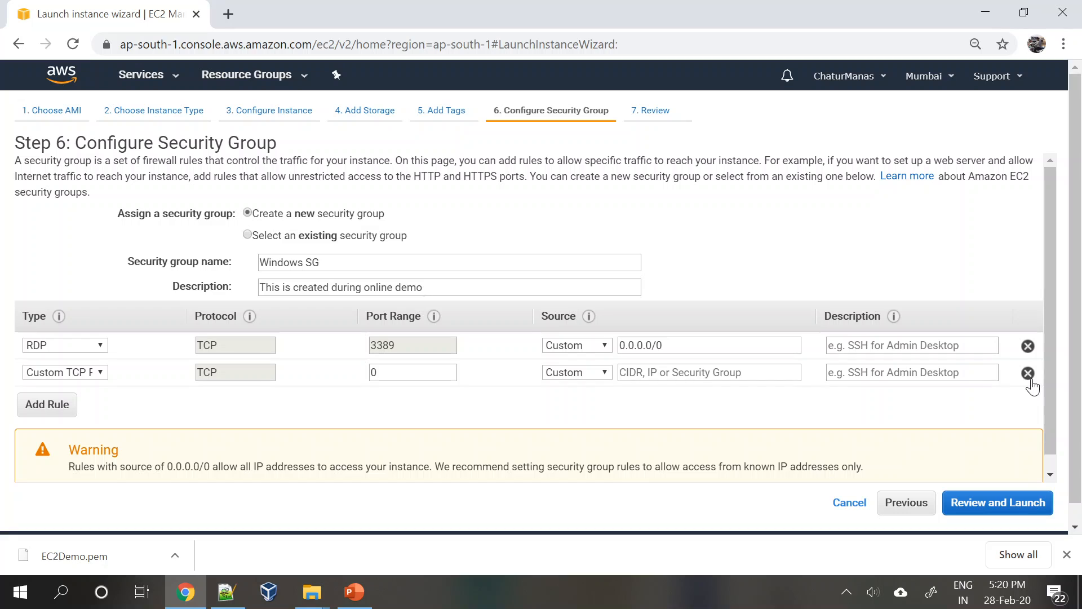
click(1028, 373)
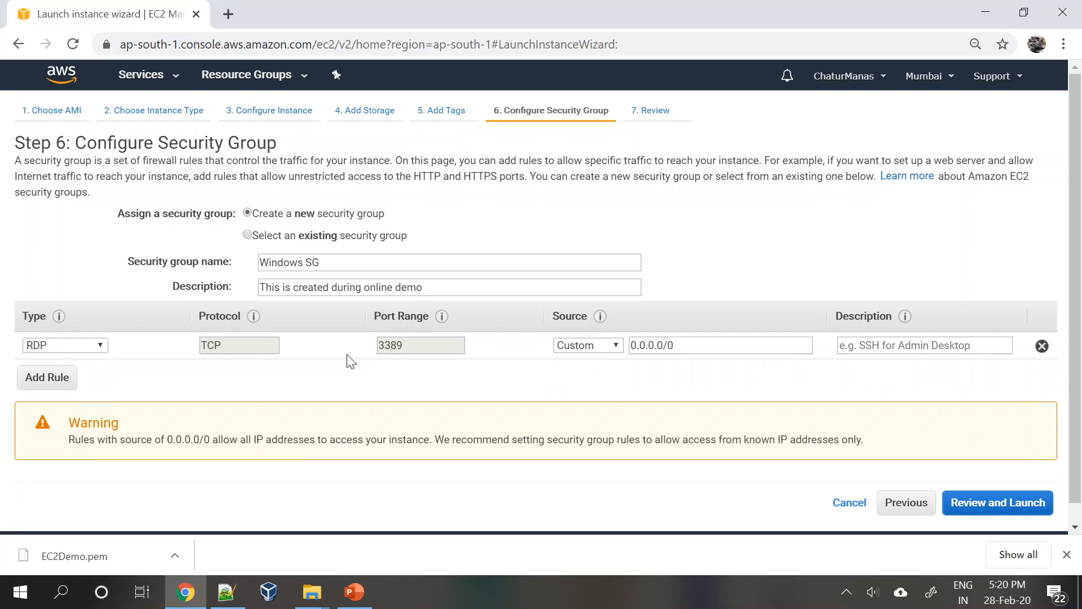
Step: Continue to the review, check the instance launch details and start the launch to reach the key pair selection
click(1039, 510)
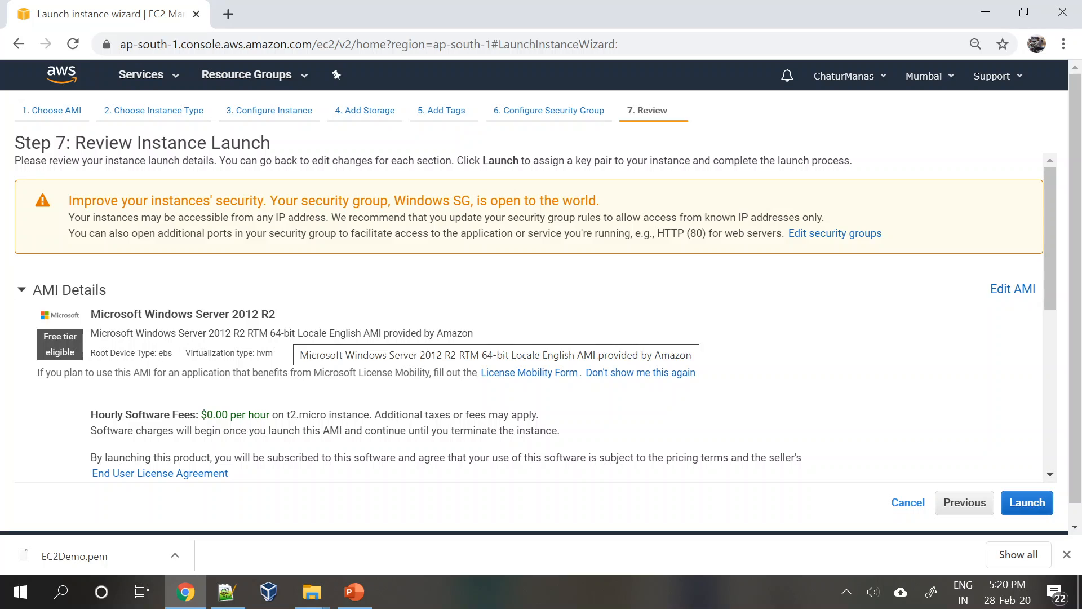
scroll(294, 333, down, 6)
scroll(293, 332, up, 6)
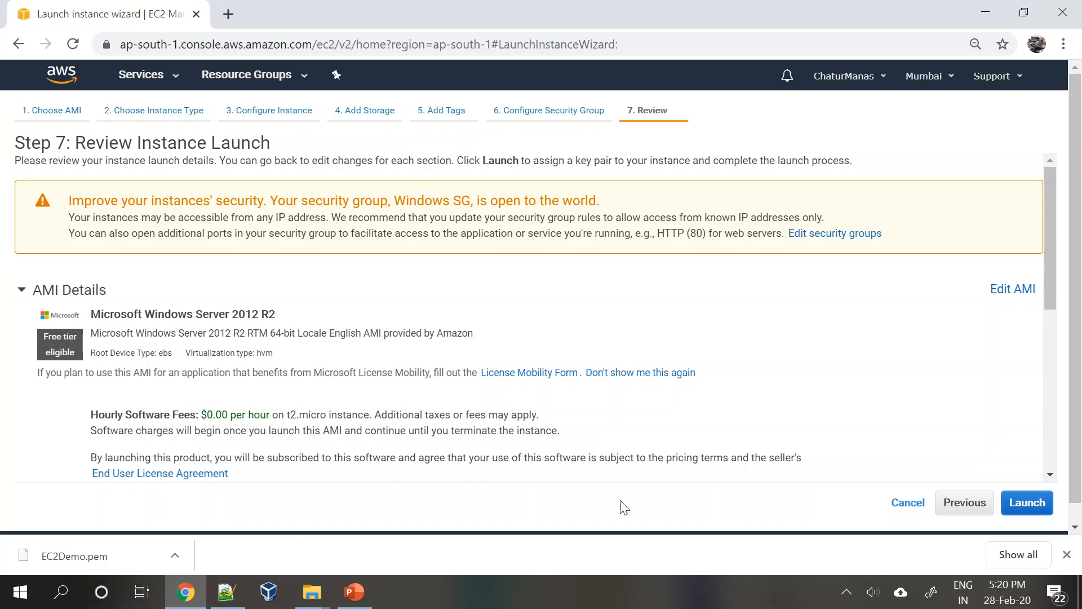
click(1023, 504)
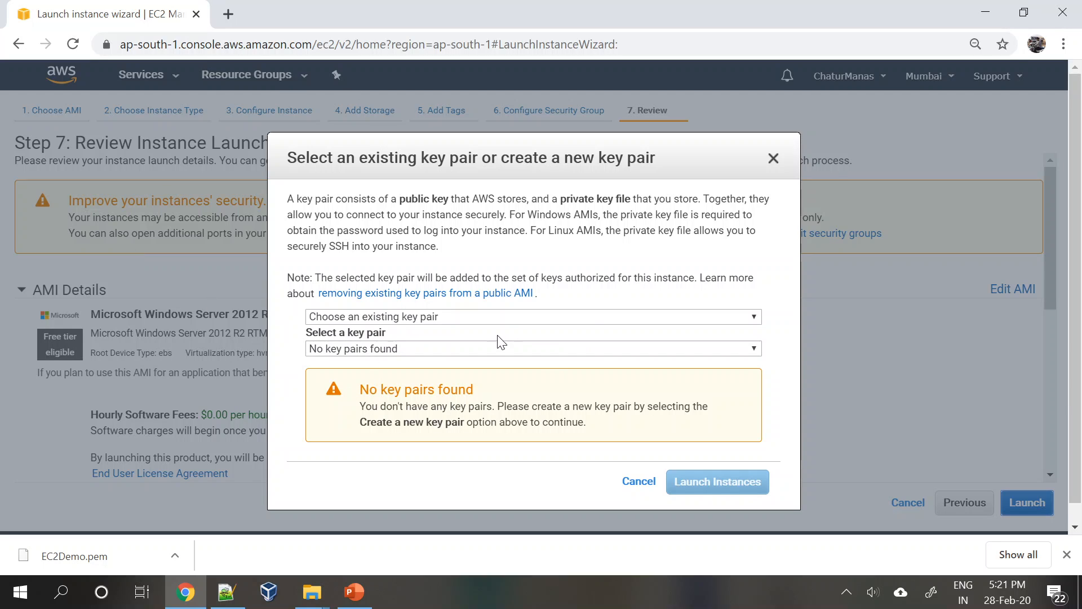
Step: Check for existing key pairs, choose to create a new one named EC2KeyPair and download it
click(466, 350)
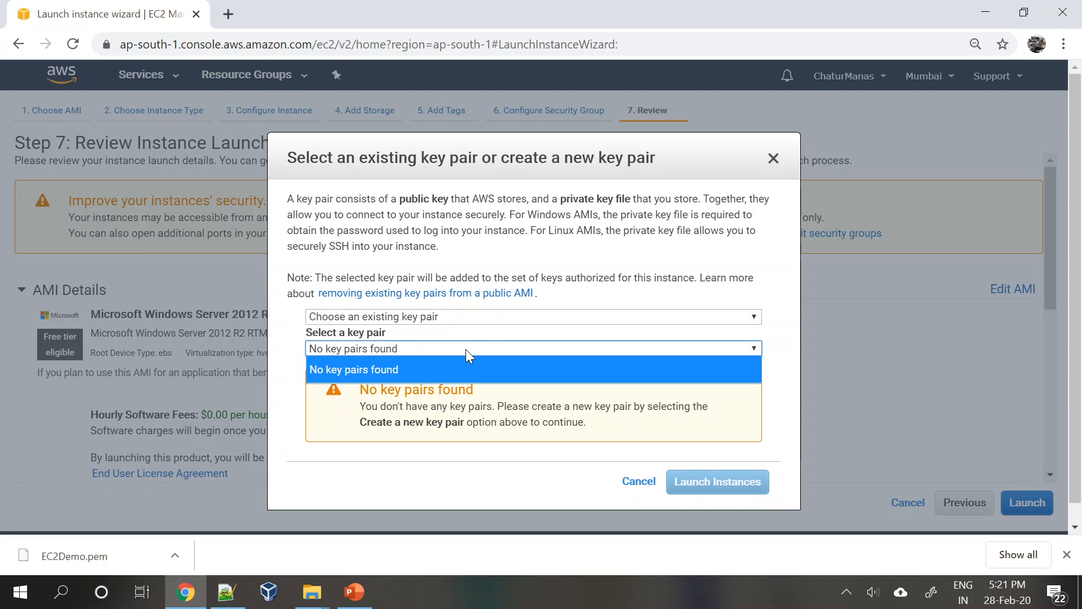
click(442, 316)
click(402, 366)
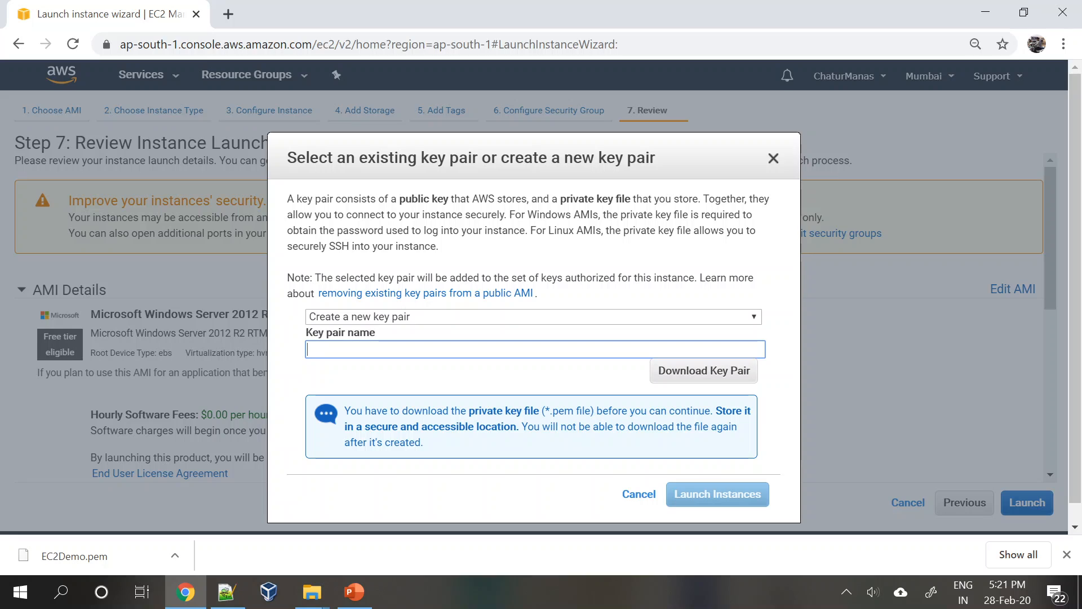
text(EC2KeyPair)
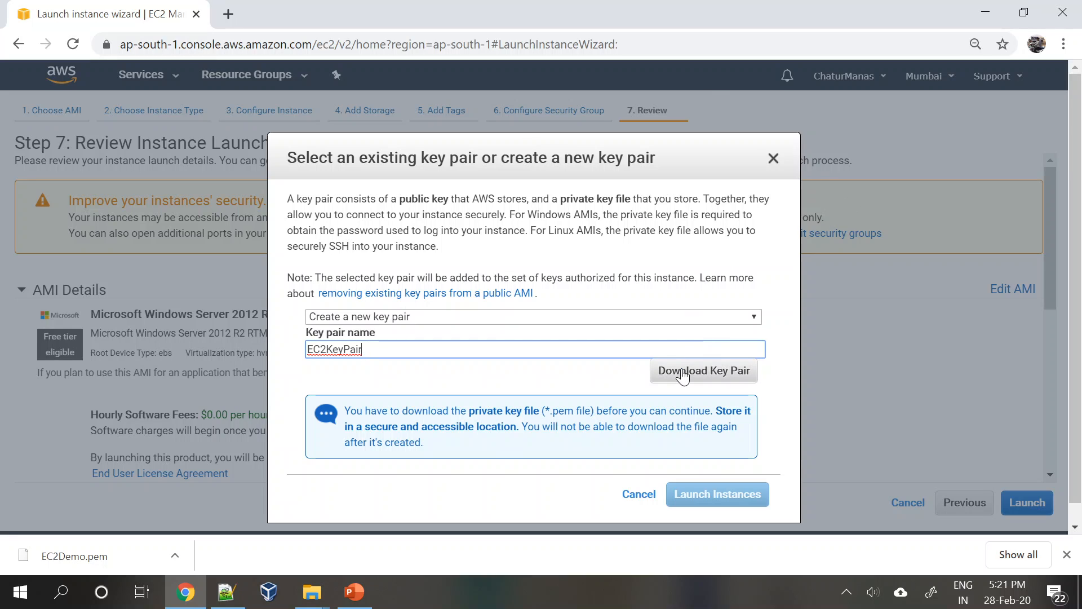
key(Left)
key(Left)
key(Left)
key(Left)
click(697, 376)
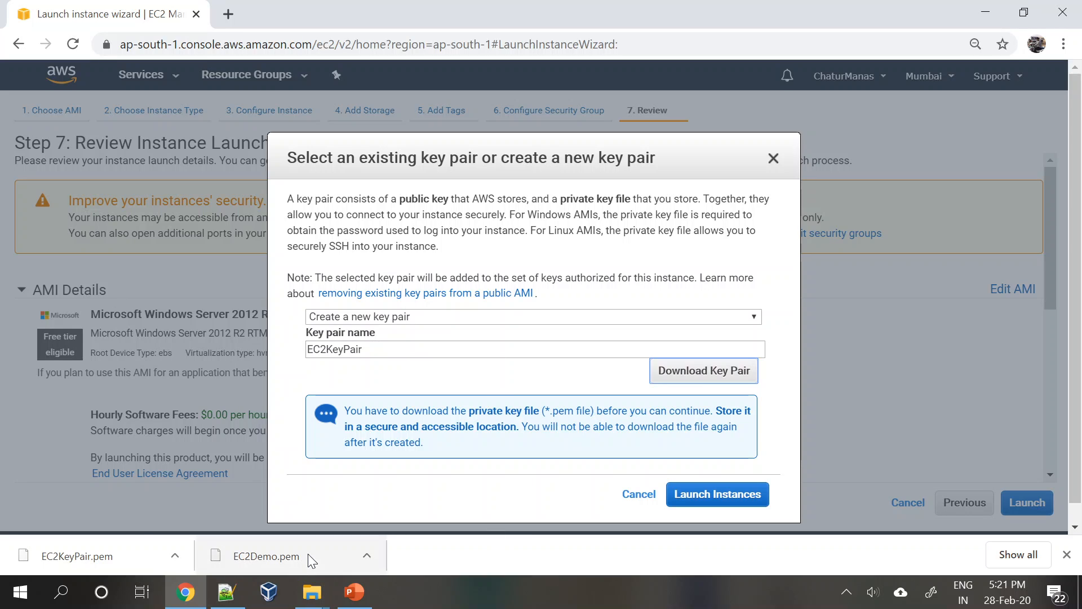
Step: Show the downloaded EC2KeyPair.pem in its folder, then close that folder window
click(175, 556)
click(214, 501)
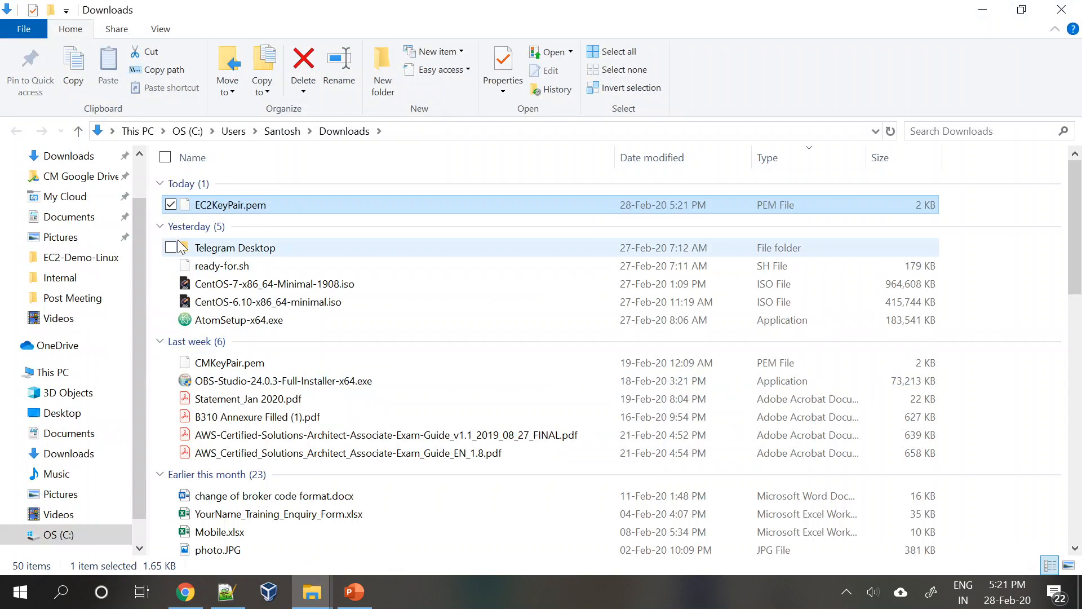
click(1062, 9)
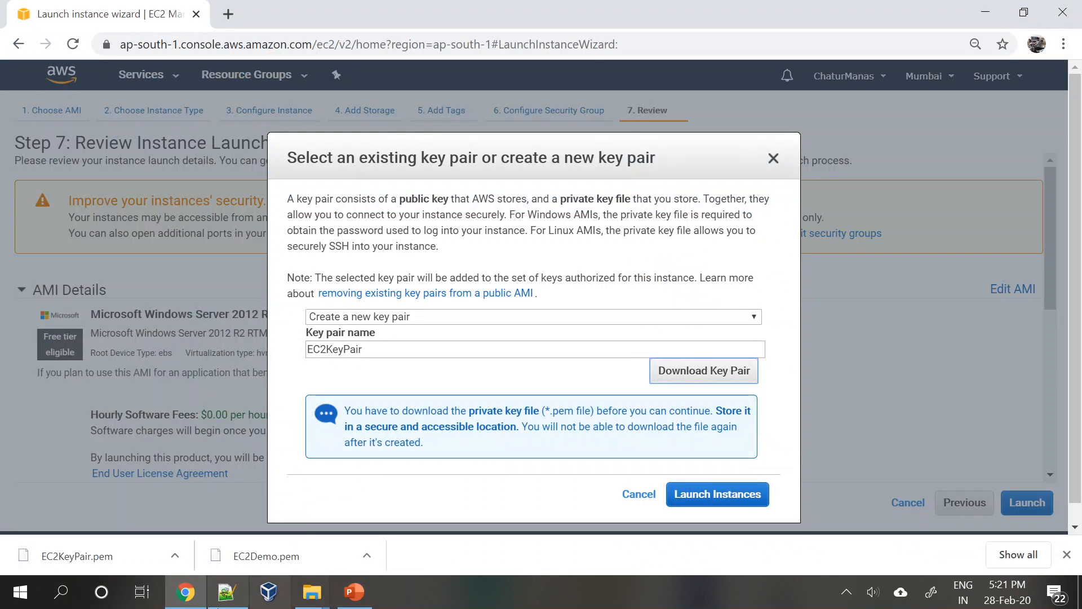
Step: Copy EC2KeyPair.pem from the Downloads folder in File Explorer into the EC2-Demo-Win folder
mouse_move(311, 591)
click(237, 536)
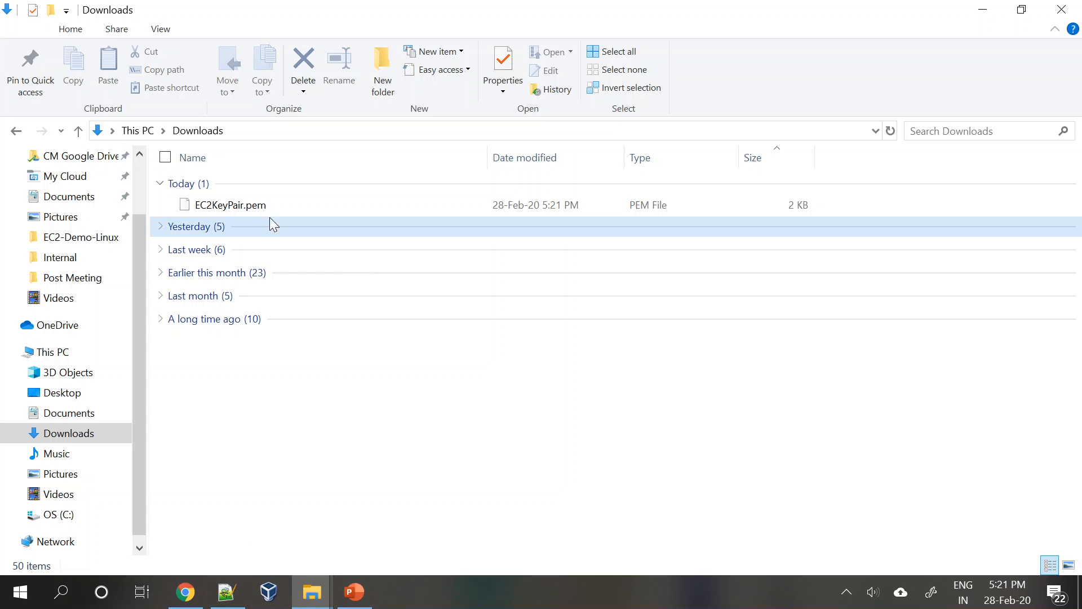
click(246, 207)
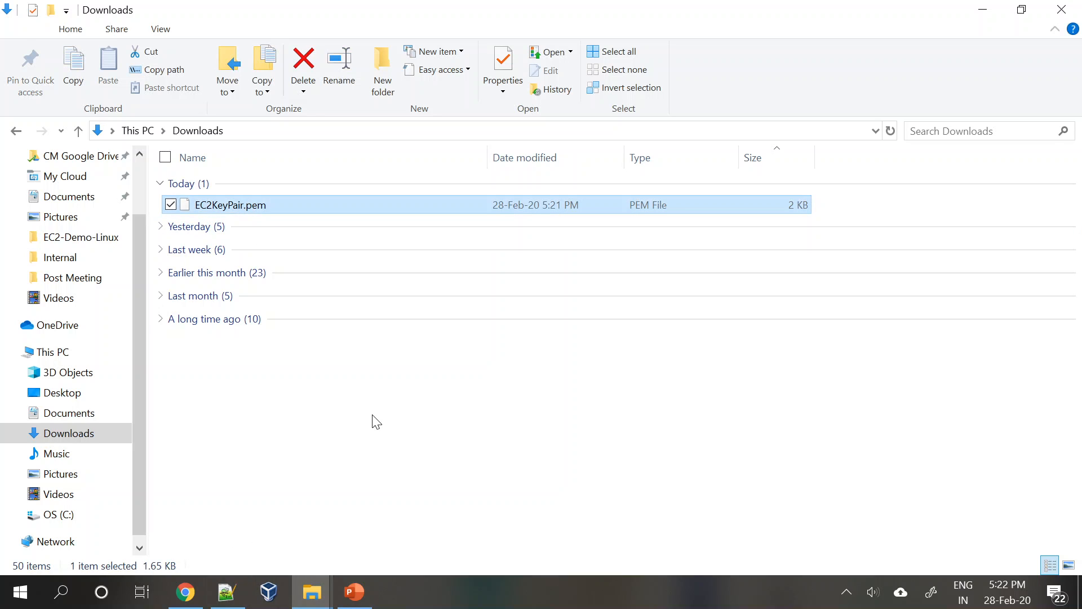
key(ctrl+c)
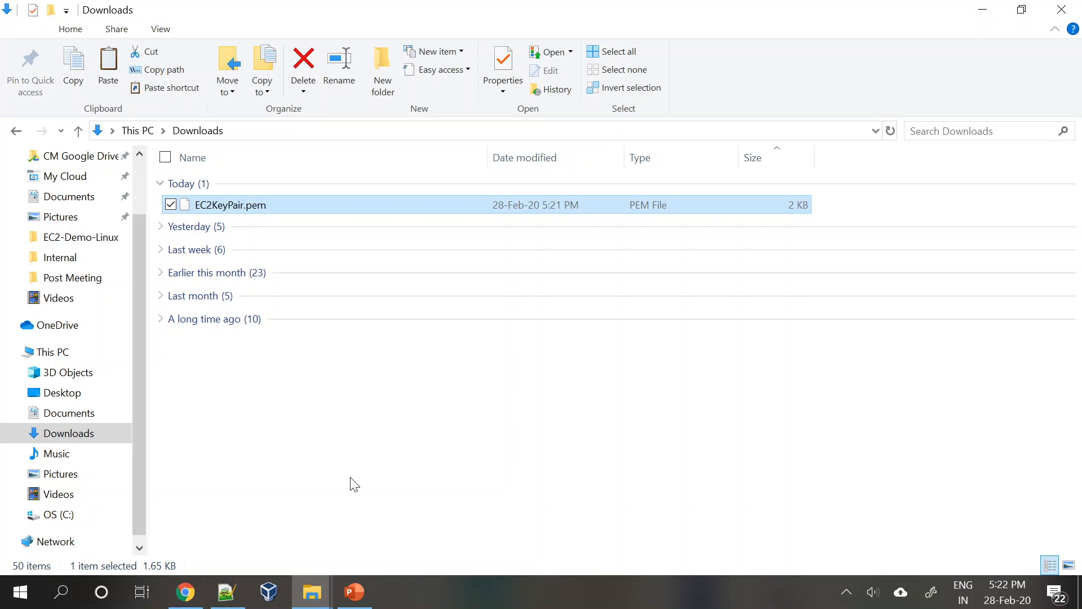
mouse_move(304, 597)
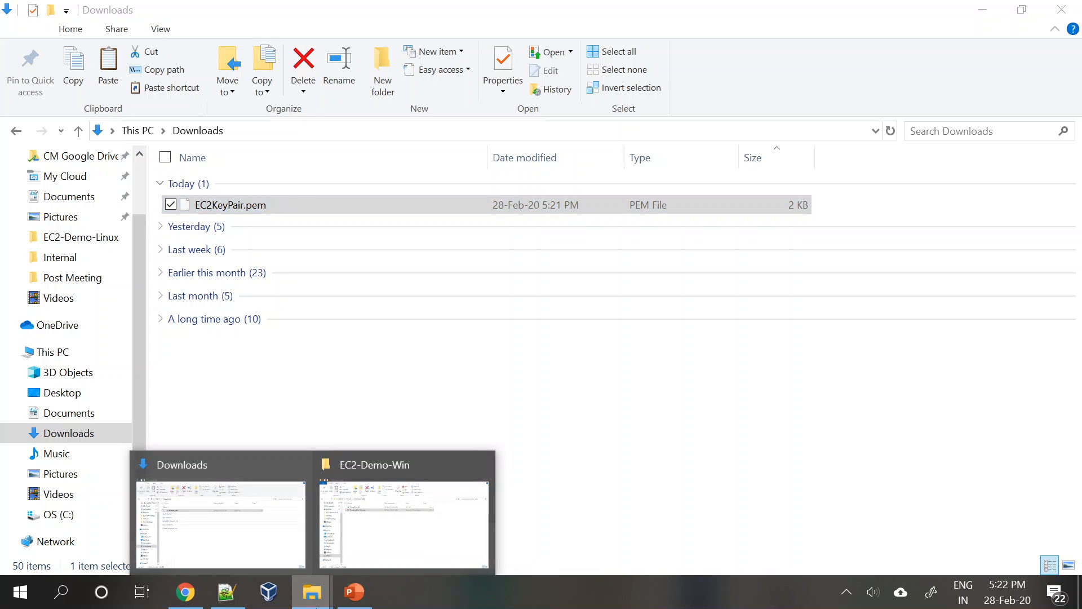
click(375, 551)
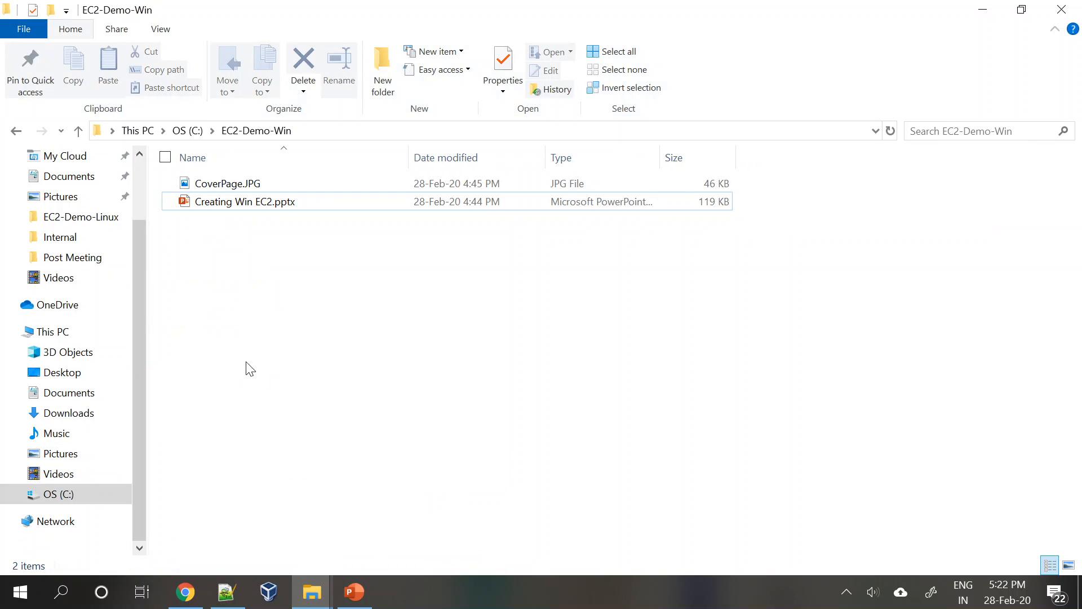
key(ctrl+v)
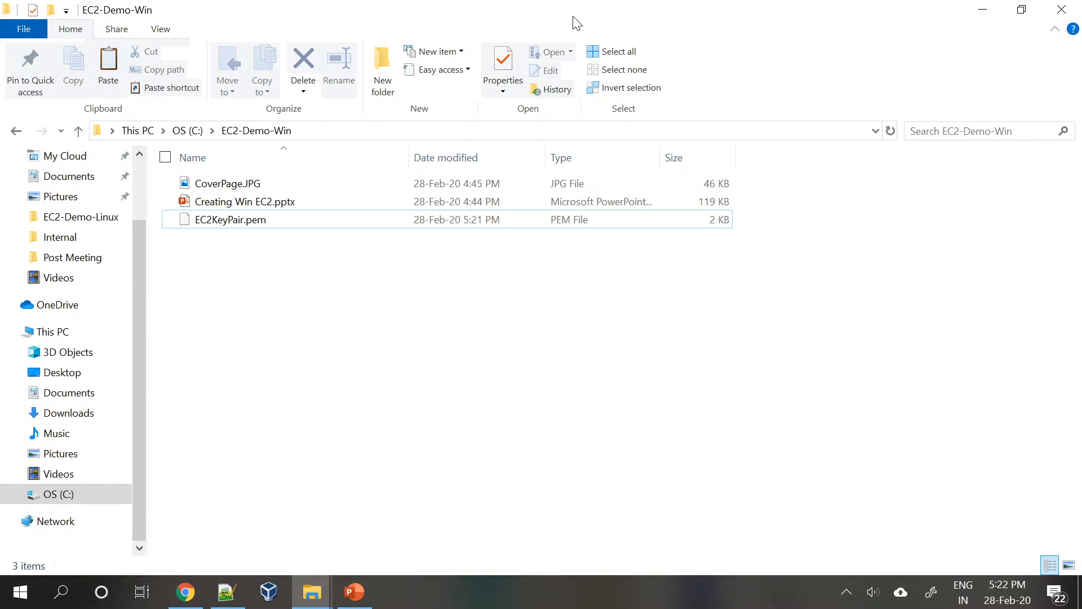
Step: Return to Chrome, launch the instance with the new key pair and open the launched instance from the launch status page
click(192, 598)
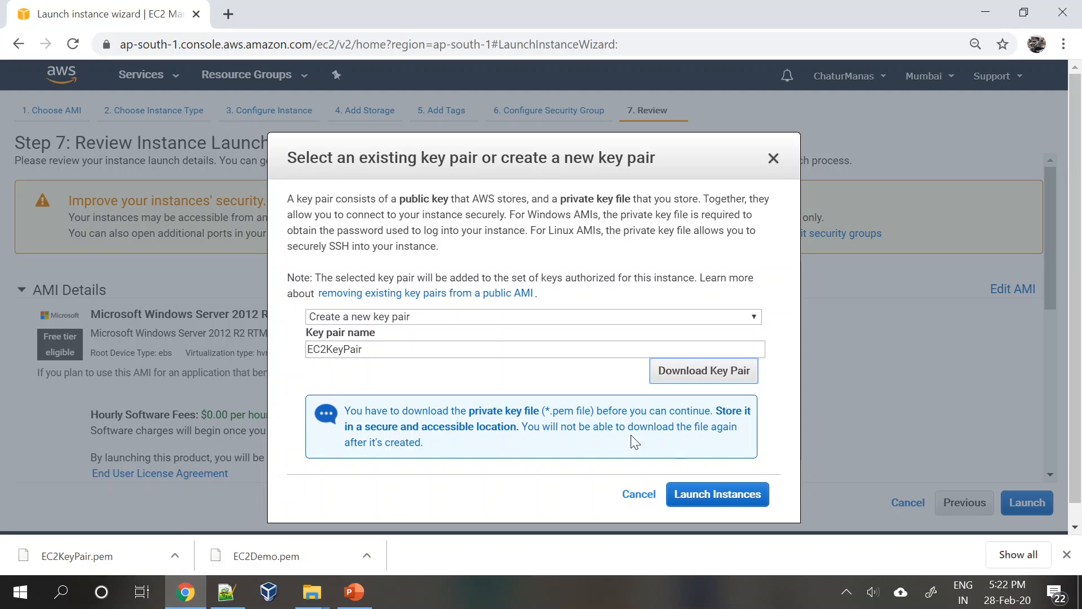
click(706, 498)
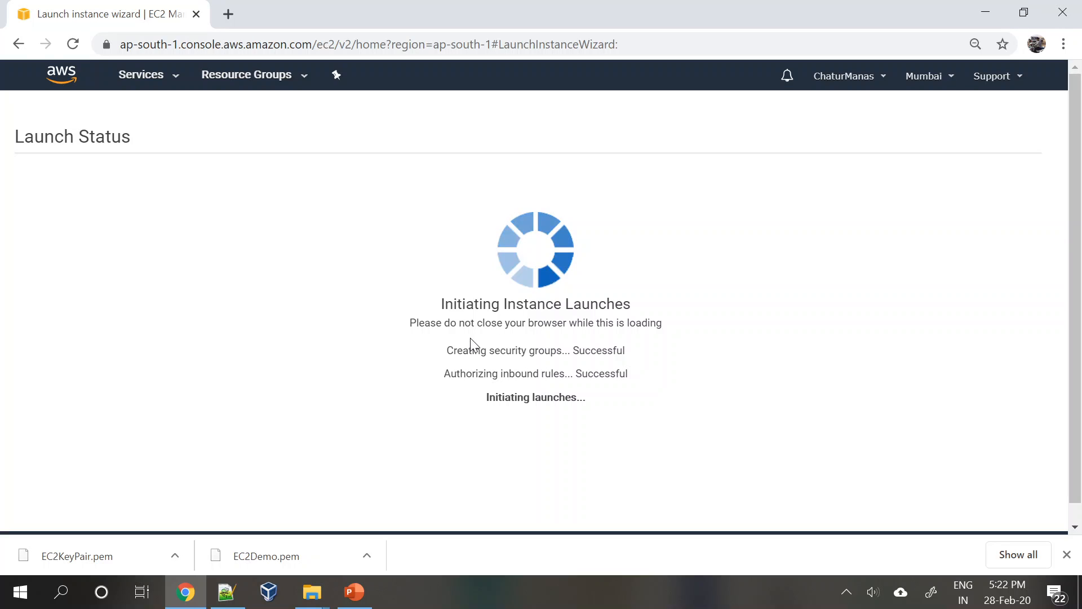
scroll(407, 356, down, 1)
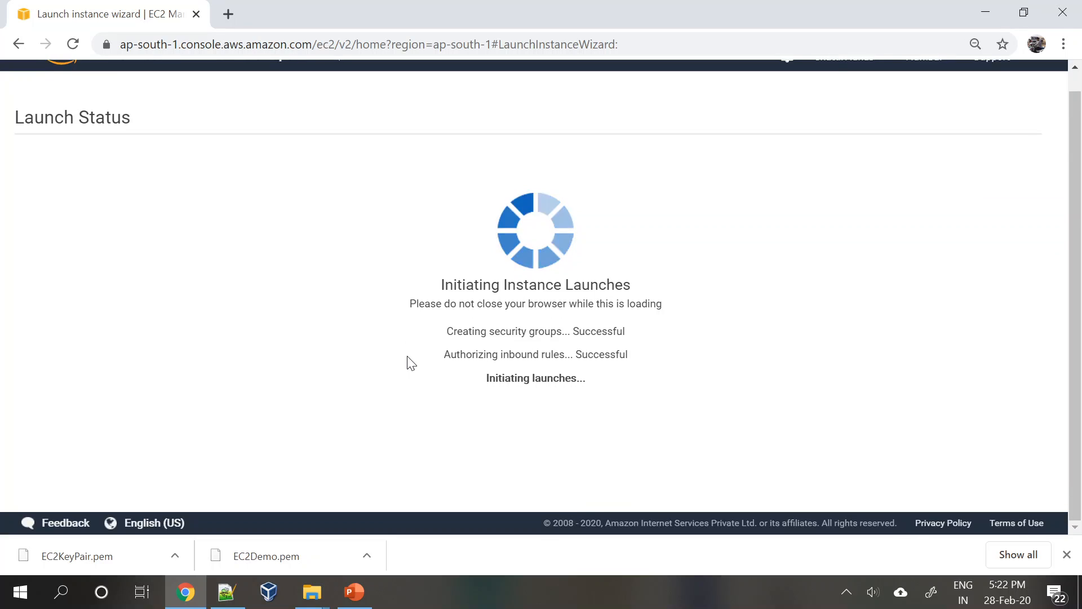
scroll(407, 356, up, 1)
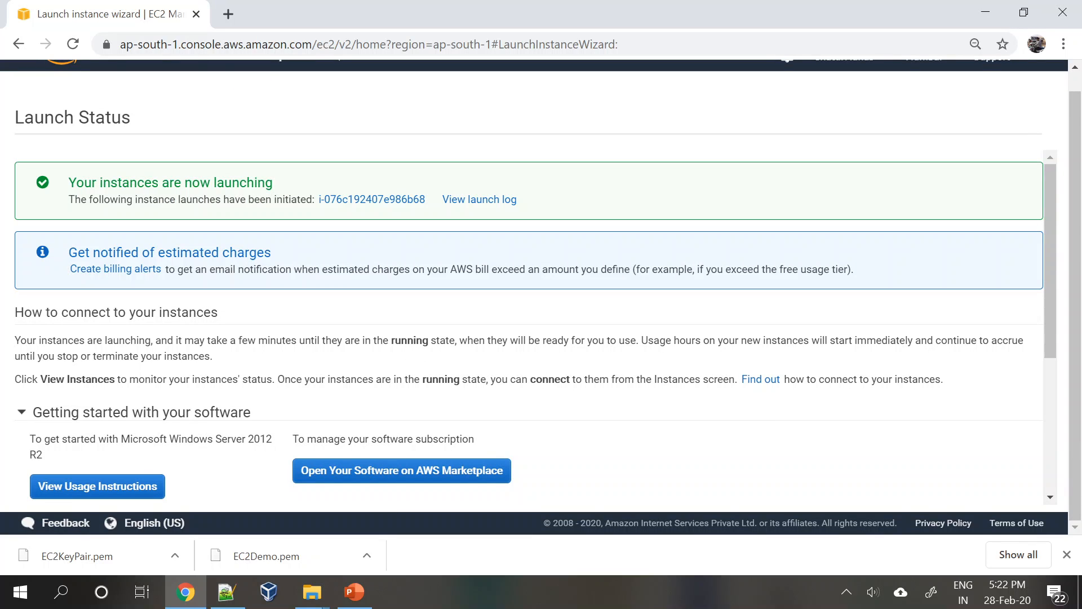
scroll(412, 332, up, 1)
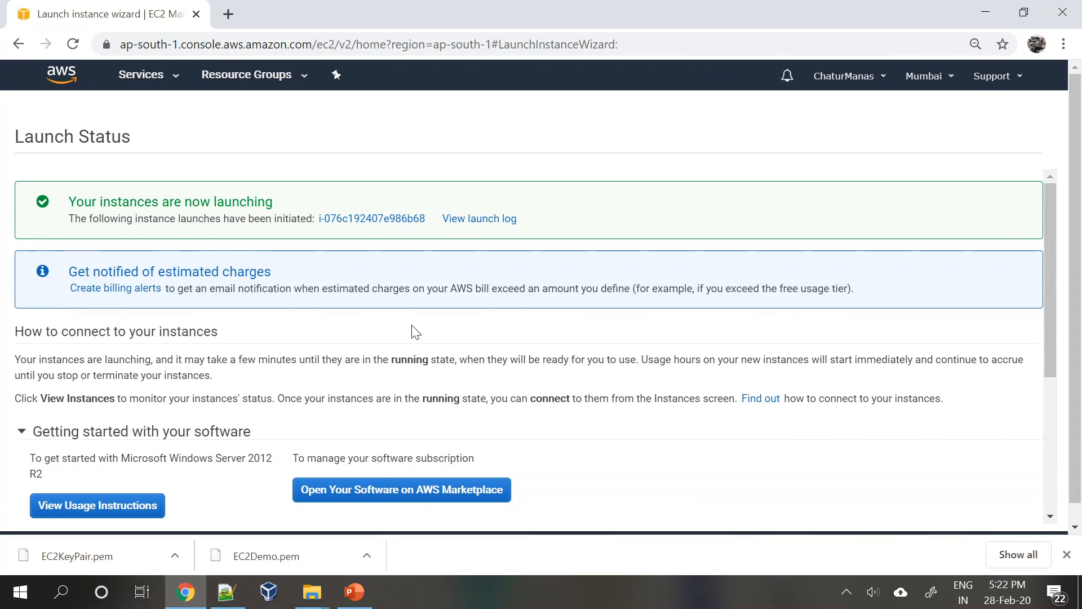
click(361, 220)
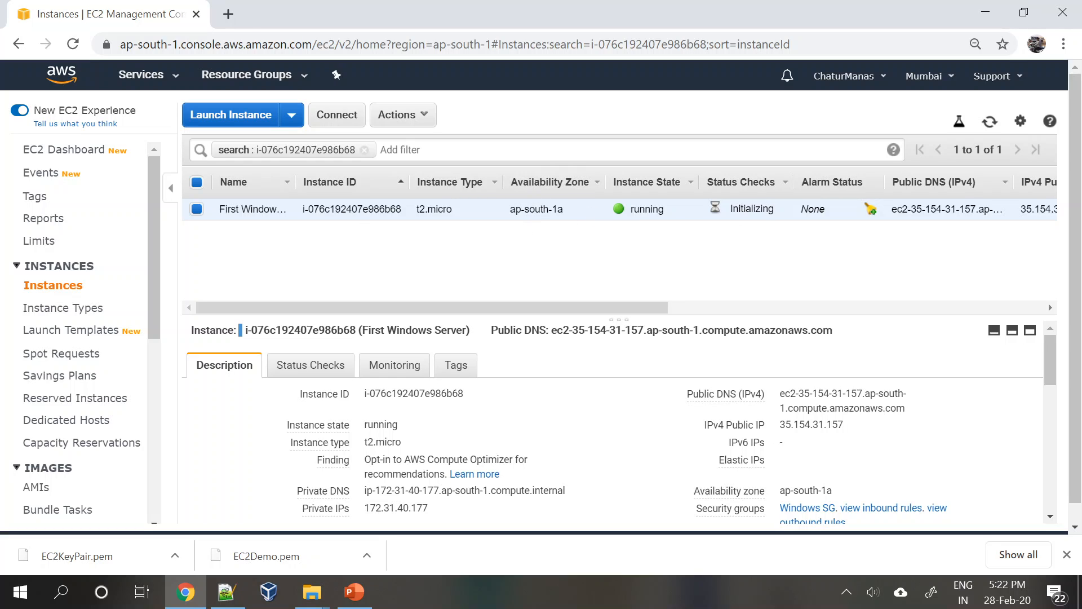
Step: Examine the new instance's availability zone, type, public IP and private IP, and enlarge the details pane
drag(515, 210, 543, 209)
click(571, 262)
double_click(440, 209)
click(919, 443)
mouse_move(785, 433)
click(855, 424)
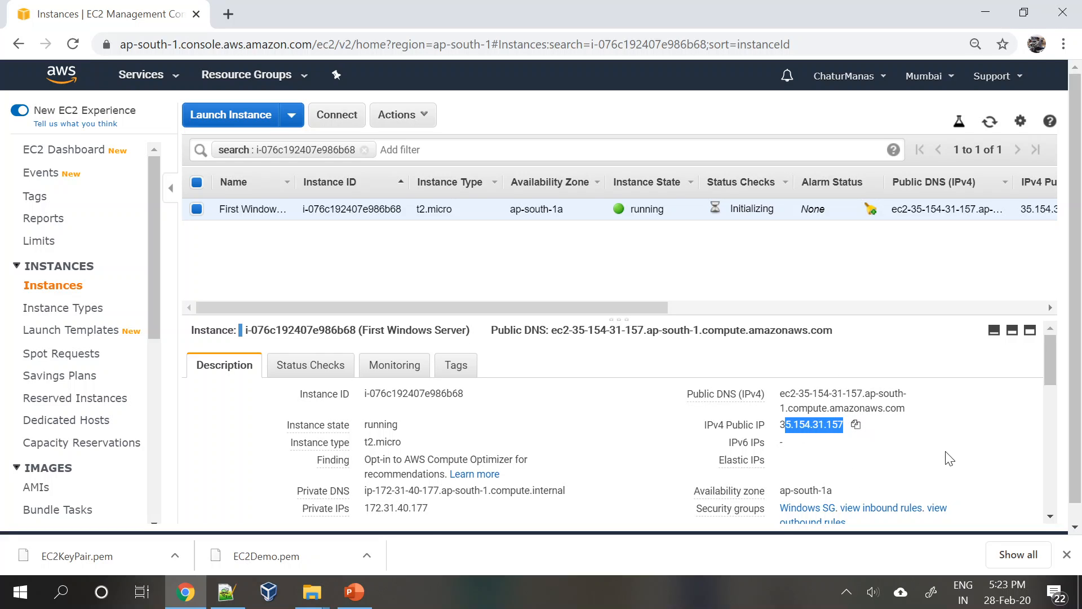
scroll(417, 442, down, 2)
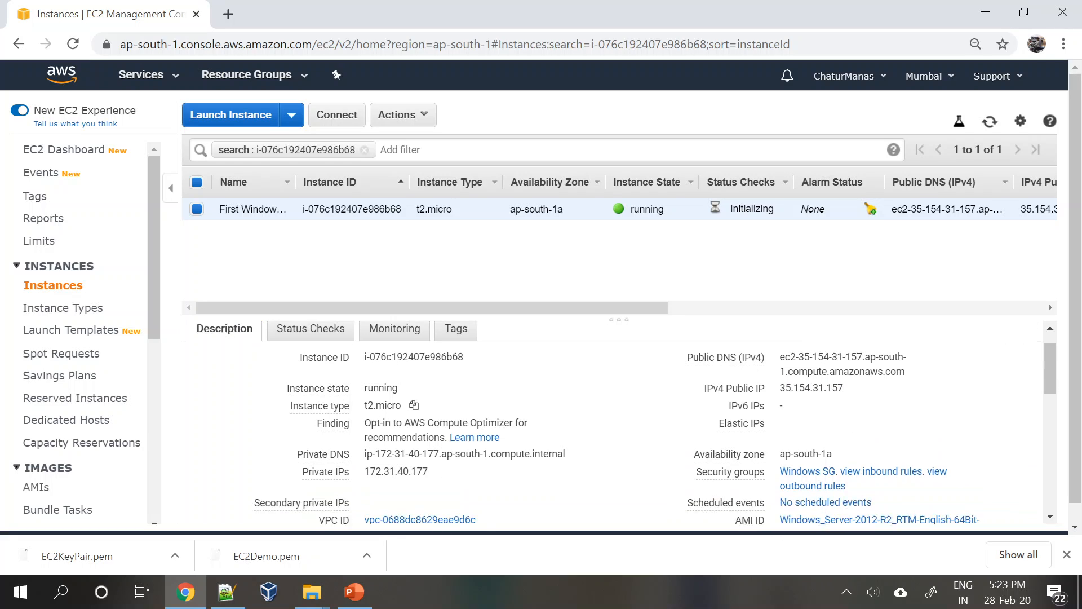
click(441, 424)
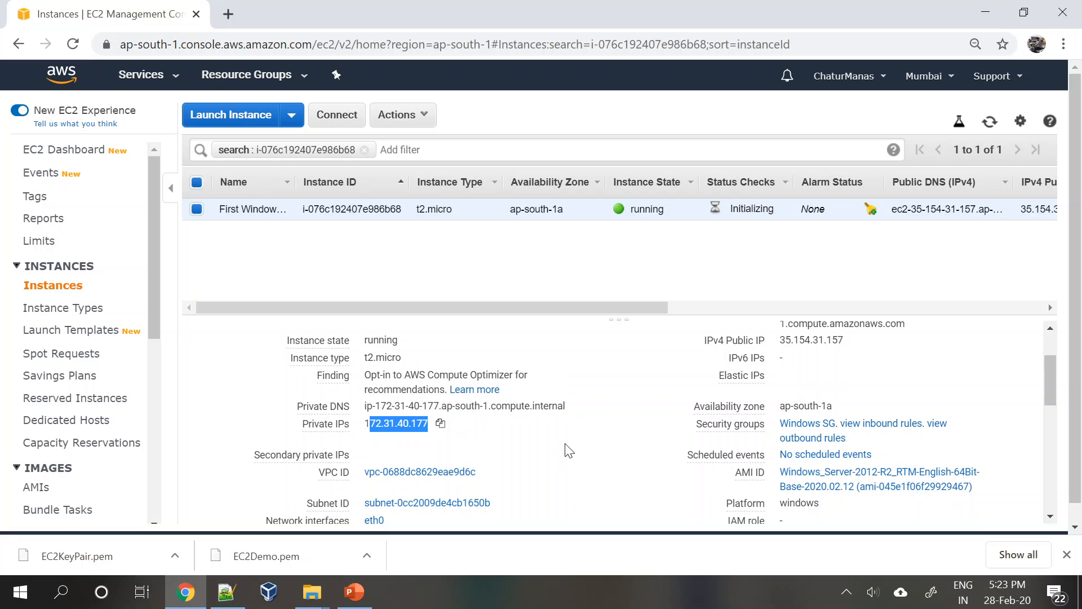
scroll(463, 470, up, 2)
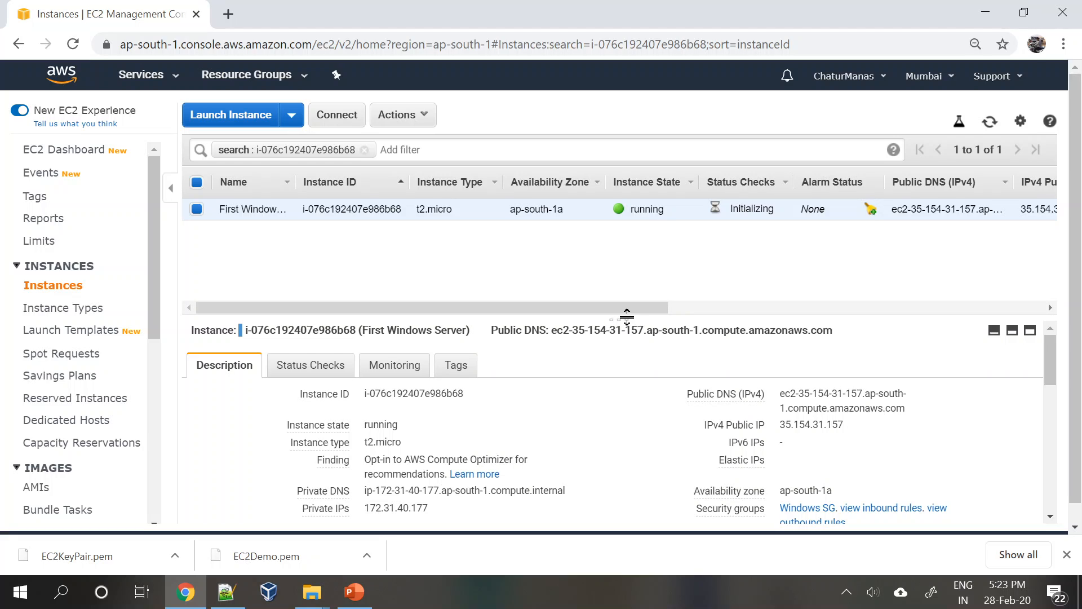
drag(623, 316, 631, 287)
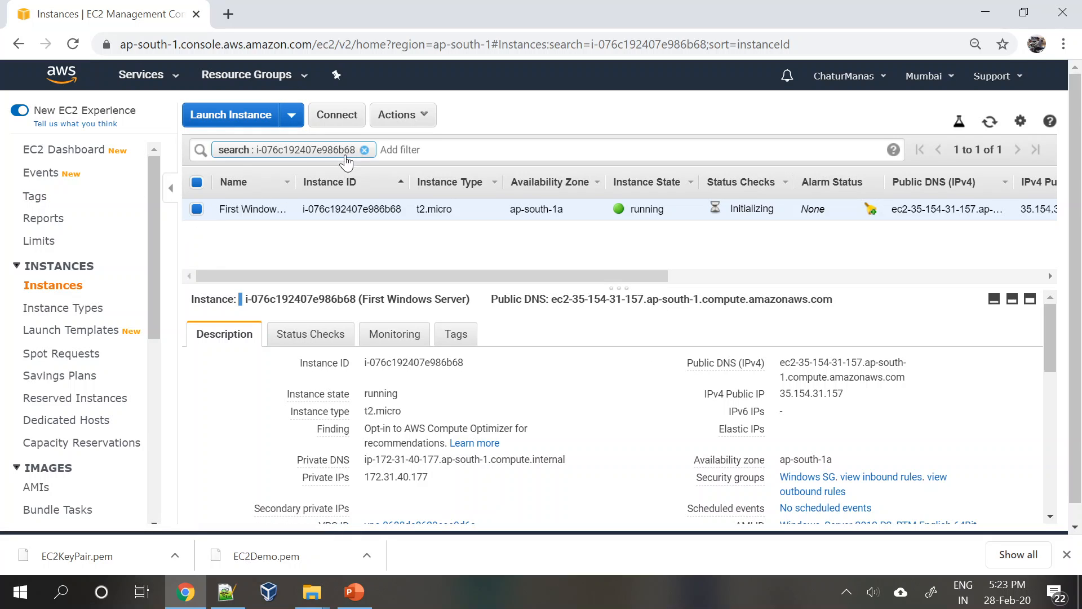
Step: Retrieve the instance's Windows administrator password by decrypting it with EC2KeyPair.pem from the EC2-Demo-Win folder on C:
click(426, 116)
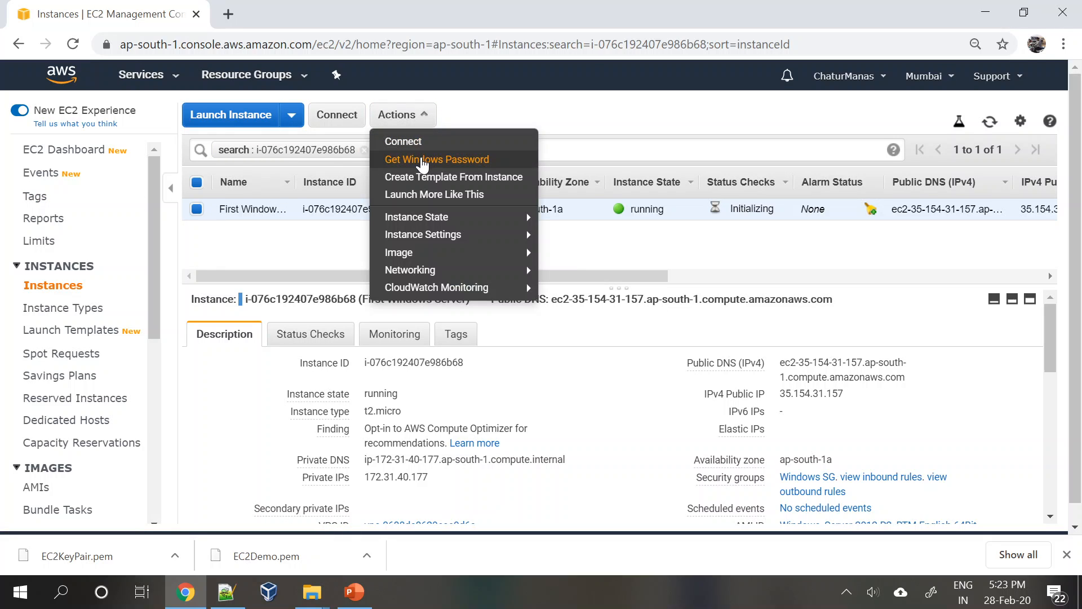
click(423, 163)
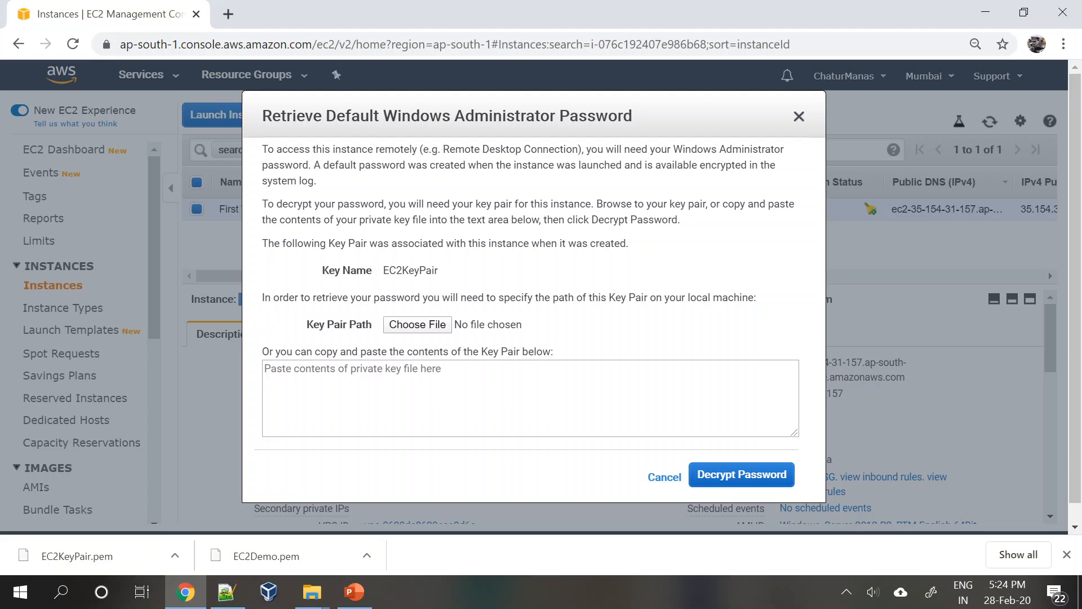
click(441, 326)
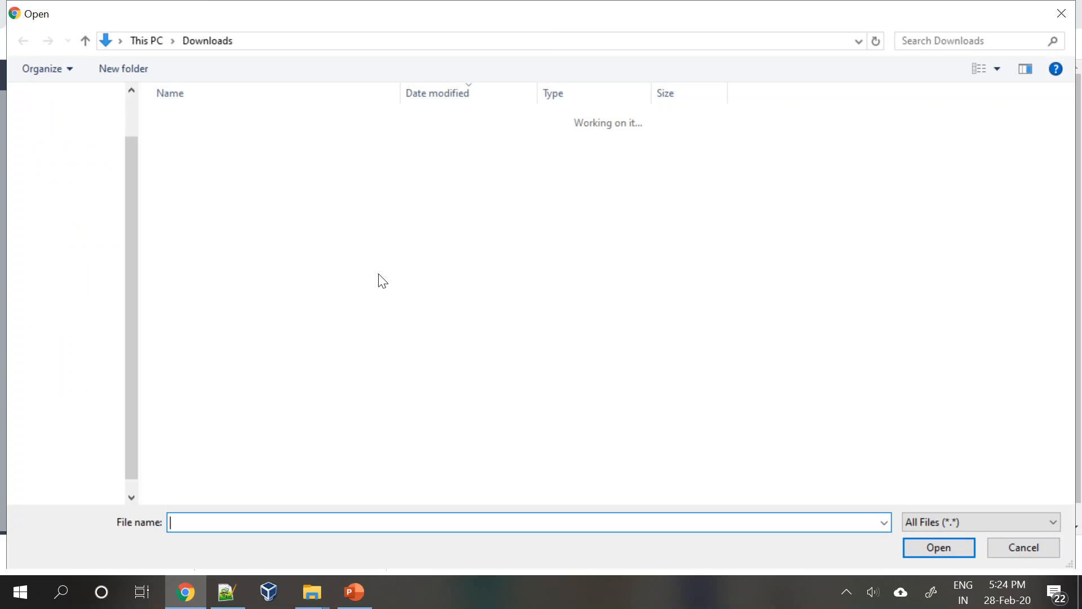
click(68, 470)
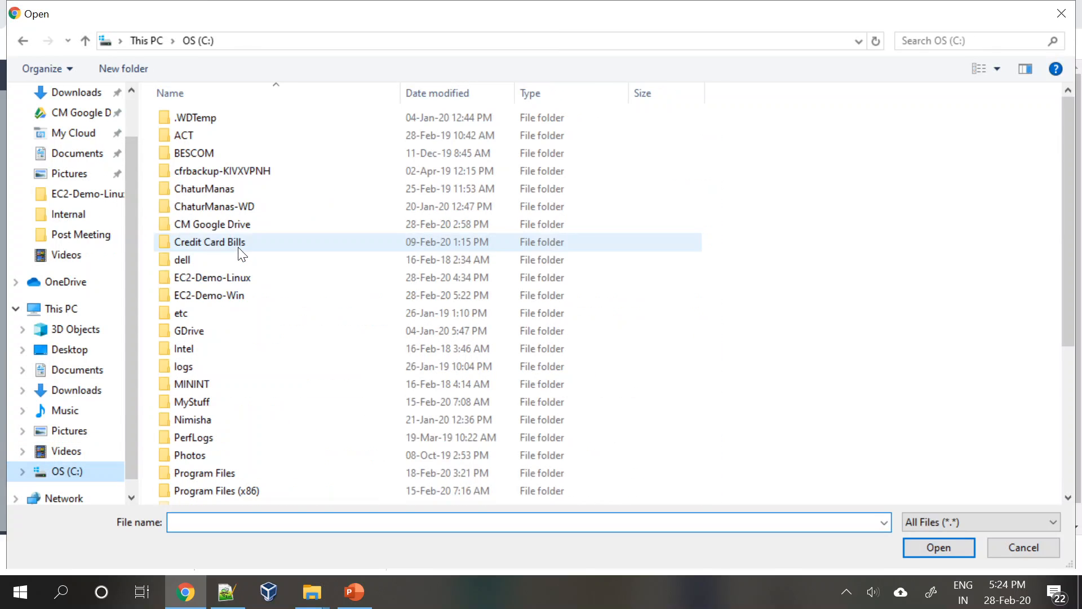
click(198, 224)
key(e)
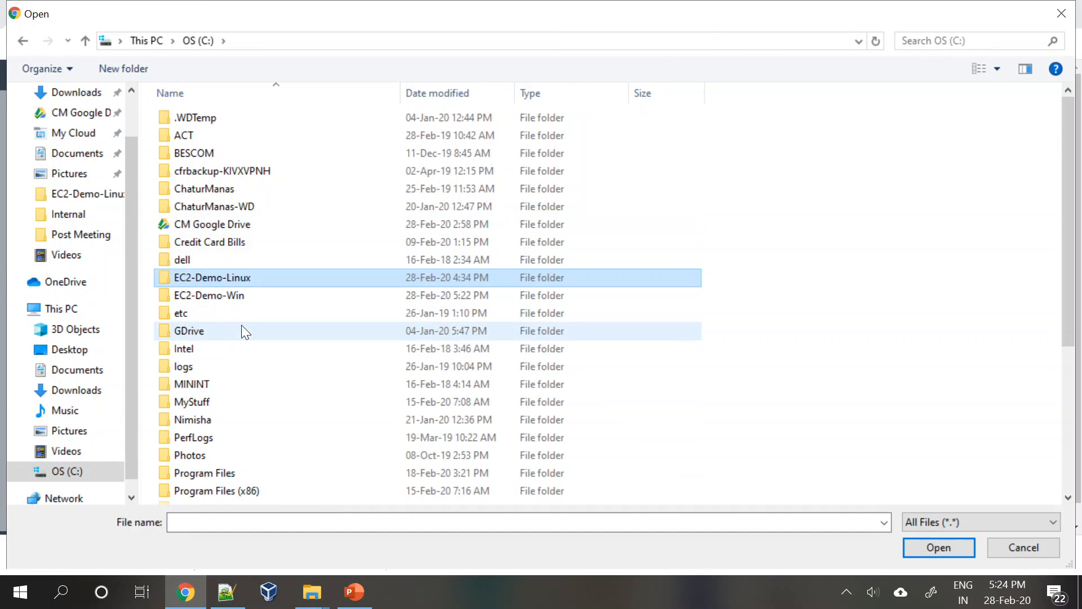
double_click(198, 289)
click(228, 153)
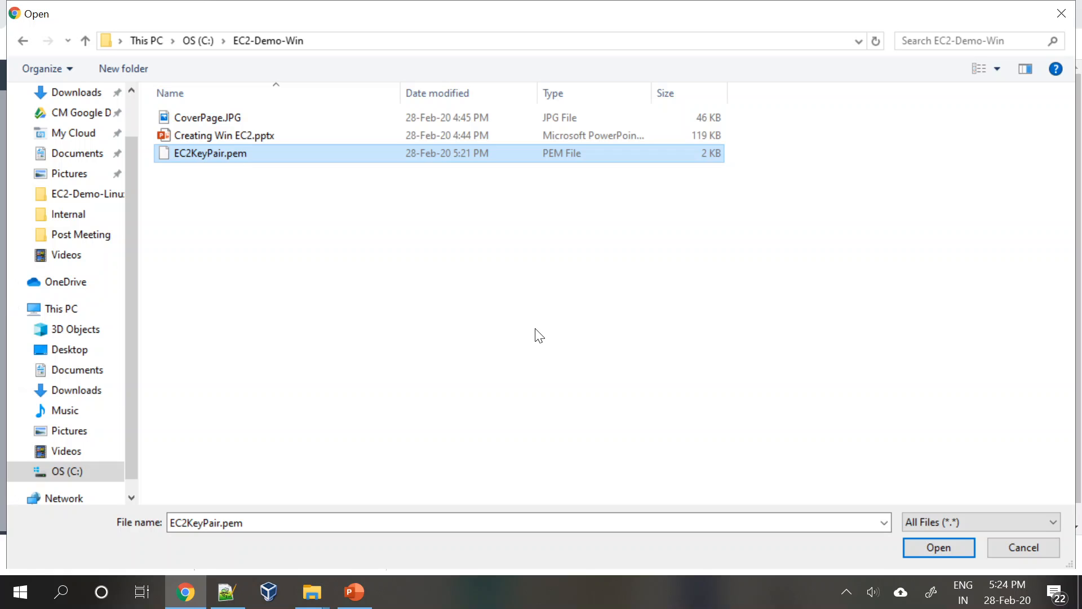
click(918, 551)
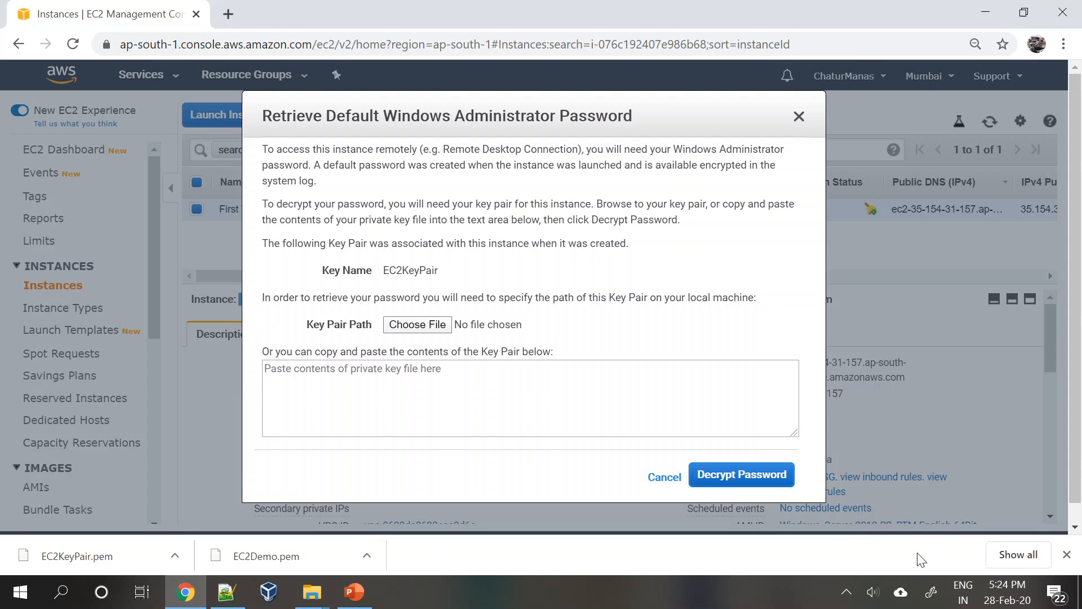
click(758, 484)
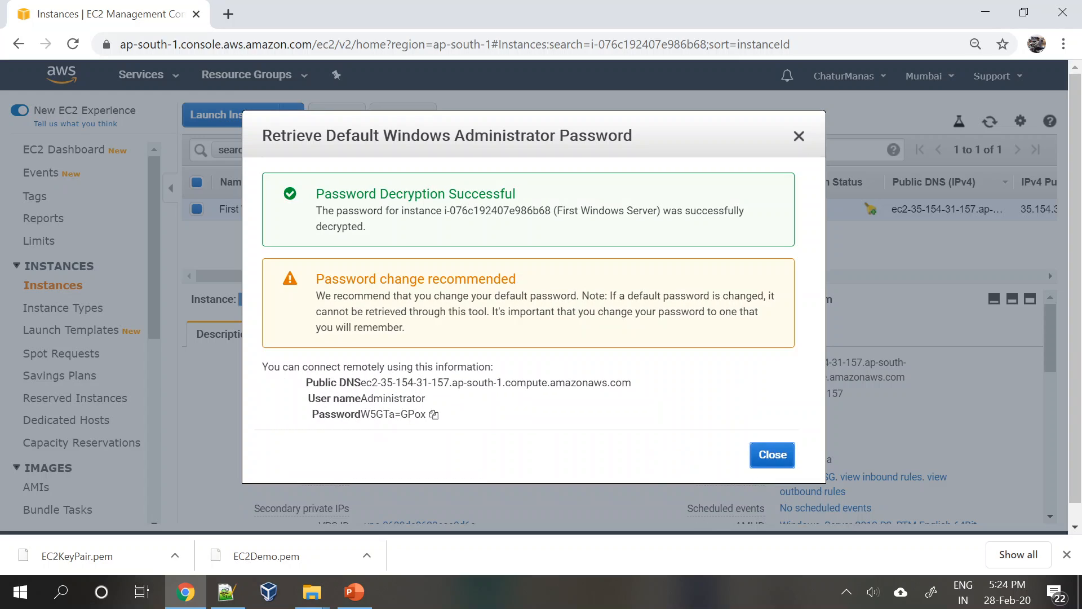
Step: Copy the decrypted administrator password into a new Notepad document and close the password retrieval dialog
click(434, 417)
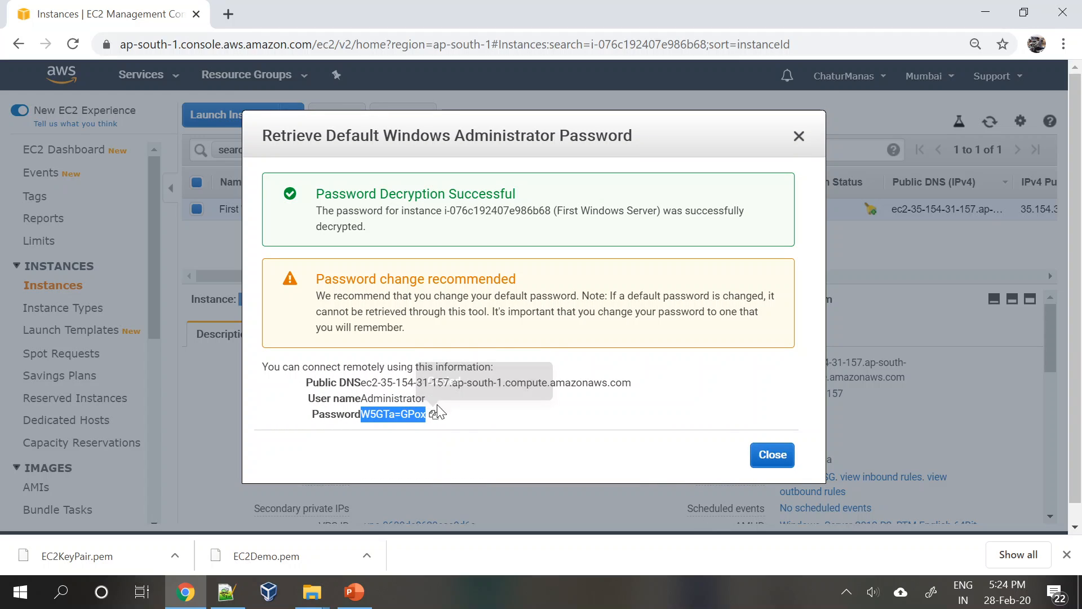
key(super+r)
text(notepad)
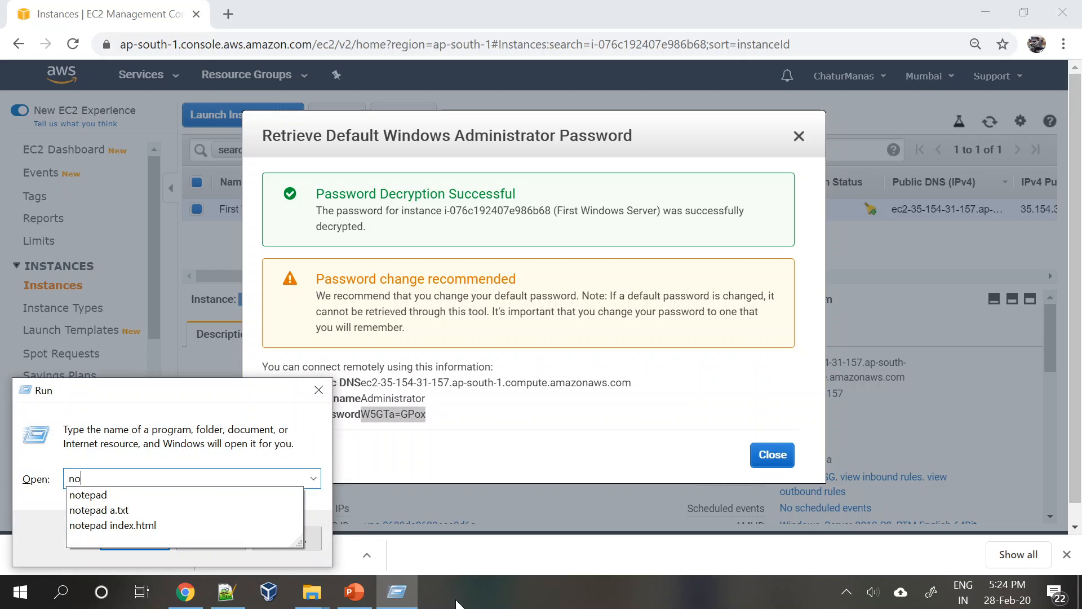
key(Return)
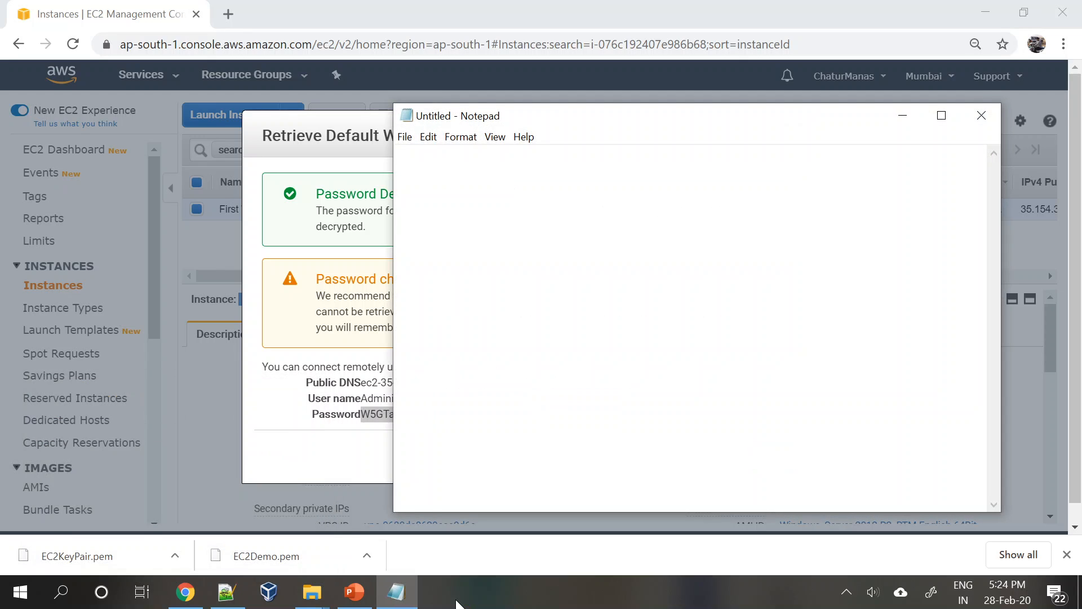
key(ctrl+v)
click(369, 124)
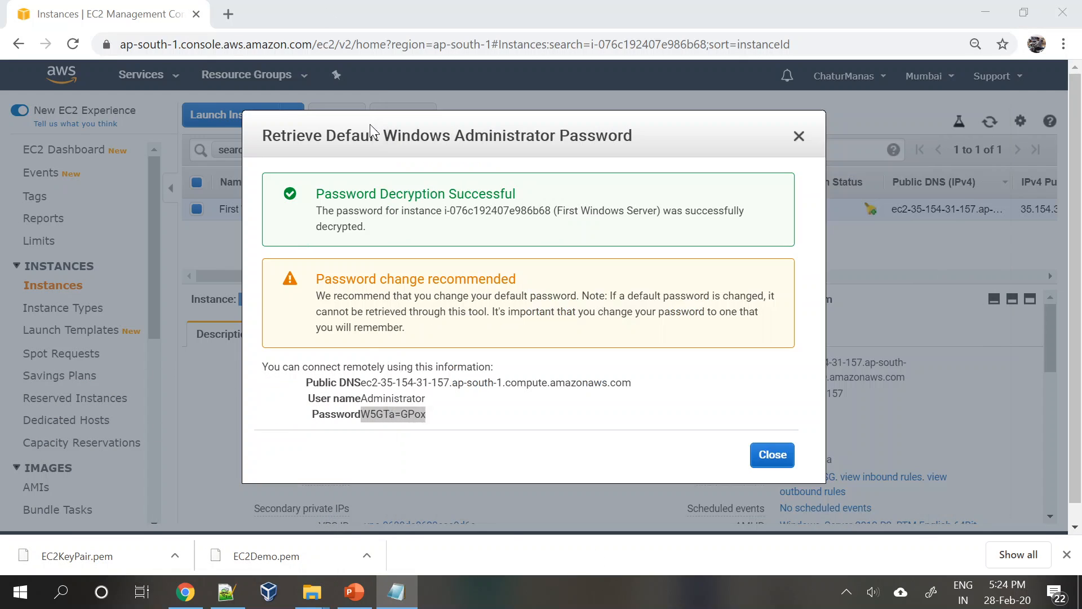
click(771, 456)
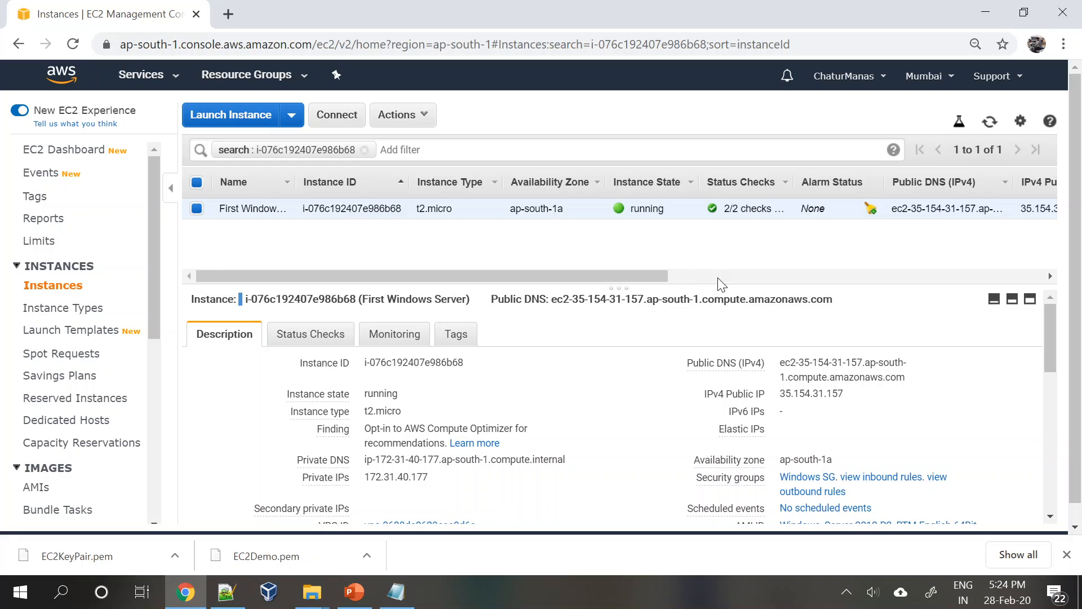
Step: Run mstsc to open Remote Desktop Connection and reposition its window over the instance details
key(super+r)
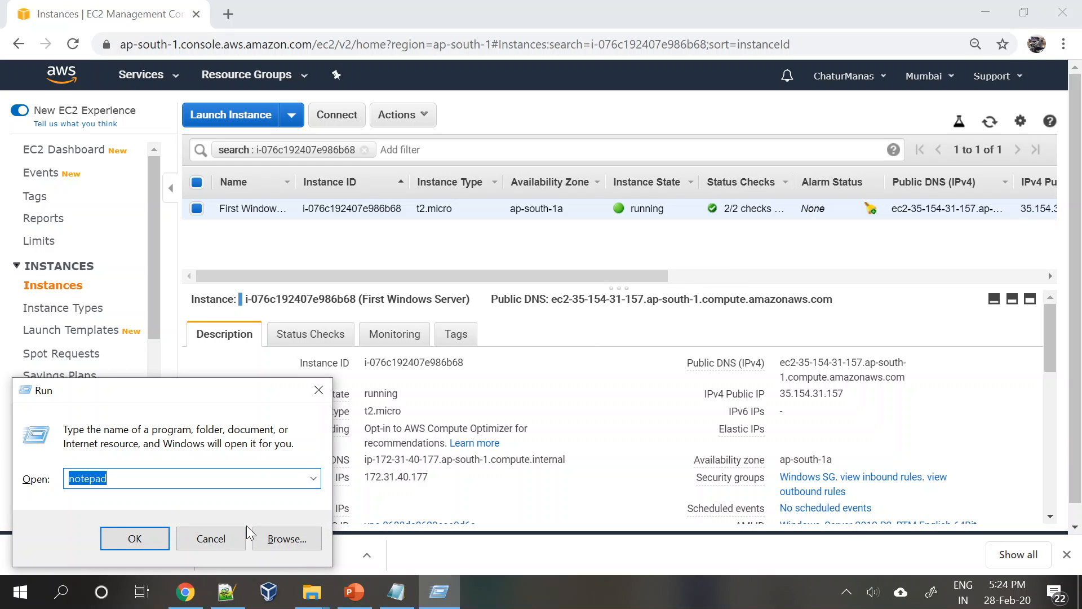
text(mstsc)
key(Return)
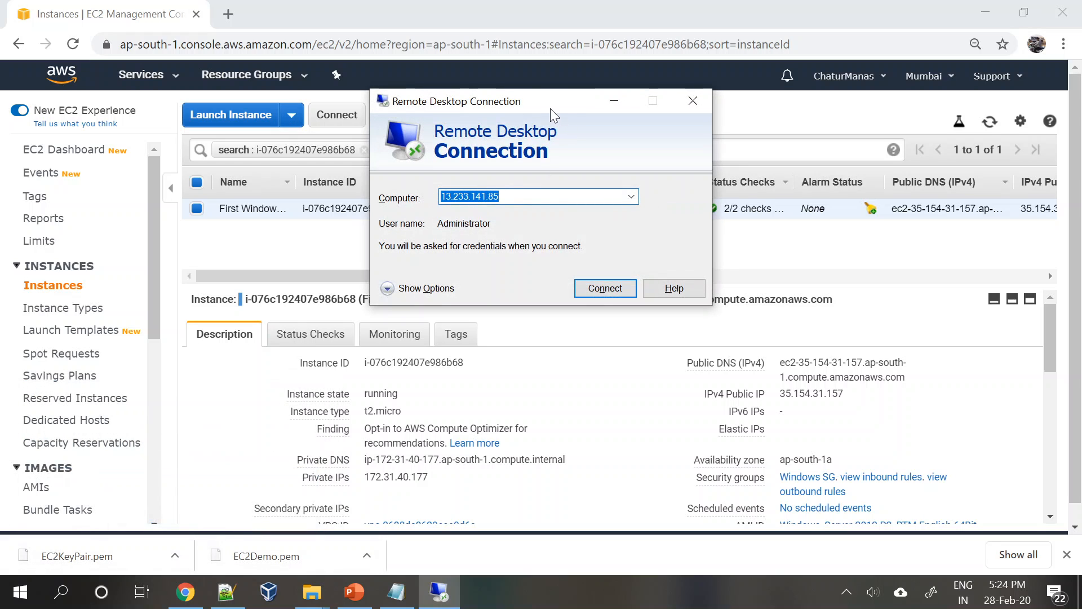
drag(550, 108, 531, 132)
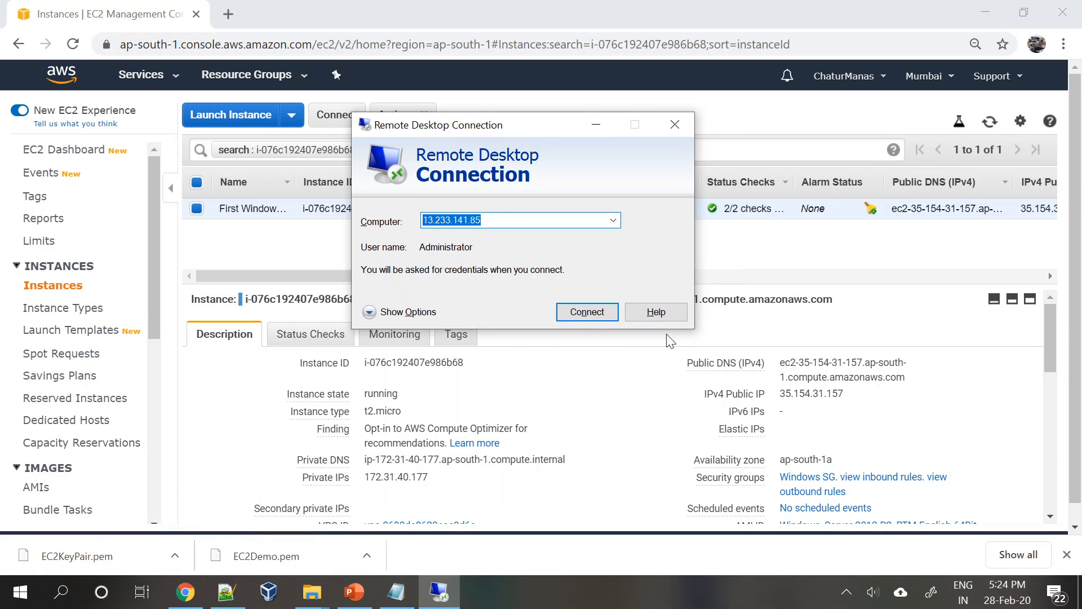
Step: Close Remote Desktop Connection and review the instance's connection details for a standalone RDP client
click(672, 131)
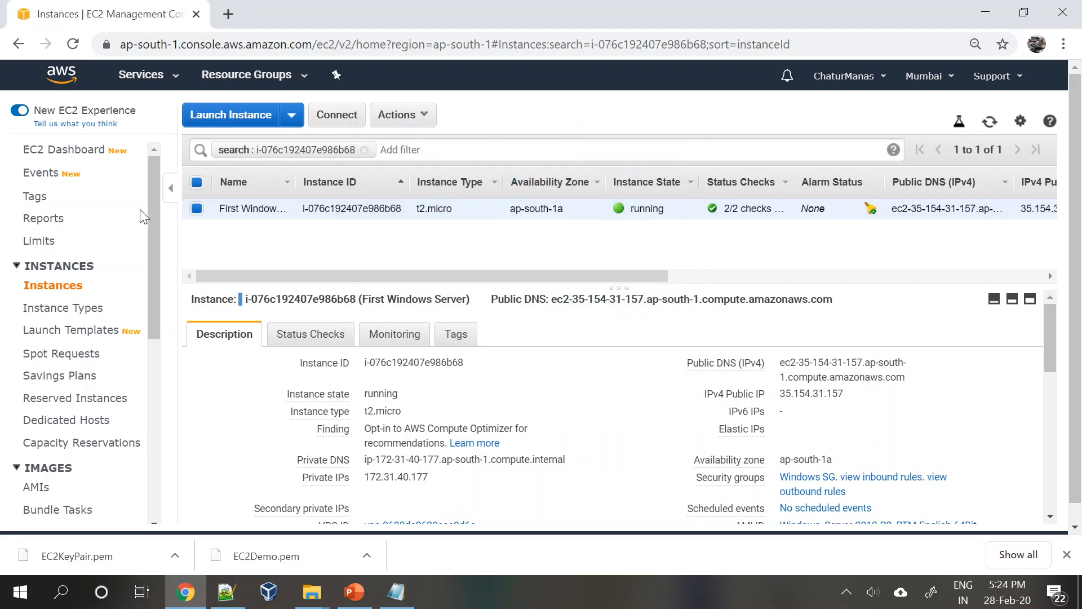
click(341, 114)
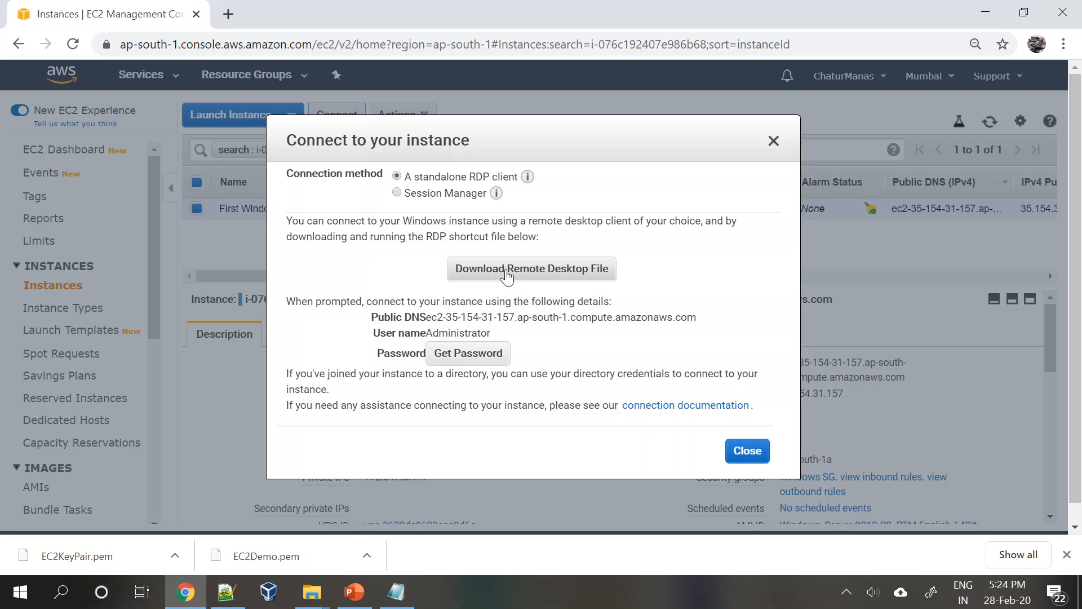
click(747, 451)
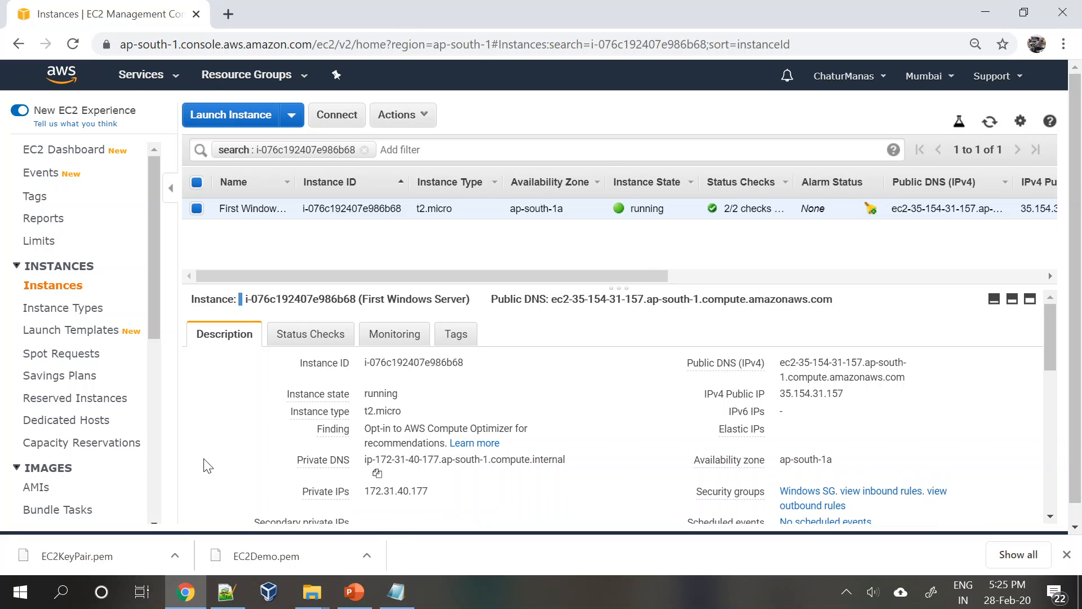
Step: Reopen Remote Desktop Connection and review its general and local resources options, then collapse them
key(super+r)
key(Return)
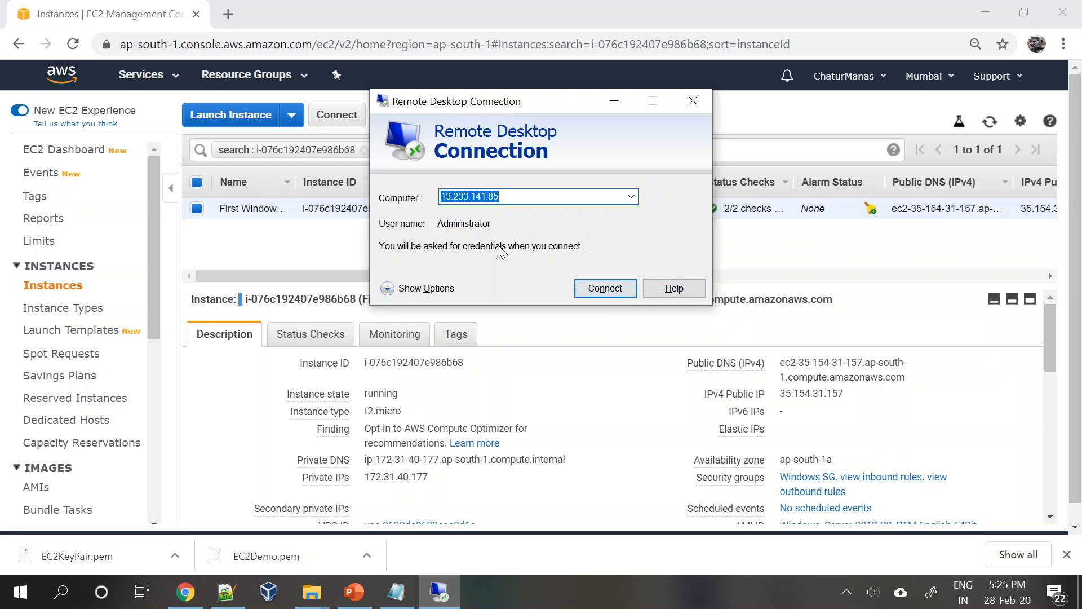
click(387, 289)
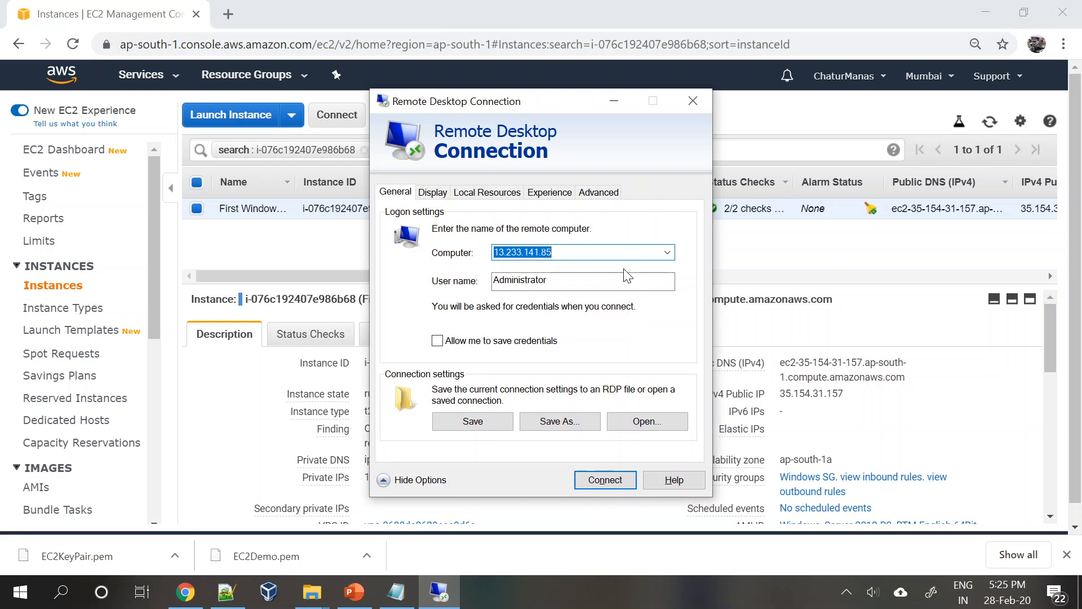
click(487, 192)
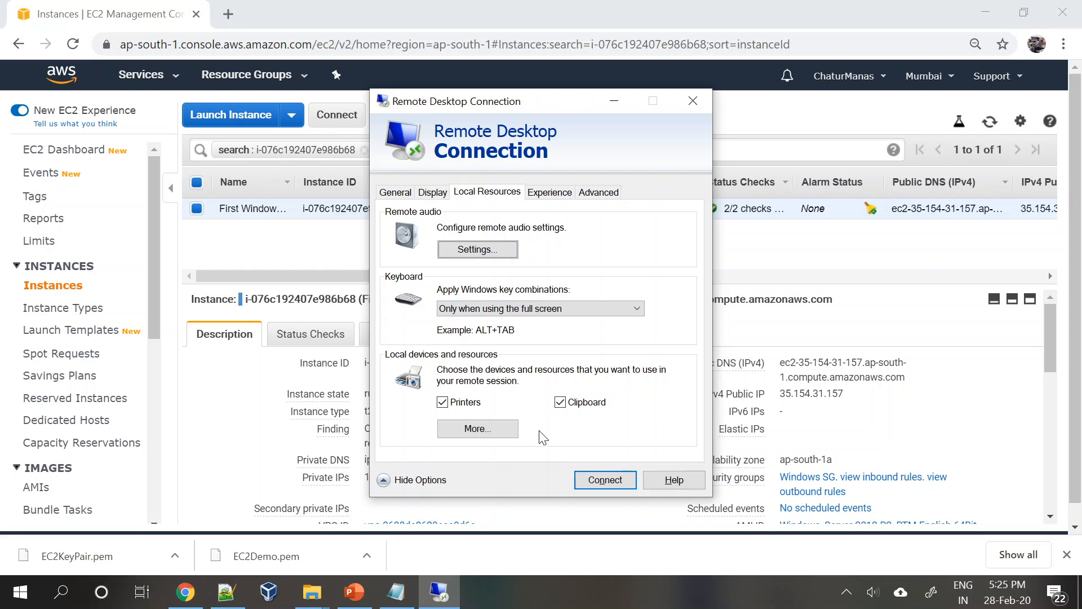
click(395, 193)
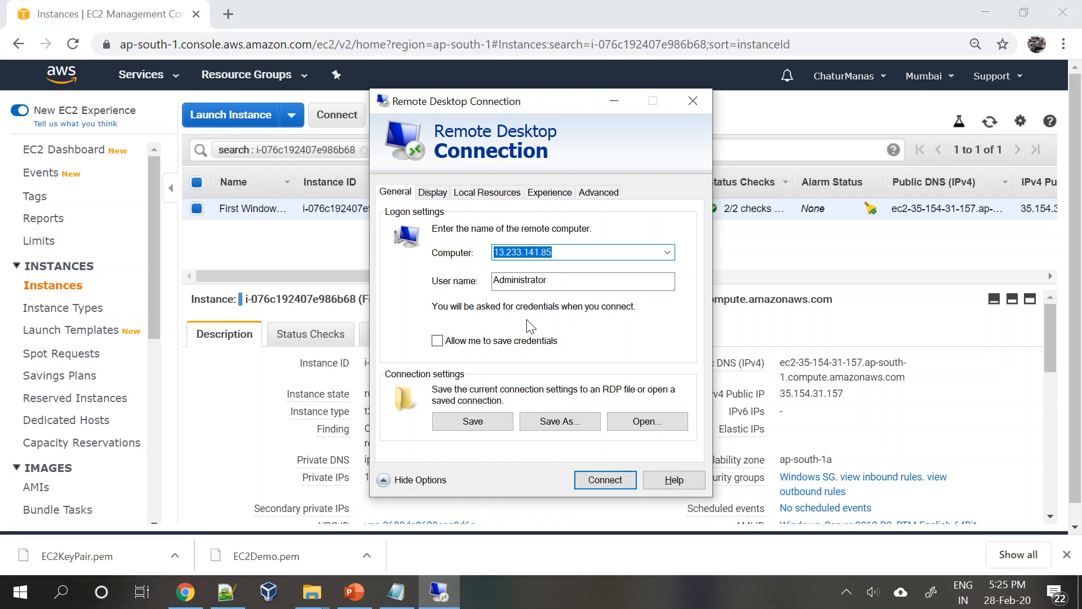
key(alt+o)
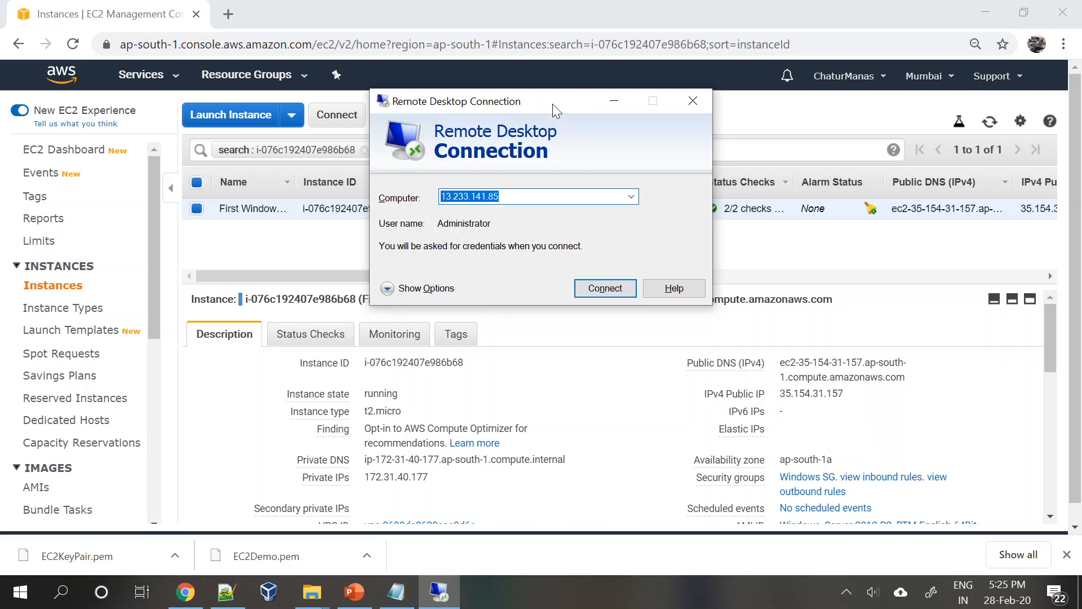
Step: Replace the remote computer address with the instance's IPv4 public IP, 35.154.31.157, copied from the instance details
drag(552, 105, 519, 132)
click(485, 224)
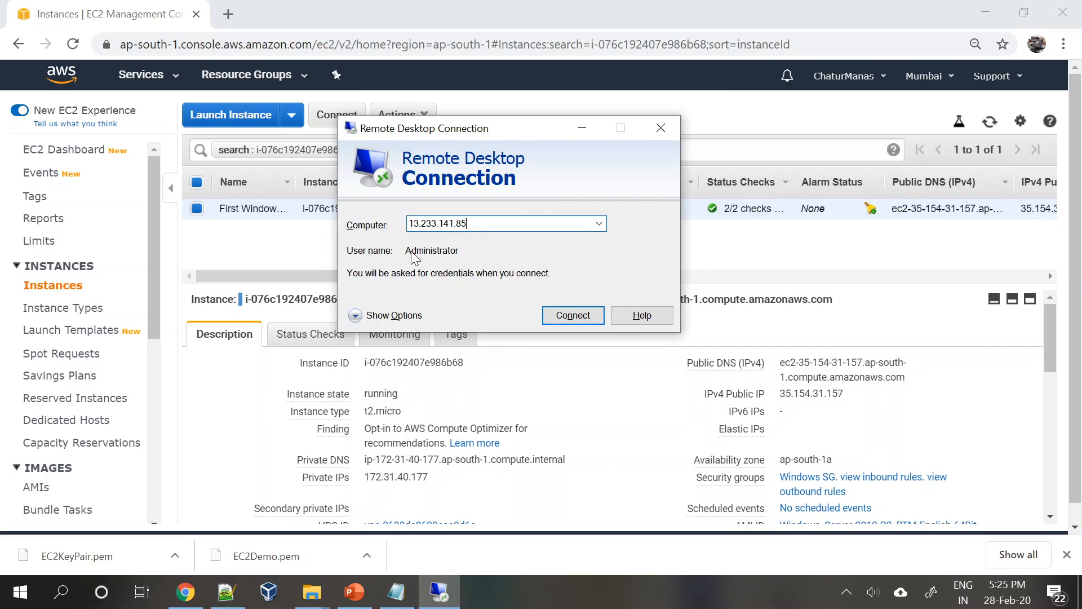
drag(471, 223, 189, 204)
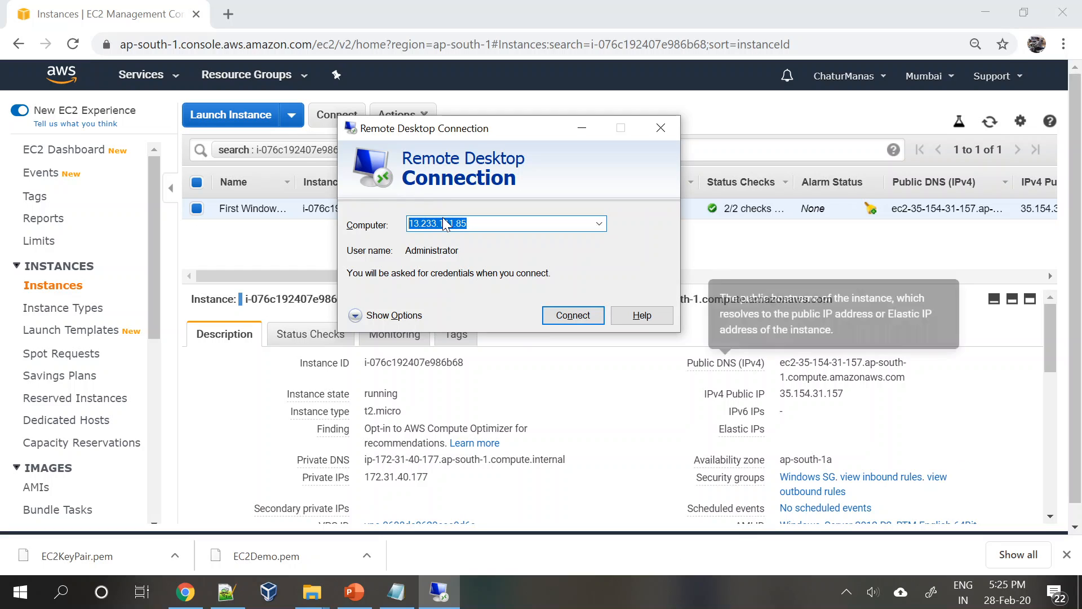
mouse_move(861, 406)
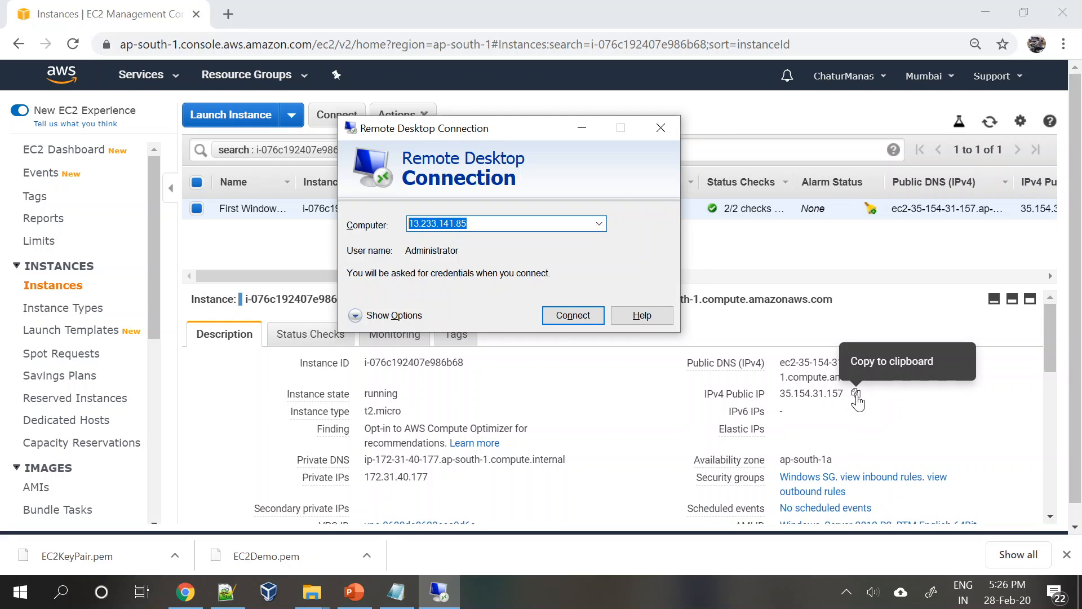
click(854, 394)
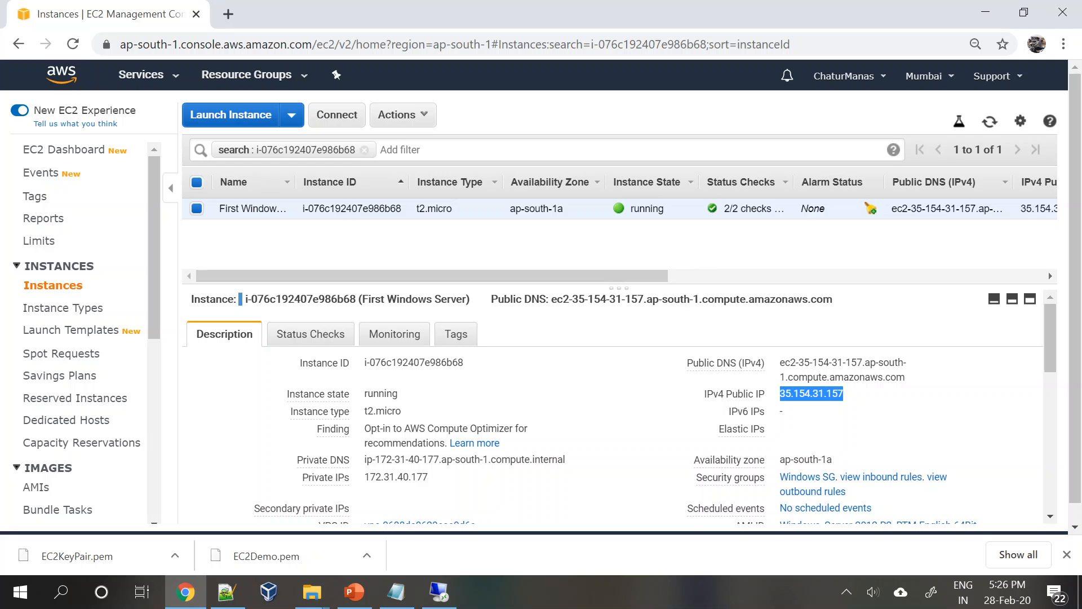
click(856, 393)
key(alt+Tab)
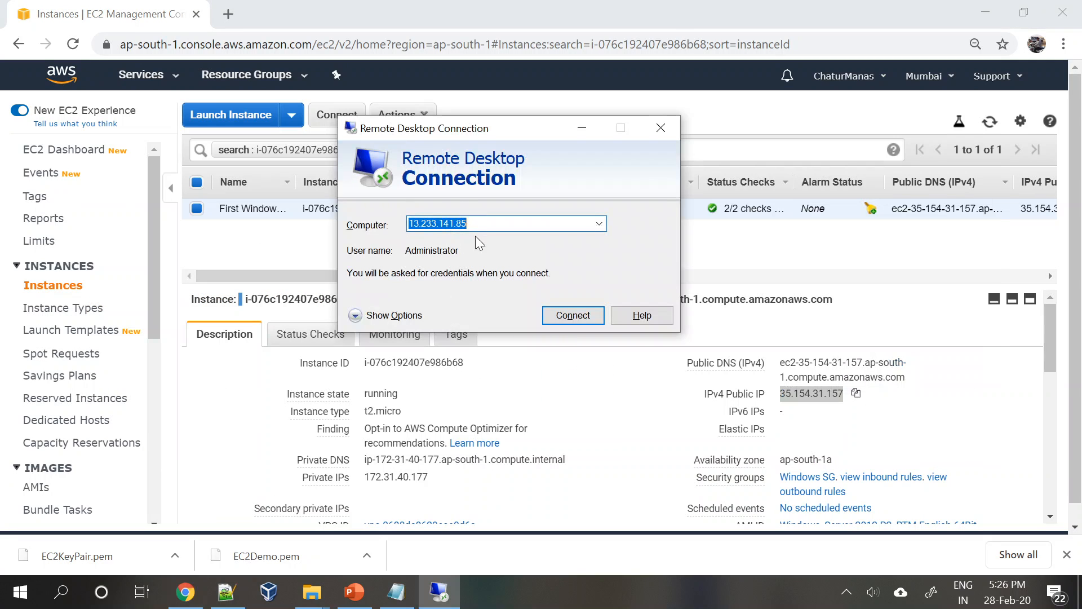
key(ctrl+v)
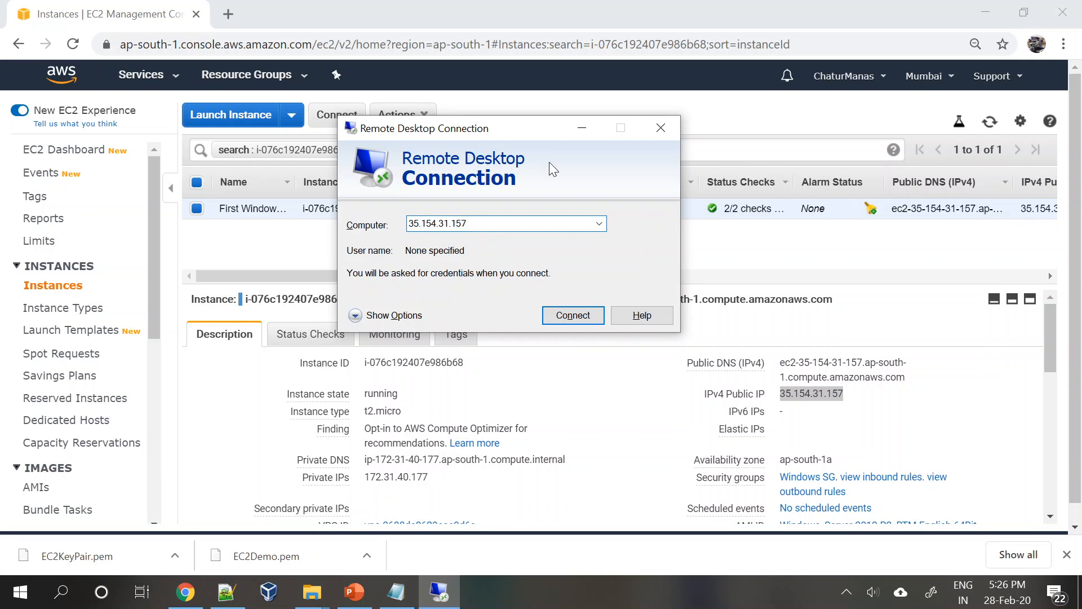
Step: Expand the connection options, enter Admnistrator as the user name and try to connect to the instance
click(356, 316)
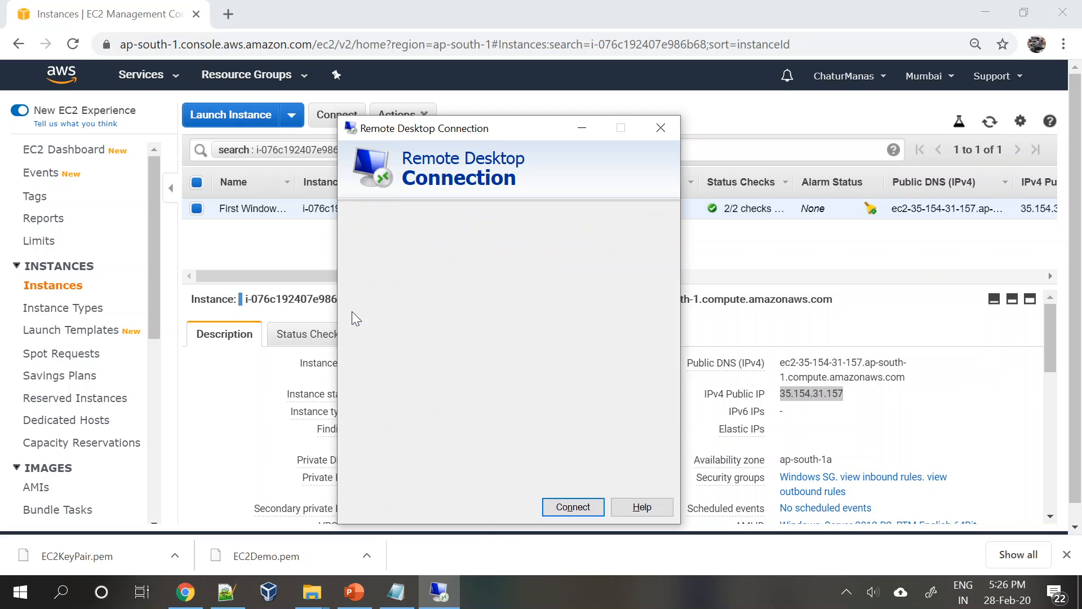
key(Tab)
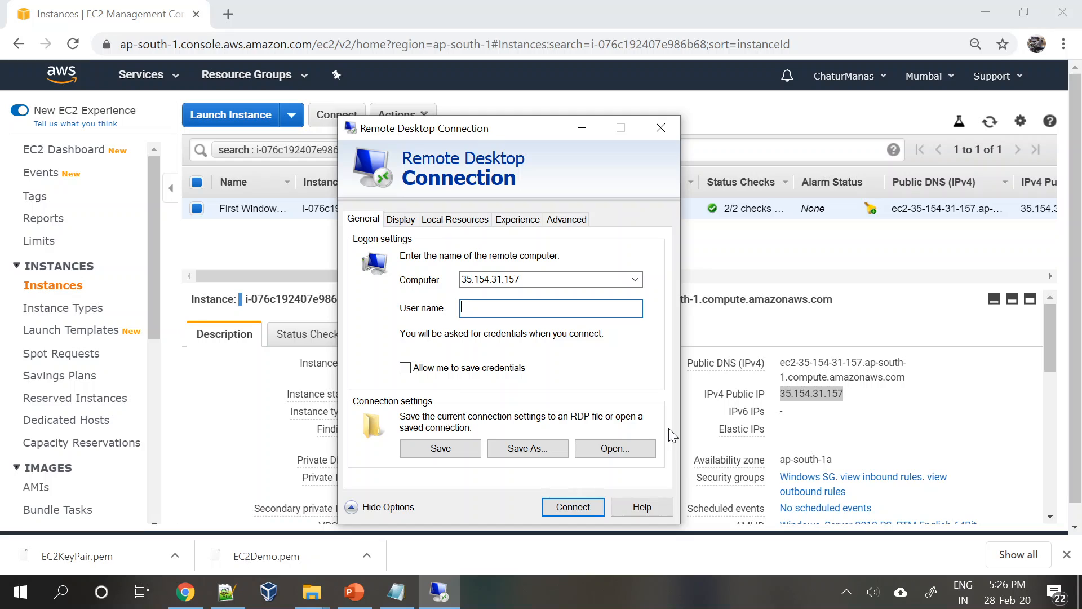
text(domain)
key(BackSpace)
key(BackSpace)
key(BackSpace)
key(BackSpace)
key(BackSpace)
key(BackSpace)
key(BackSpace)
text(Admnistrator)
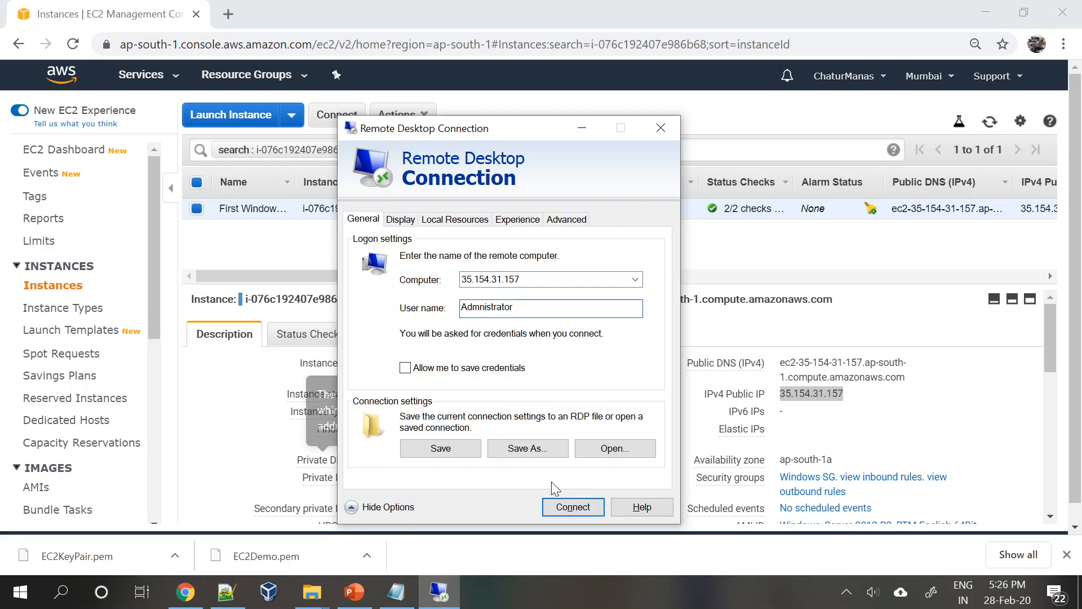
click(570, 508)
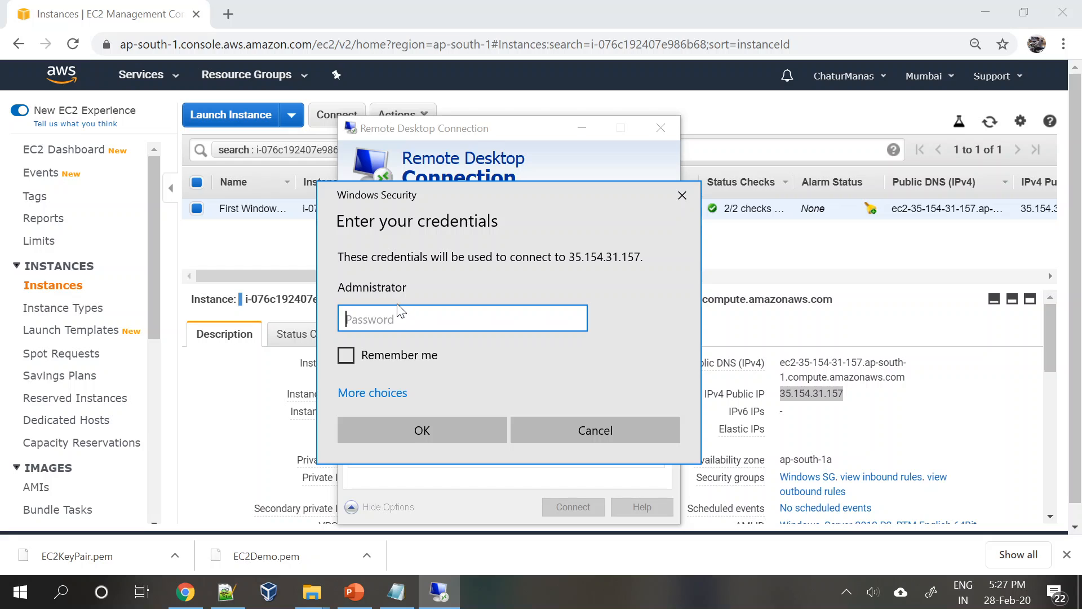
Step: Copy the administrator password from Notepad into the credentials prompt and try to log on
click(397, 592)
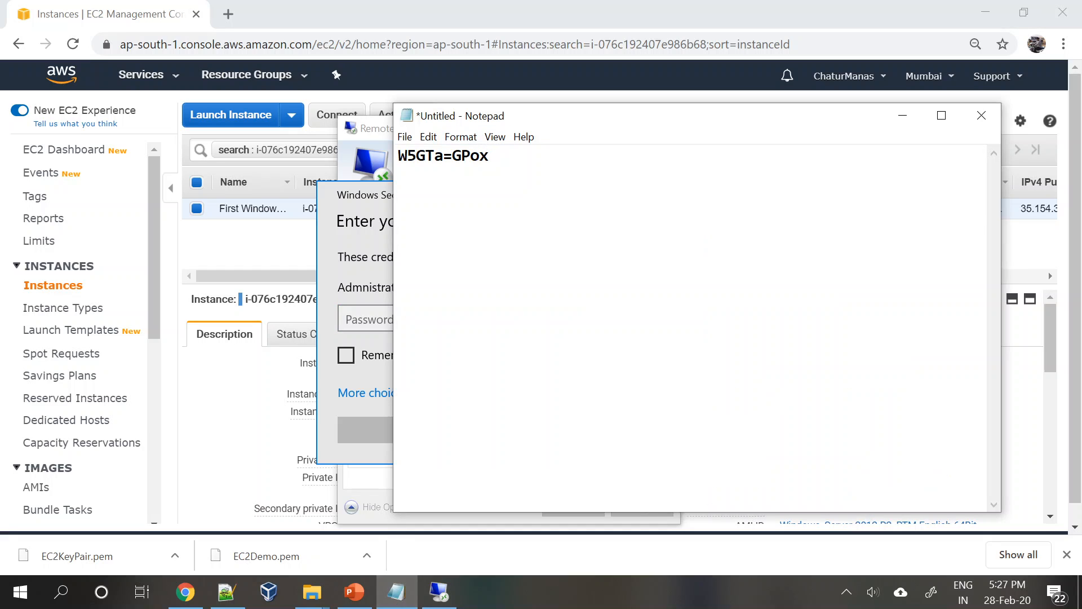
key(ctrl+a)
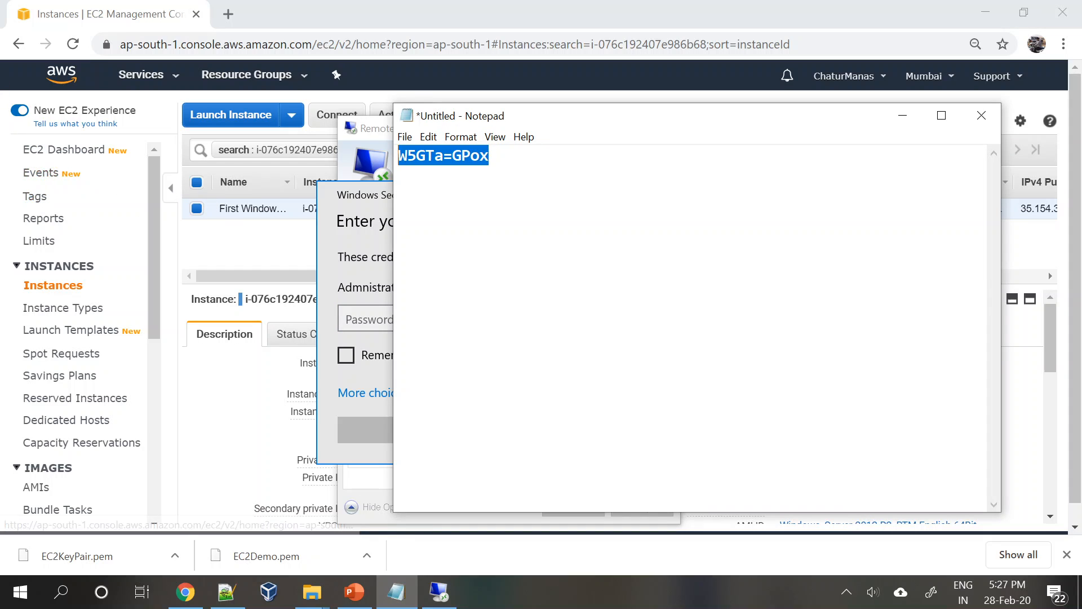
click(373, 189)
key(ctrl+v)
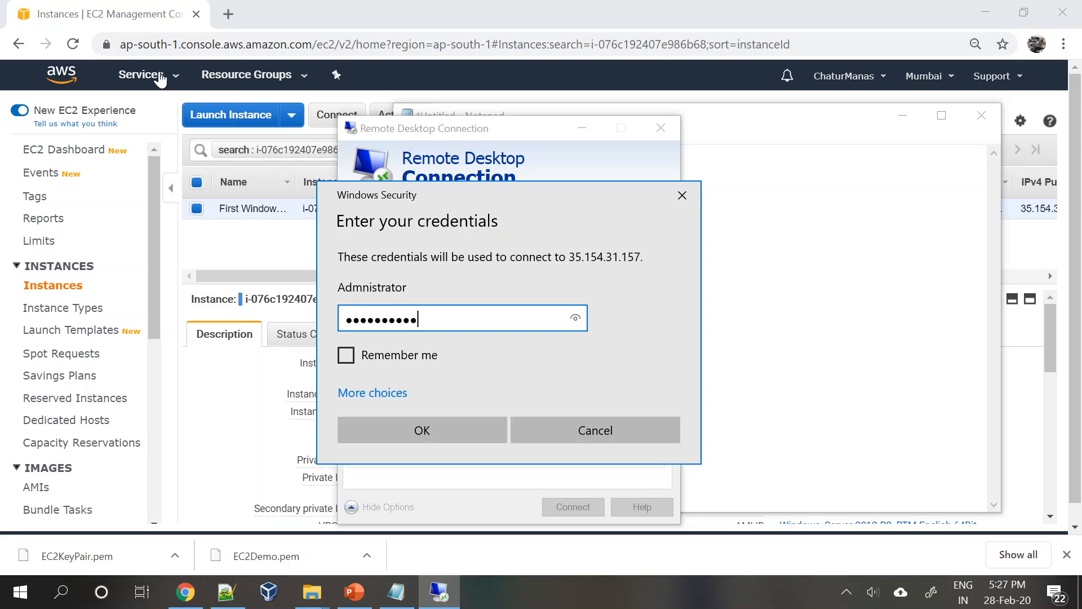
click(421, 430)
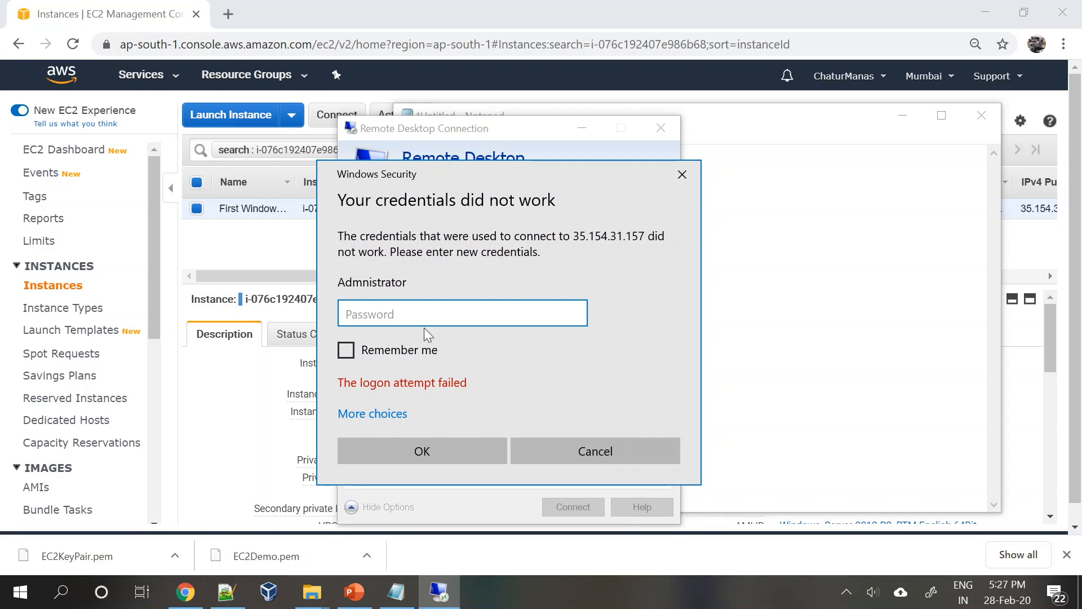
Step: Retry the logon with the account password copied again from Notepad, revealing it for checking before submitting
click(397, 592)
key(End)
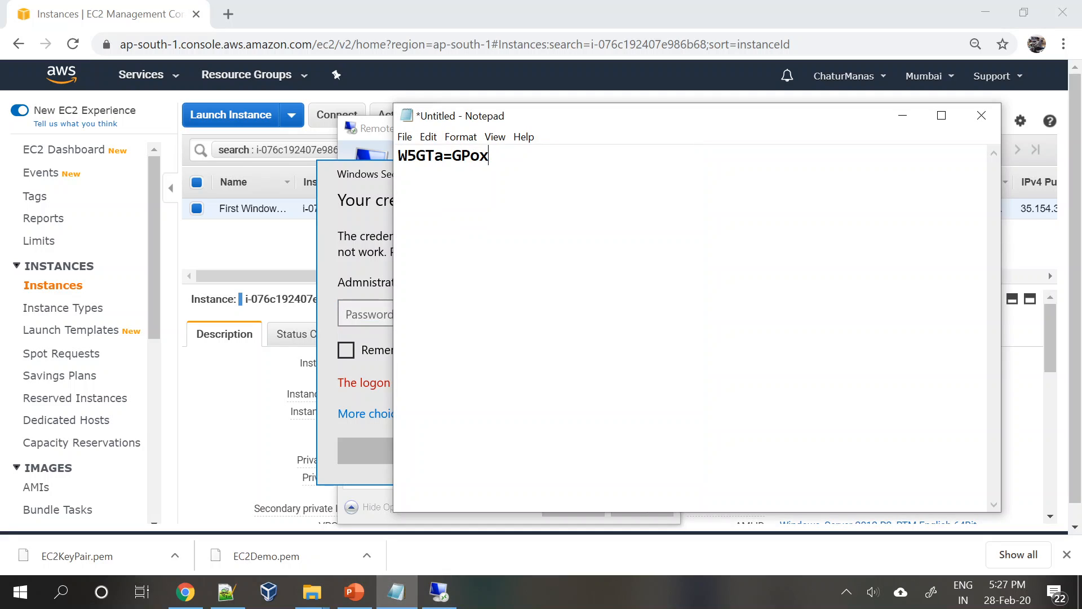
key(ctrl+a)
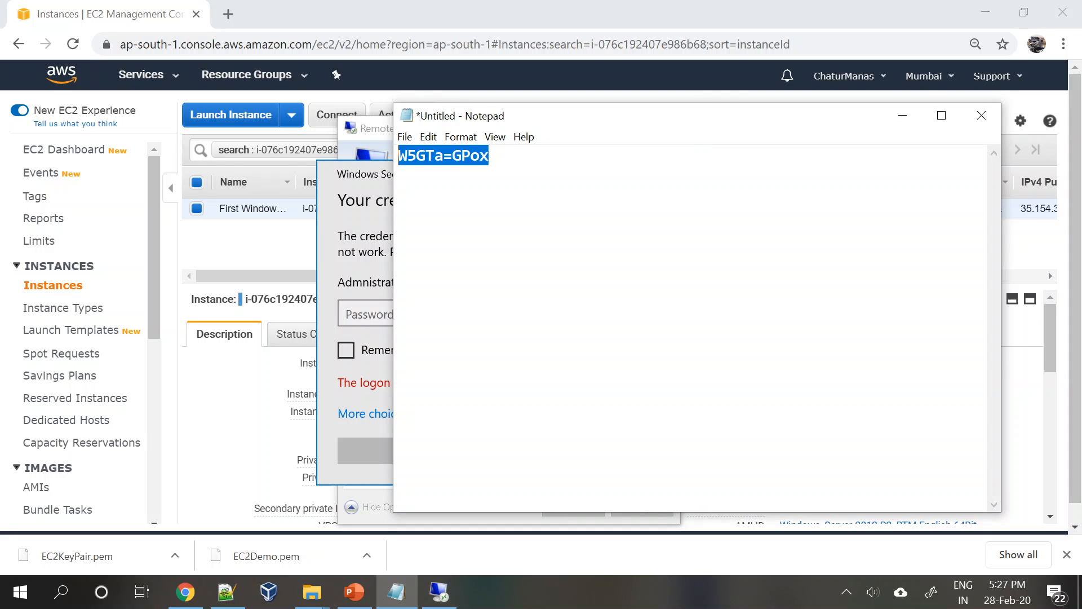
click(383, 179)
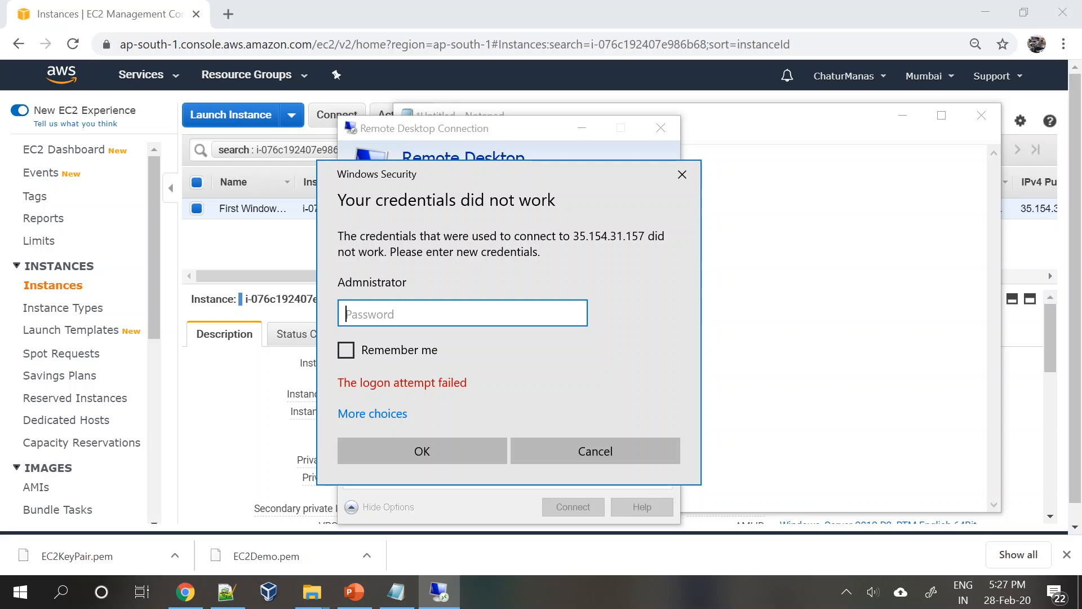
key(ctrl+v)
click(576, 313)
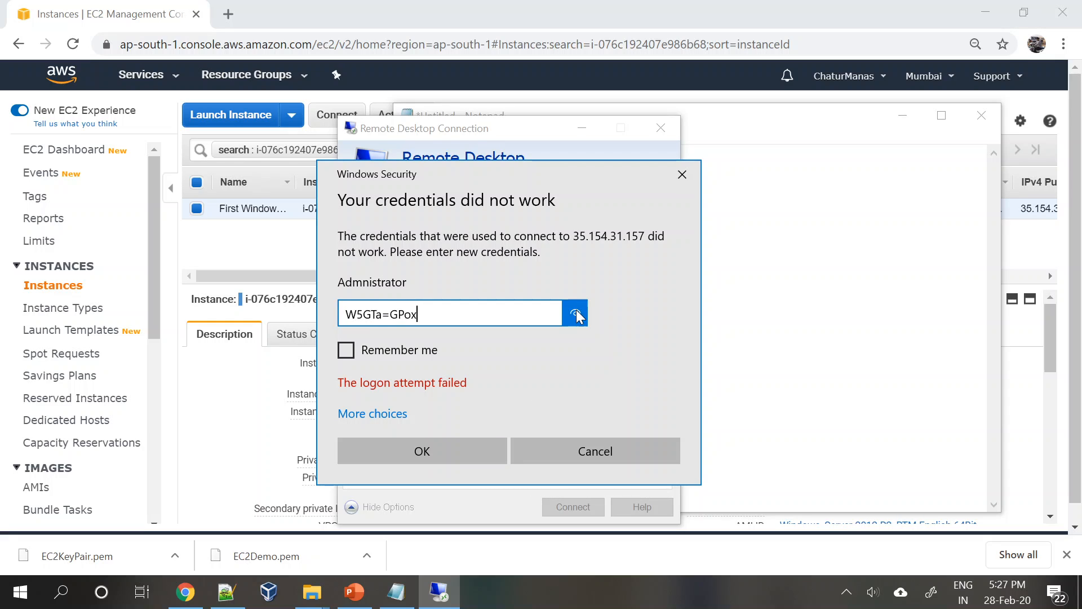
click(423, 451)
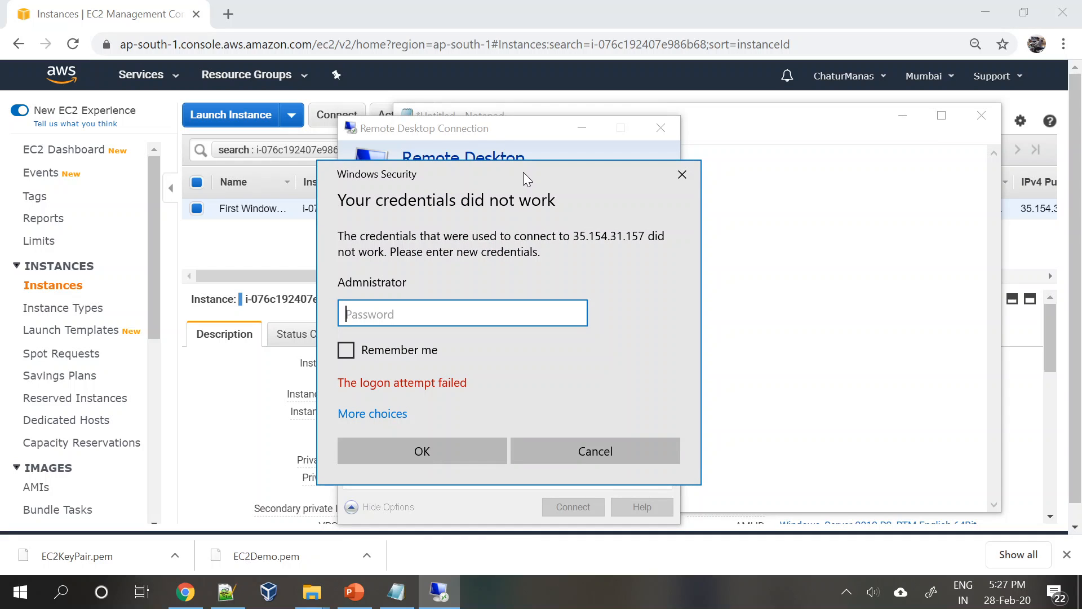
drag(524, 173, 552, 170)
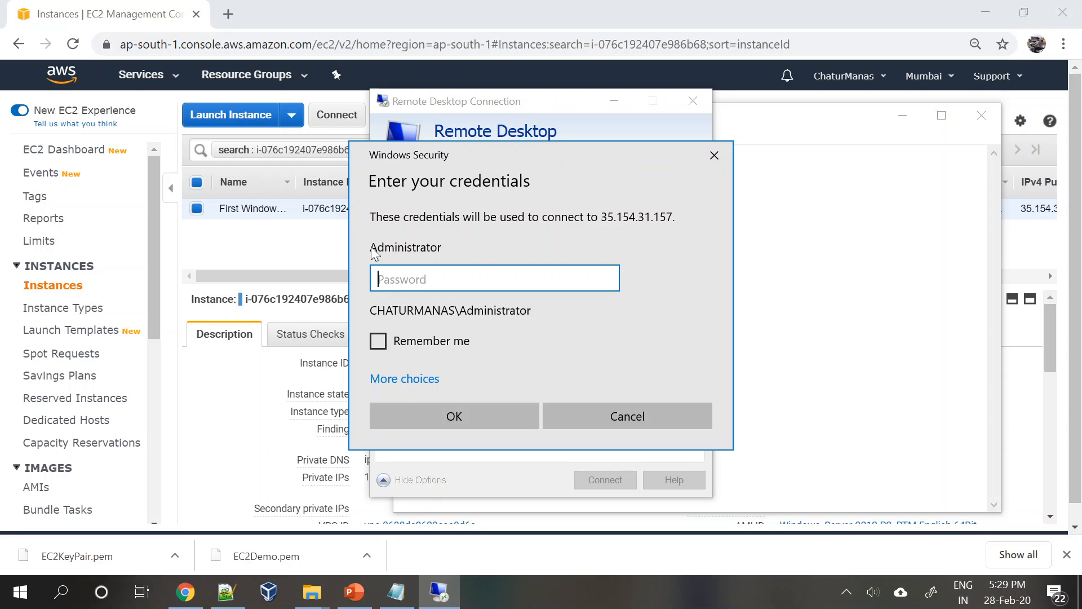
Step: Log on as Administrator with the account password copied from Notepad and accept the untrusted certificate to connect
click(396, 592)
key(Right)
key(ctrl+a)
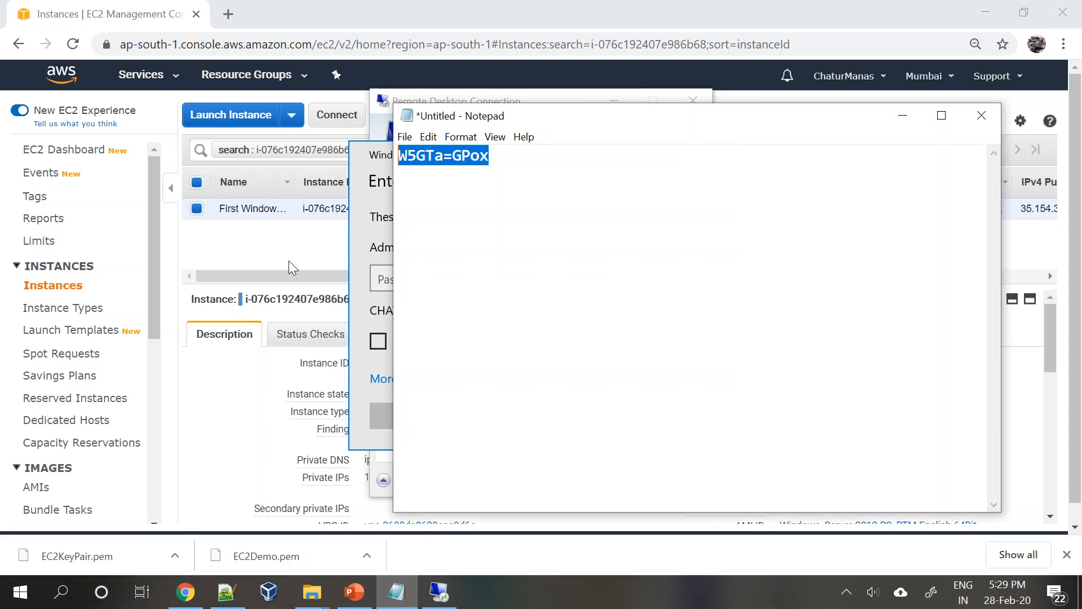
click(372, 234)
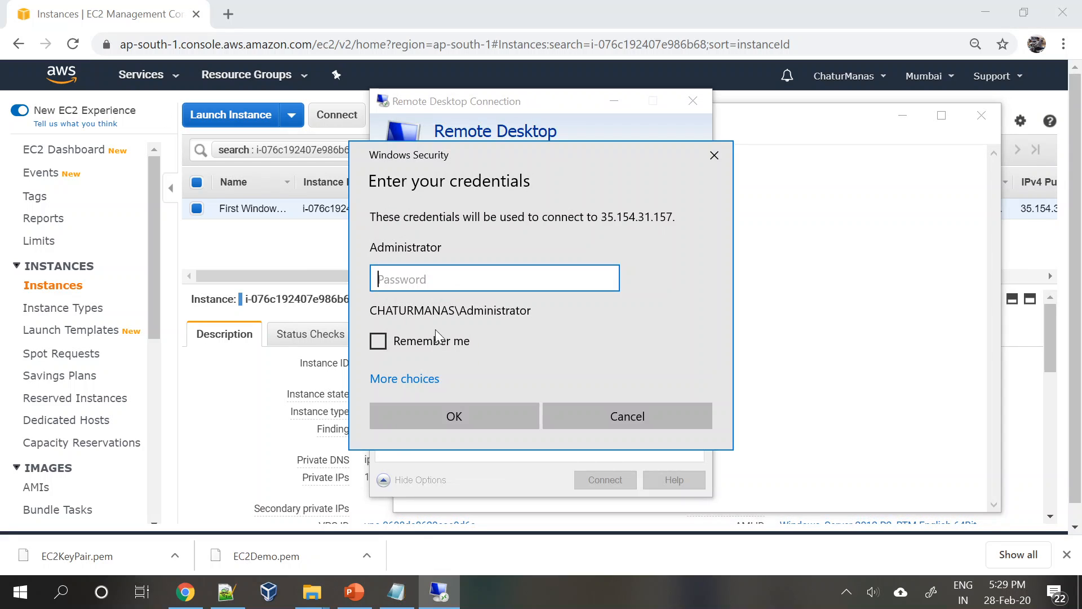
key(ctrl+v)
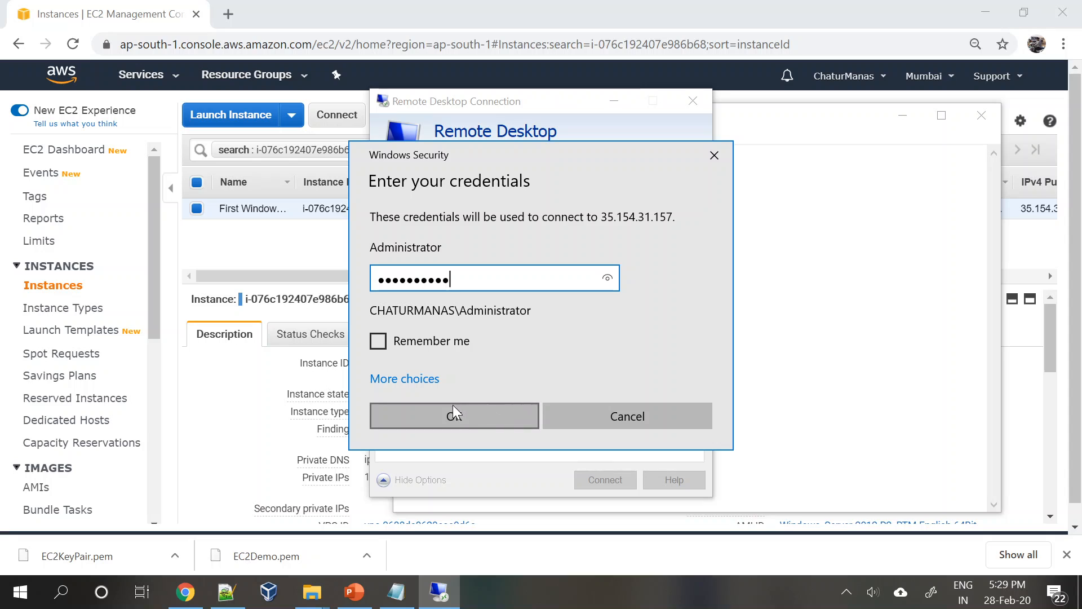
click(452, 417)
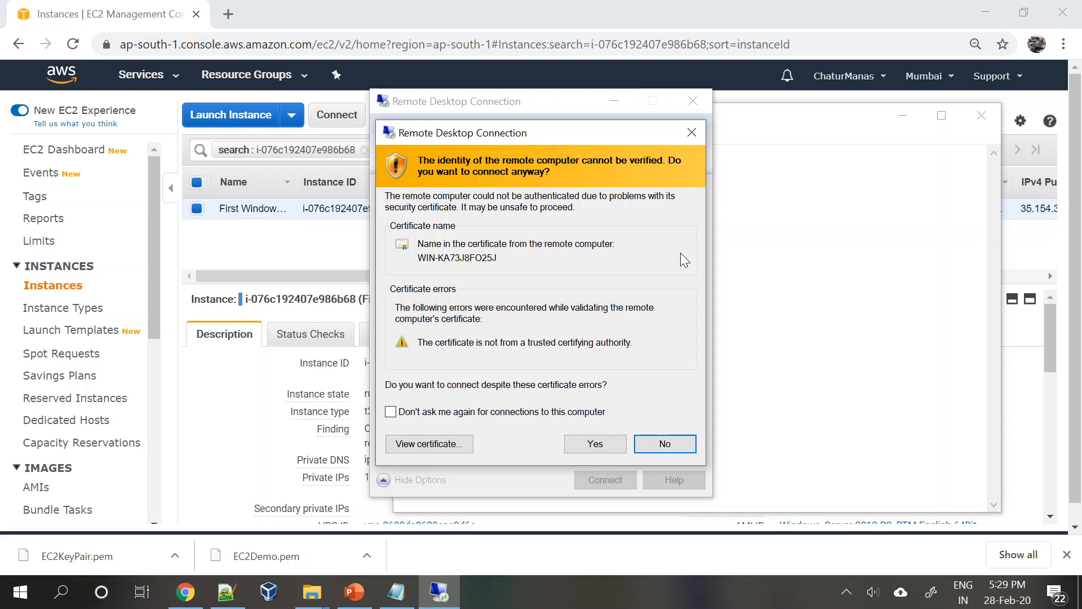
click(602, 442)
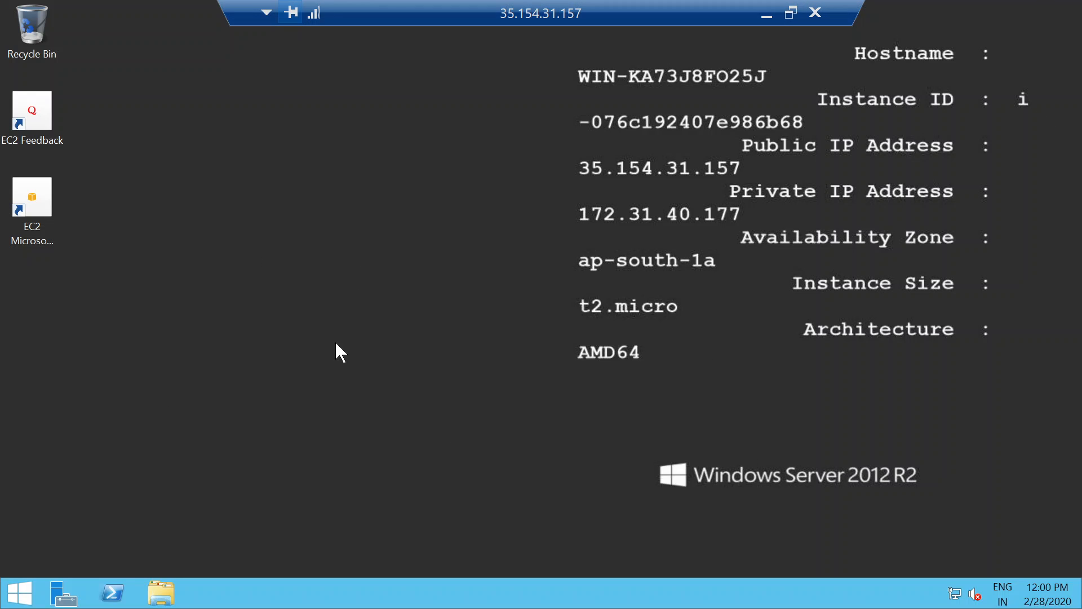
Step: Open the remote server's Start screen and show the full list of installed apps
click(14, 592)
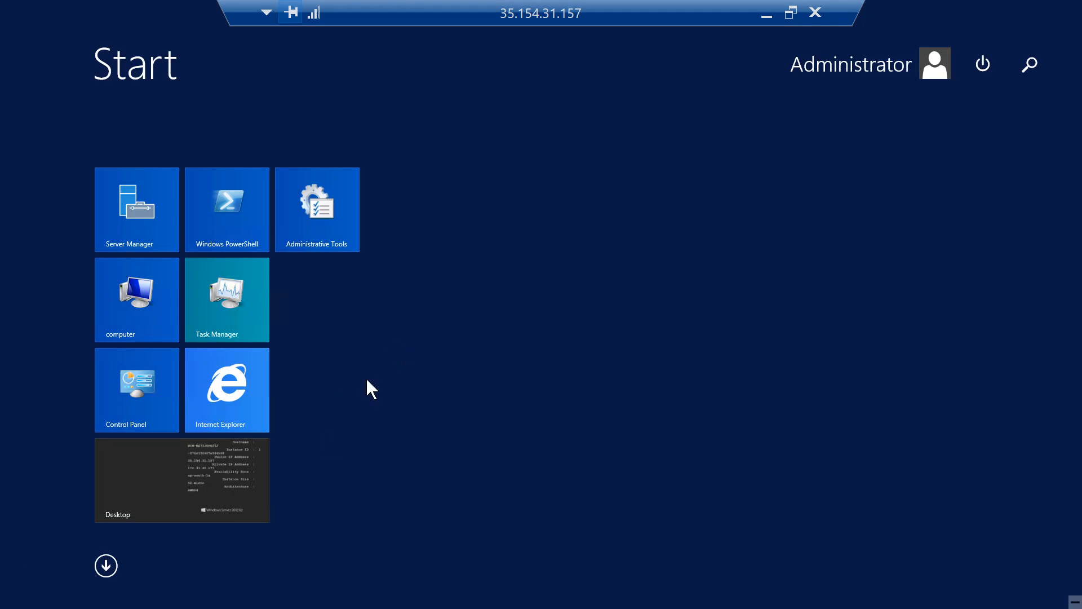
click(106, 566)
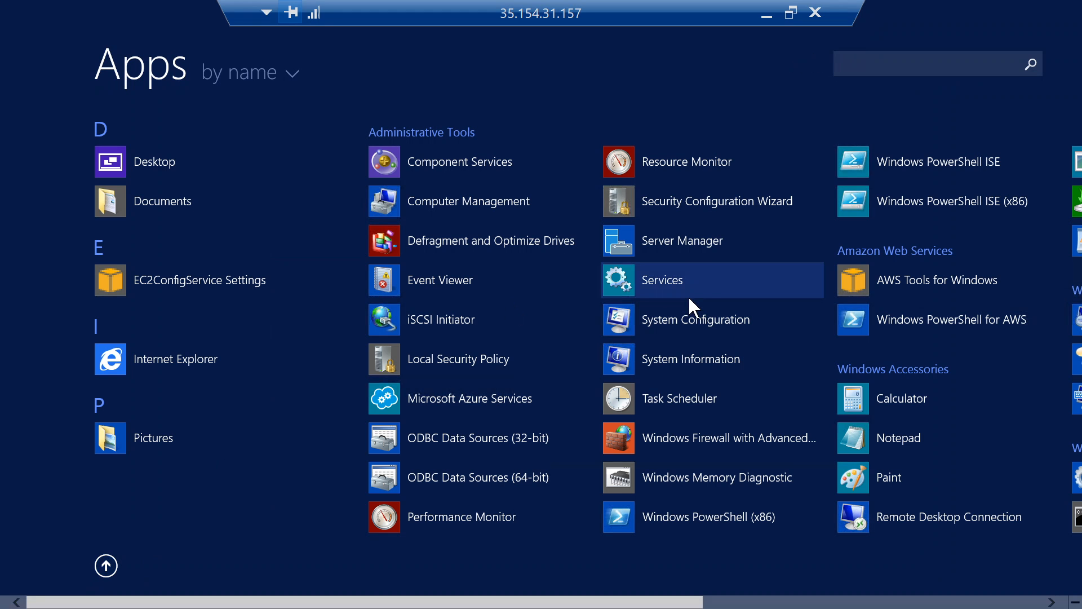
Step: Return to the remote server's desktop and disconnect the Remote Desktop session, accepting the disconnection
click(689, 296)
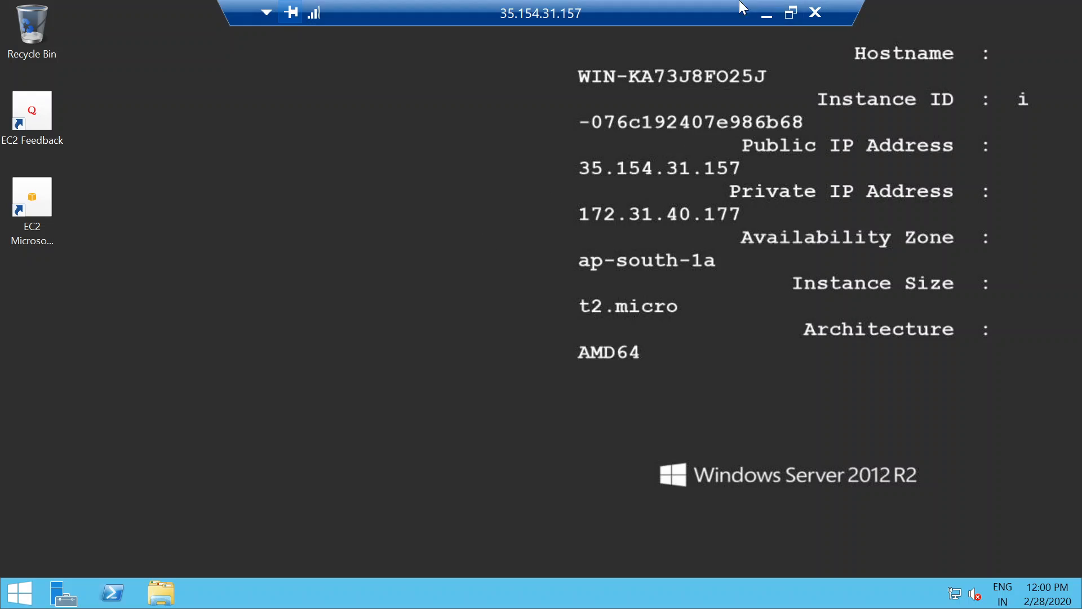
click(816, 12)
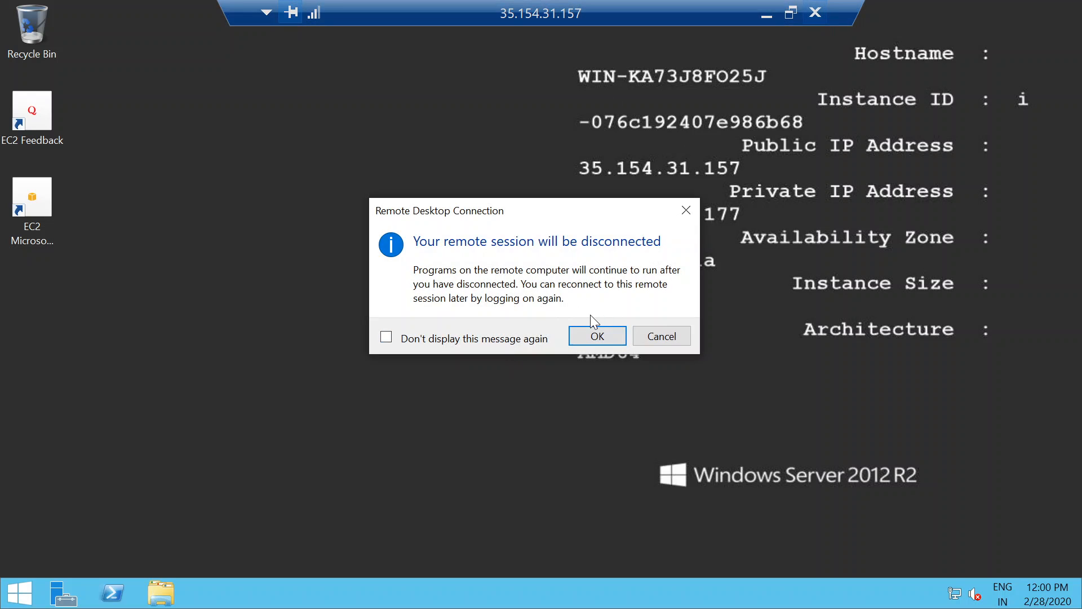
click(597, 335)
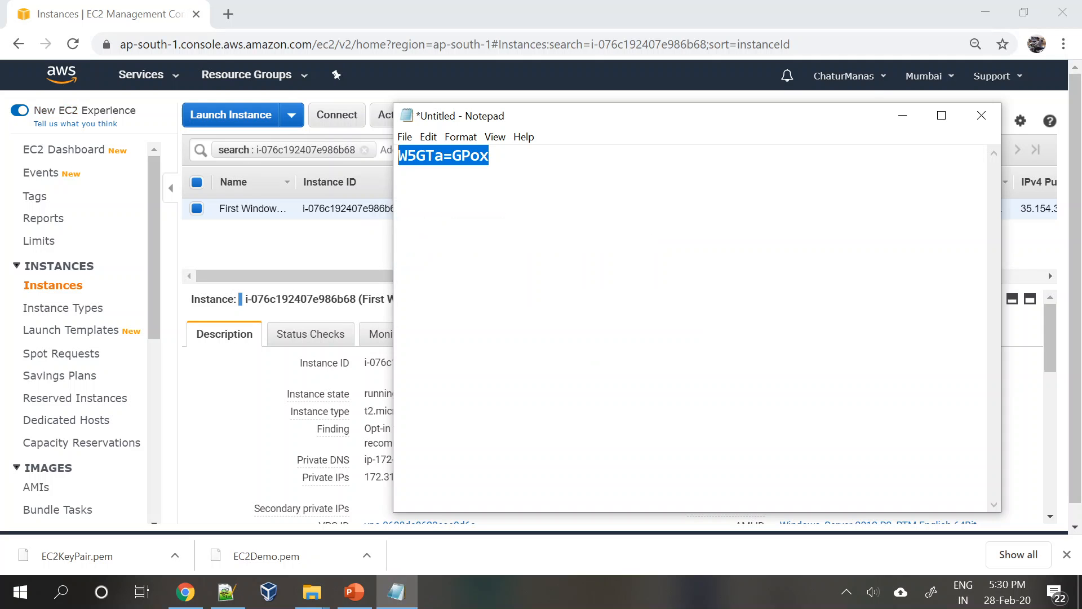
Step: Switch back to the EC2 console in Chrome and terminate the First Windows Server instance, confirming the termination
click(263, 278)
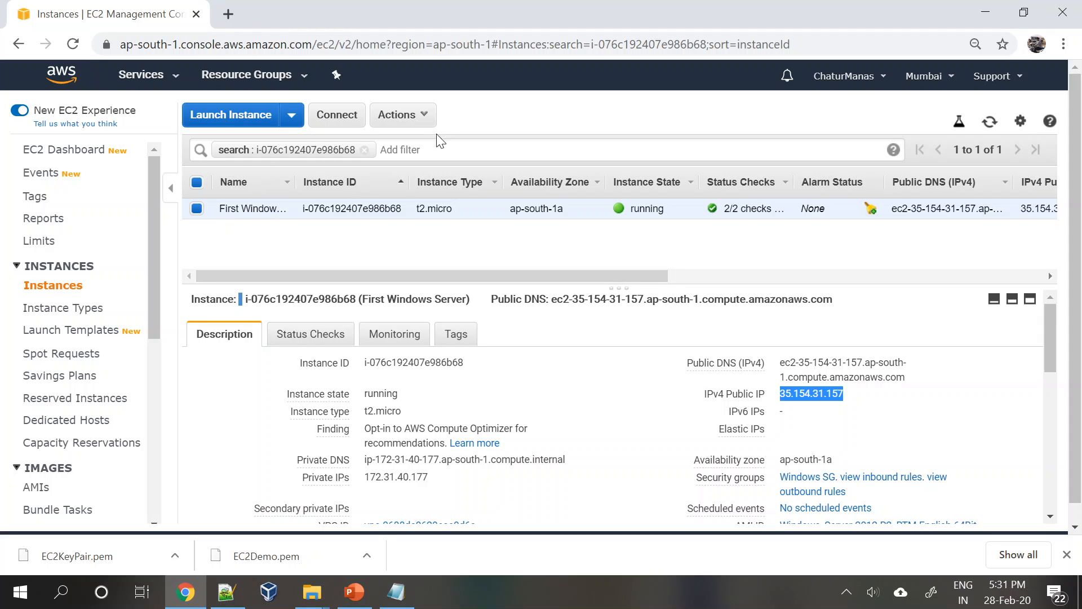
click(431, 119)
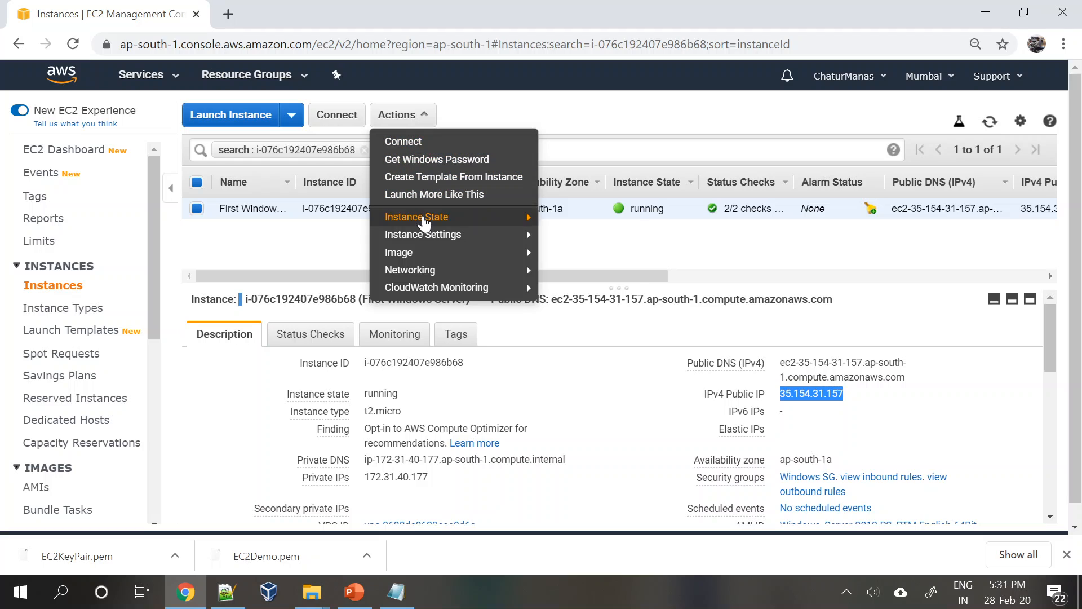
mouse_move(424, 224)
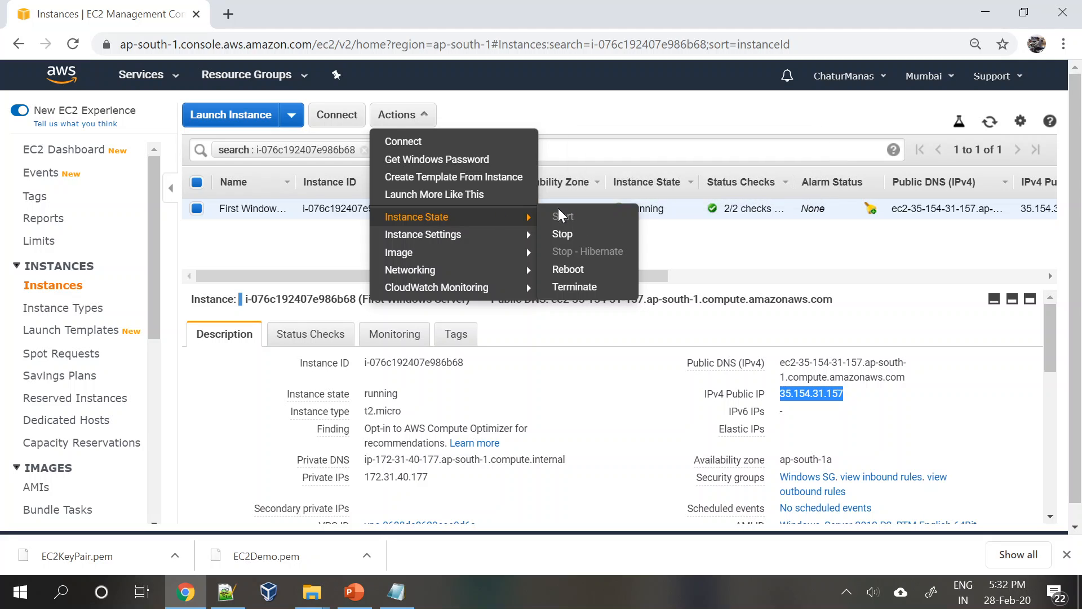
click(571, 288)
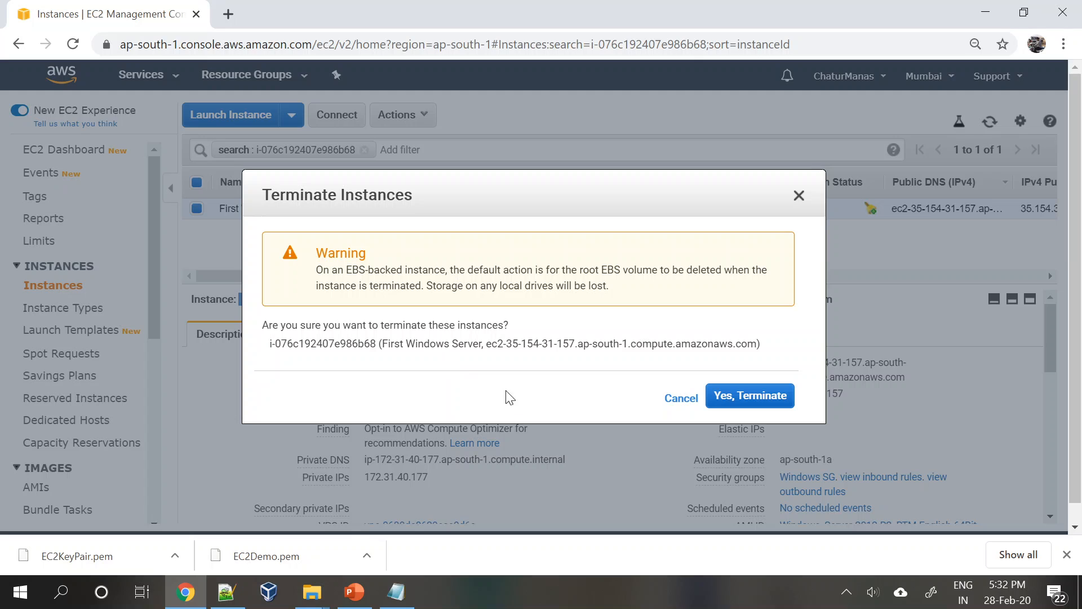
click(725, 397)
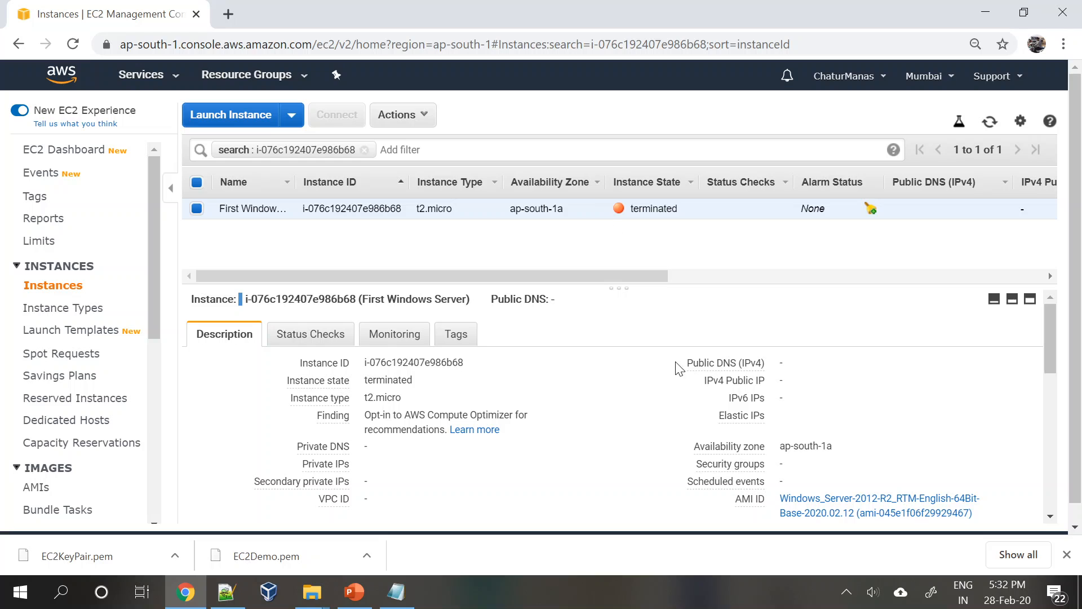
scroll(814, 439, down, 2)
scroll(813, 439, up, 2)
click(413, 117)
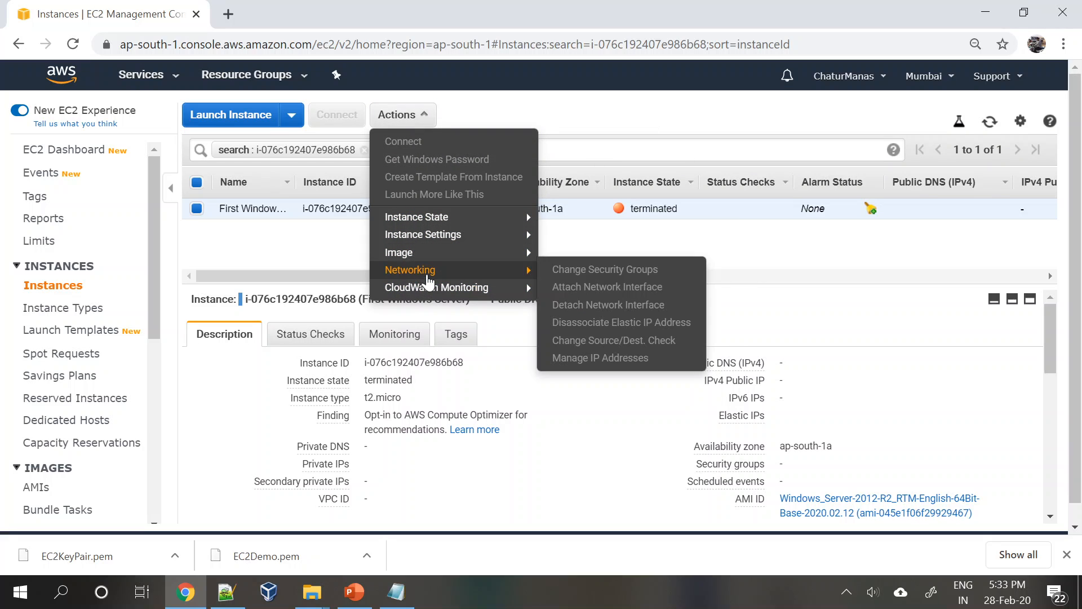
click(319, 276)
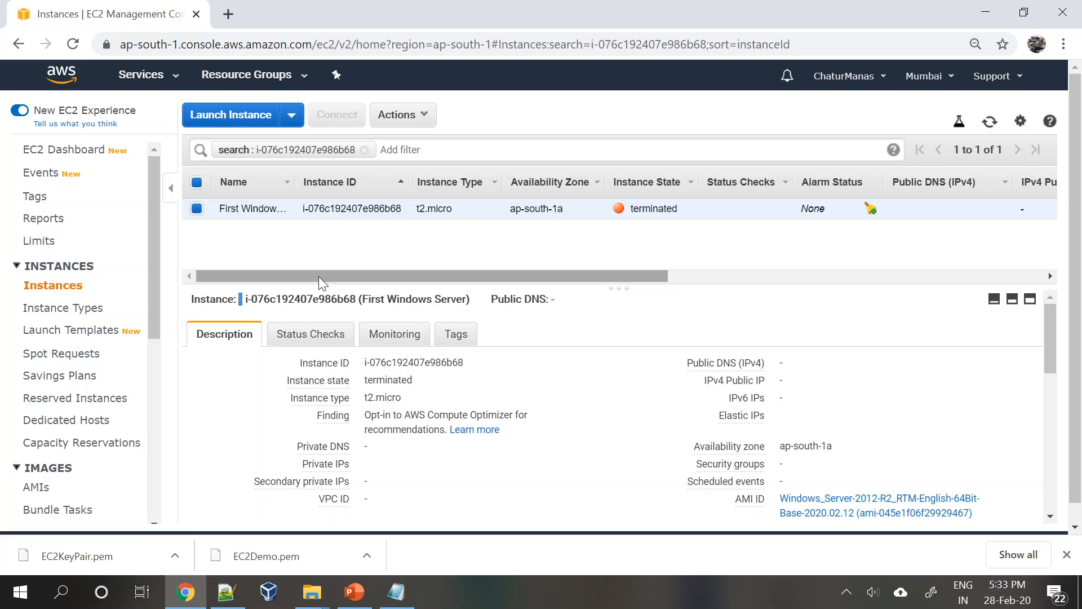